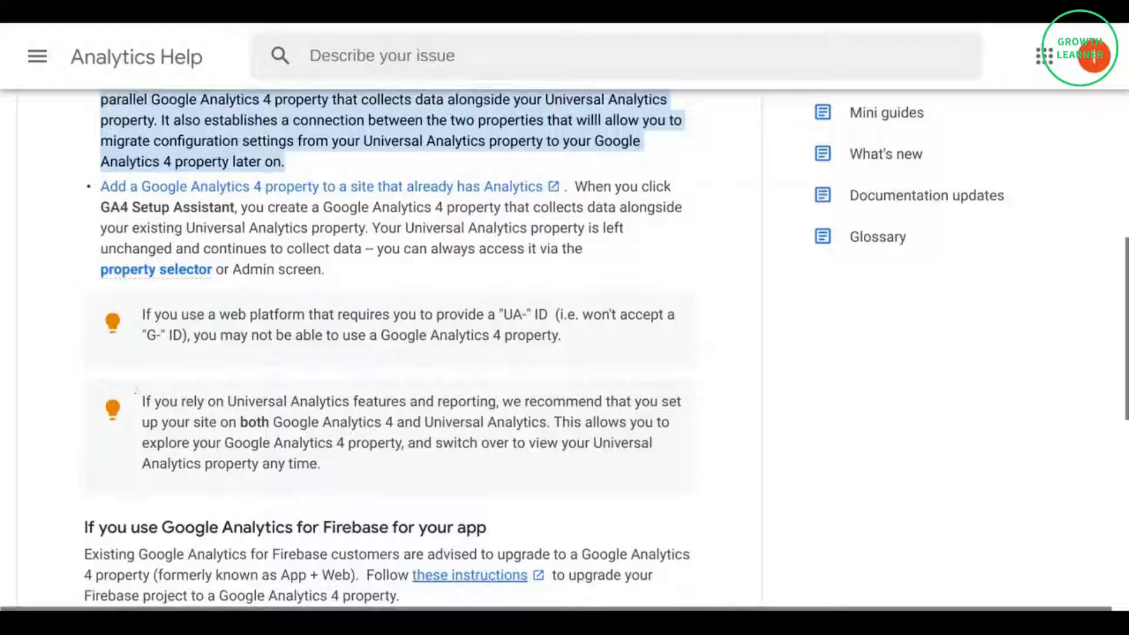
# - Review the help article's recommendation to set up a site on both Google Analytics 4 and Universal Analytics
pyautogui.moveTo(140, 353); pyautogui.dragTo(347, 415)
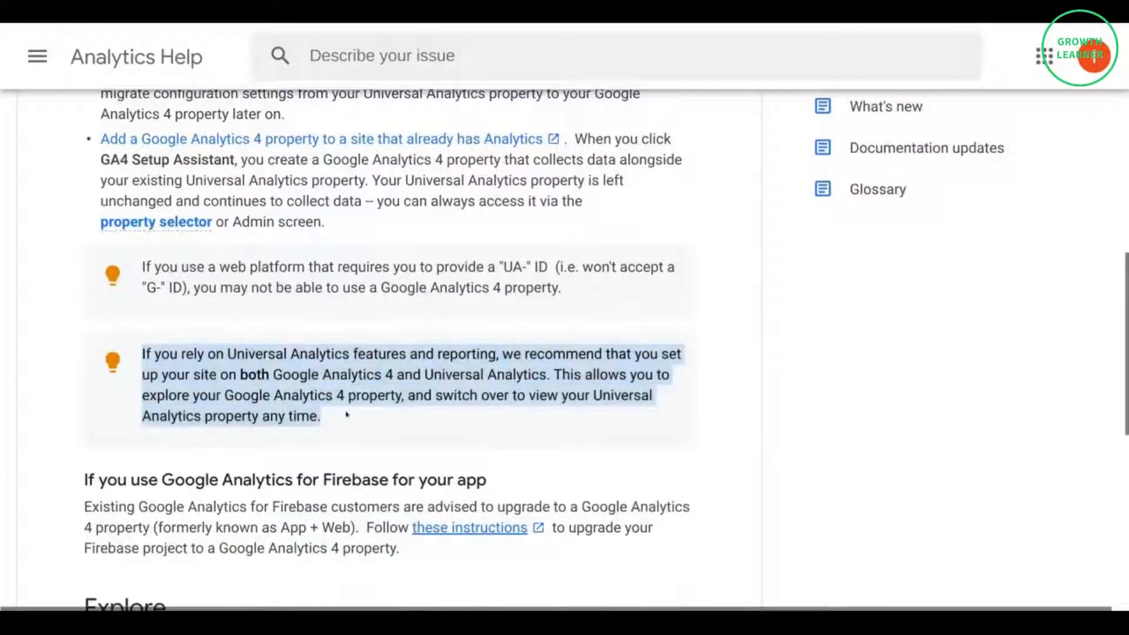
pyautogui.scroll(-1, 346, 412)
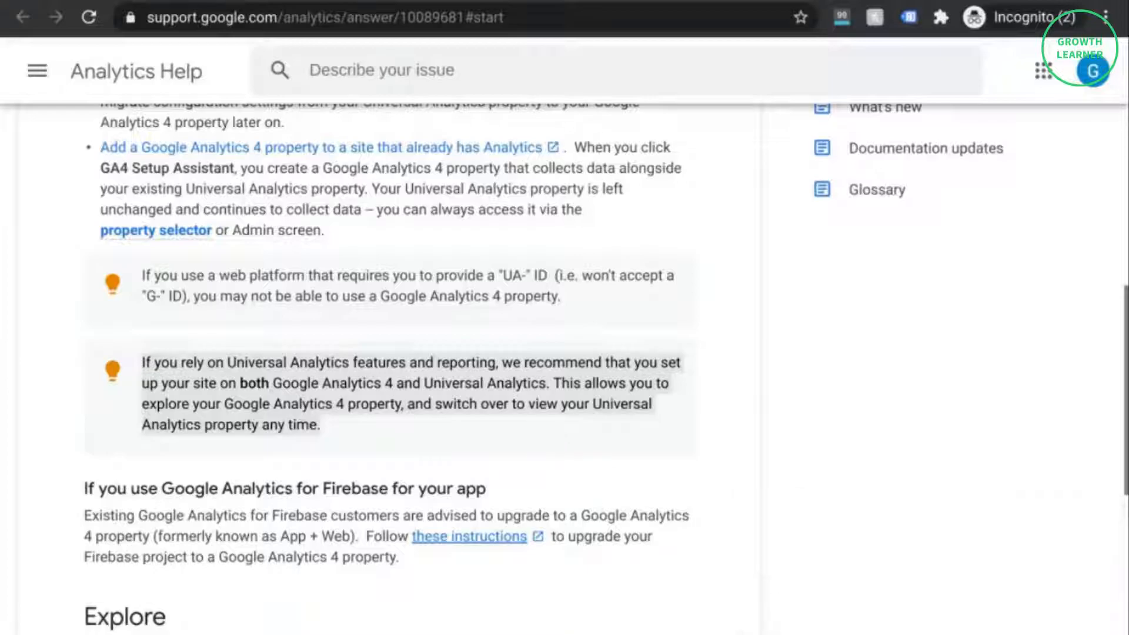
# - Switch to the Google page in the browser and open the Google Analytics site
pyautogui.click(212, 1)
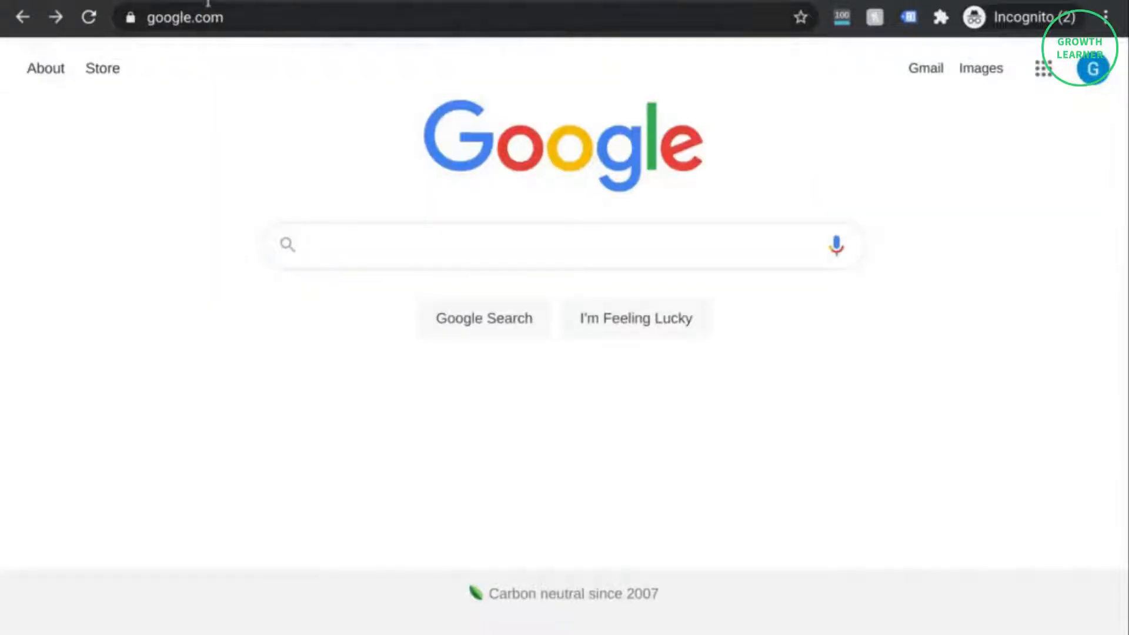
pyautogui.click(155, 17)
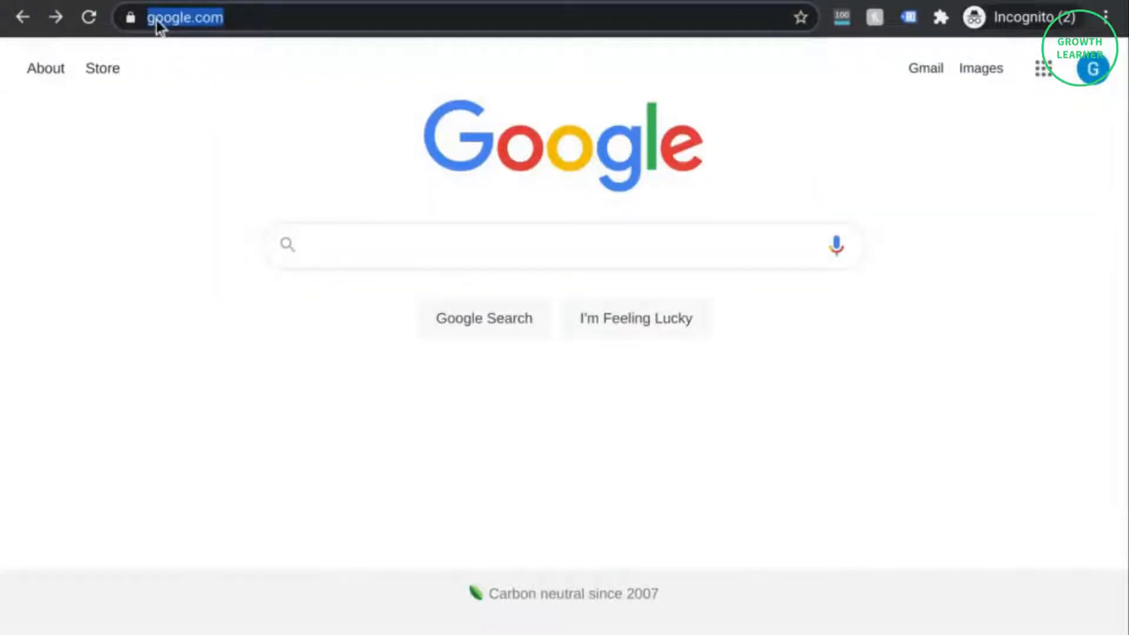
pyautogui.write('ana')
pyautogui.press('Return')
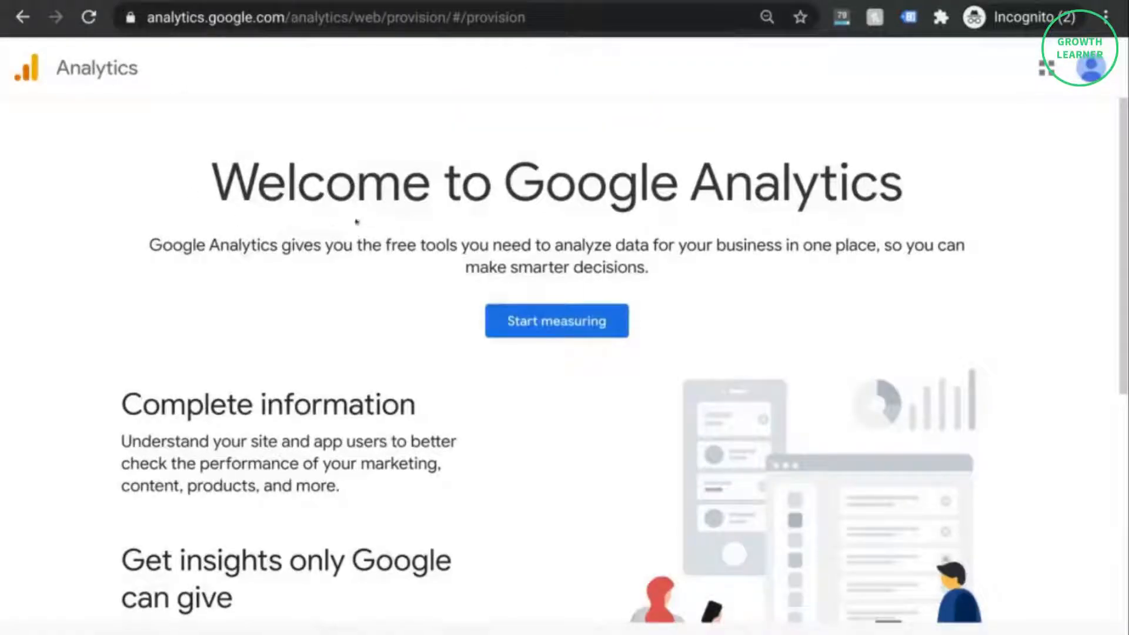
# - Look over the Google Analytics welcome page and start measuring to open the account setup form
pyautogui.scroll(-3, 357, 222)
pyautogui.scroll(-1, 459, 228)
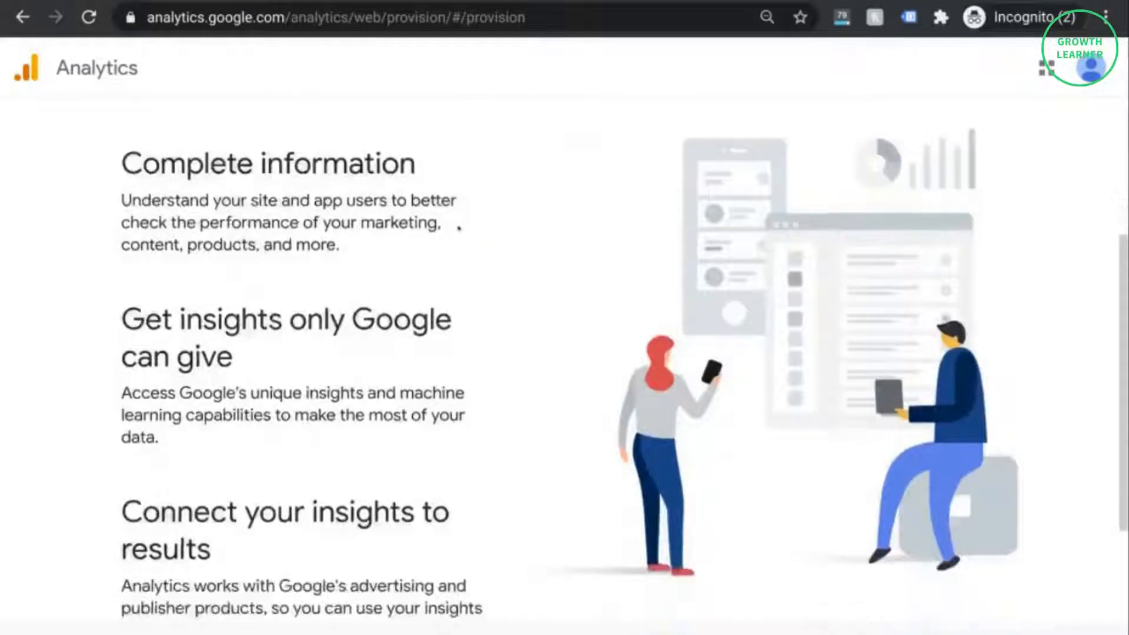
pyautogui.scroll(-2, 460, 228)
pyautogui.scroll(6, 460, 232)
pyautogui.click(555, 329)
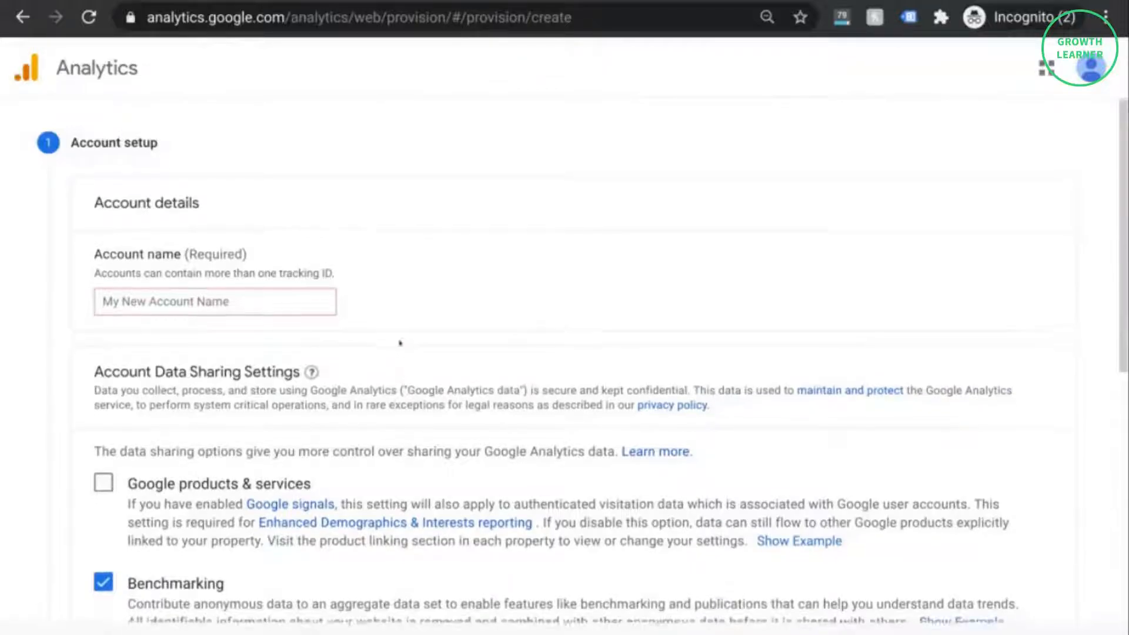
pyautogui.scroll(-1, 403, 376)
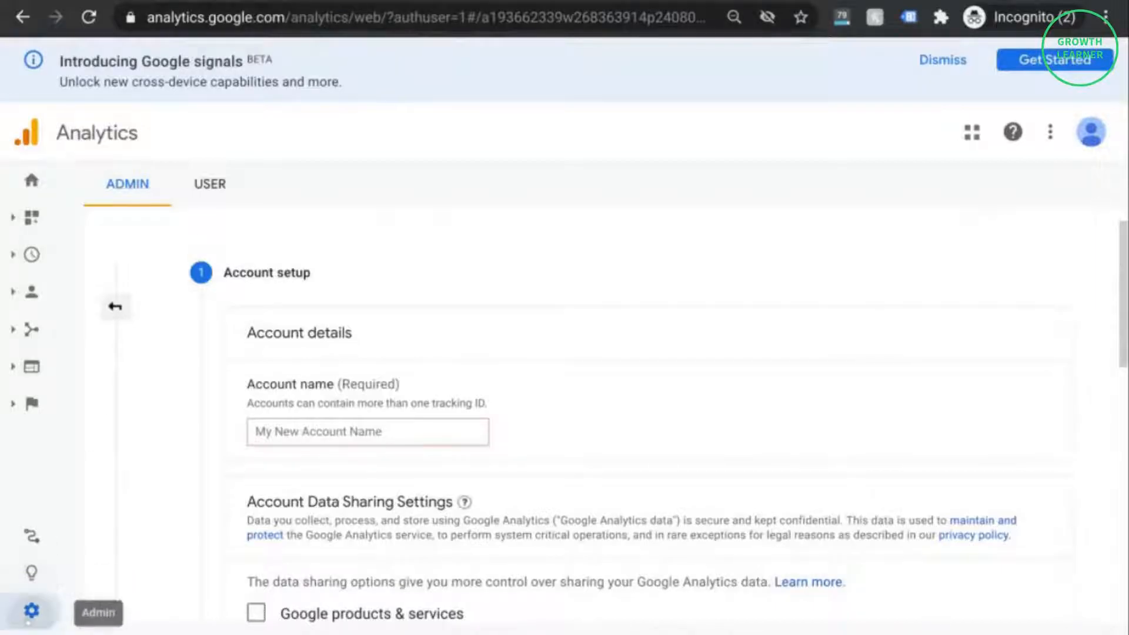
# - In the existing Digital Learning Sandbox account, go to Admin, start creating an account and review the setup form
pyautogui.click(33, 609)
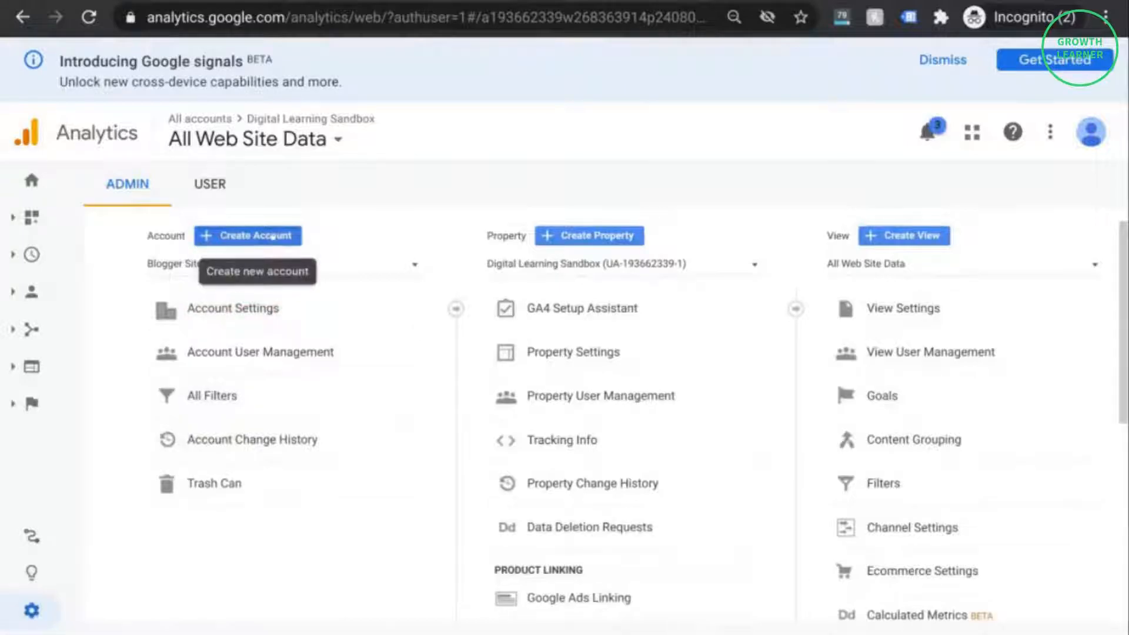
pyautogui.click(262, 236)
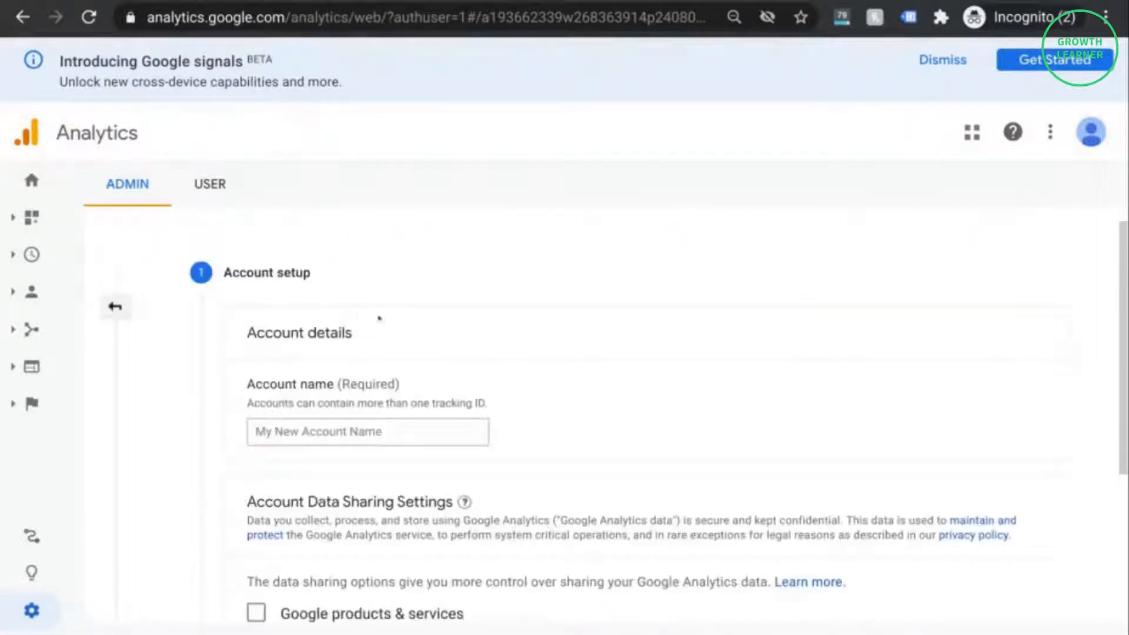
pyautogui.scroll(-8, 668, 328)
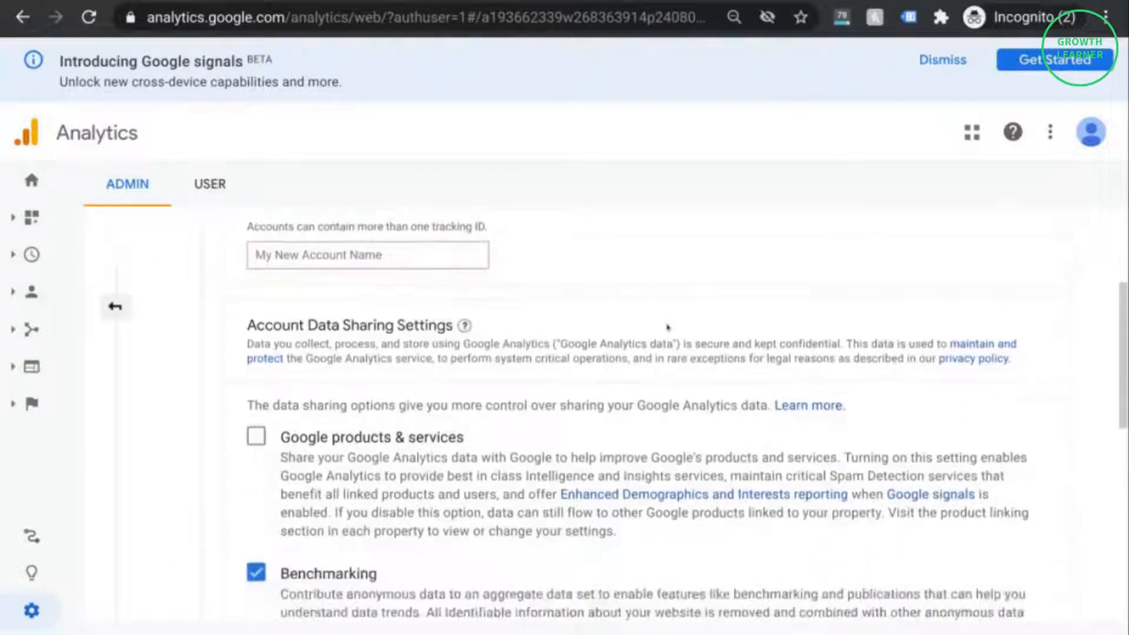
pyautogui.scroll(-2, 668, 327)
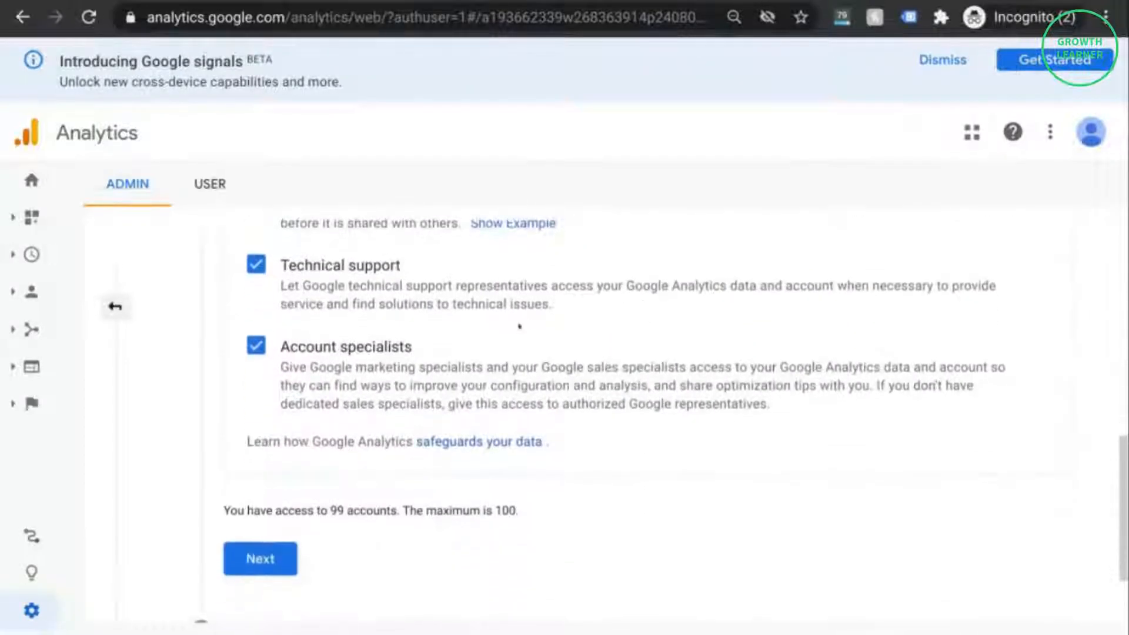
pyautogui.scroll(-2, 515, 326)
pyautogui.scroll(12, 515, 326)
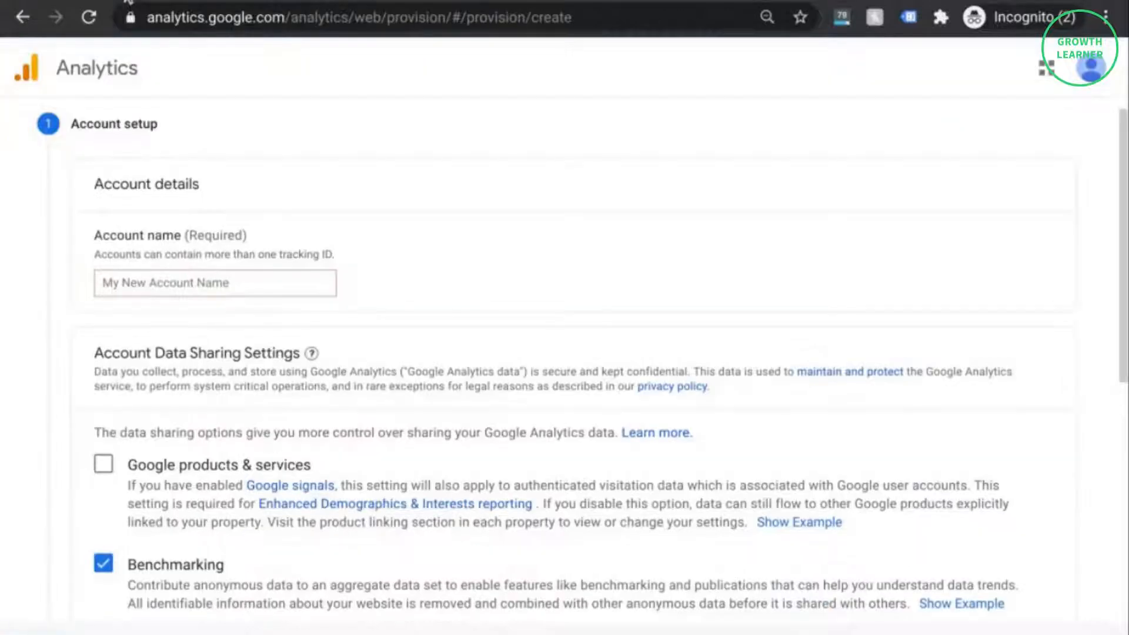
# - Name the new Analytics account "Digital Learning Sandbox" in the account details
pyautogui.click(283, 277)
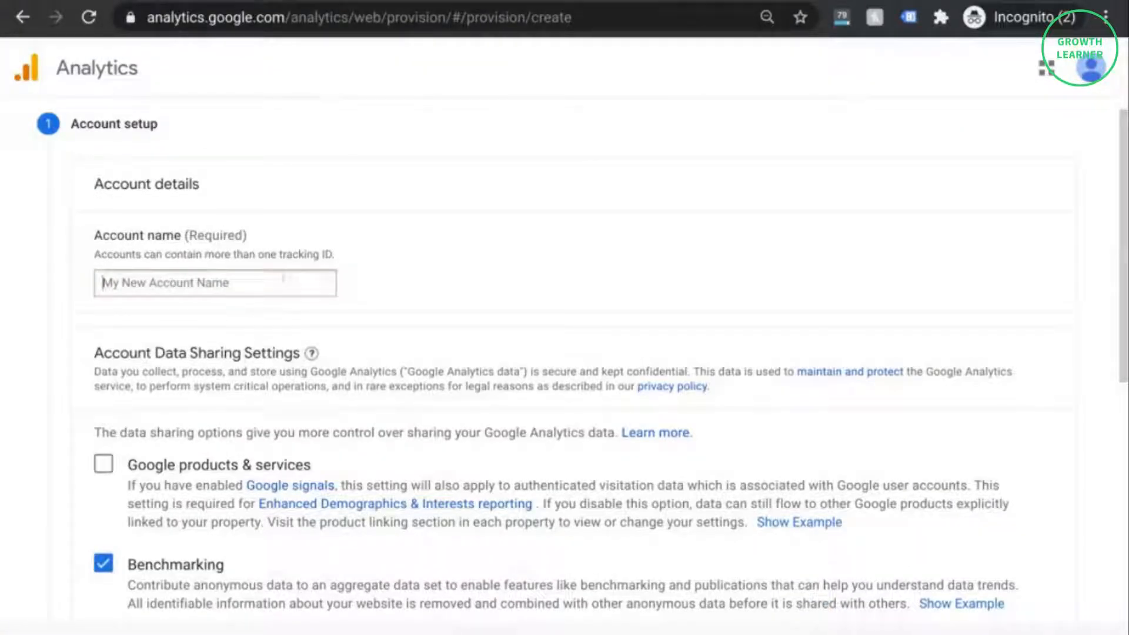
pyautogui.scroll(-3, 668, 287)
pyautogui.scroll(-3, 669, 288)
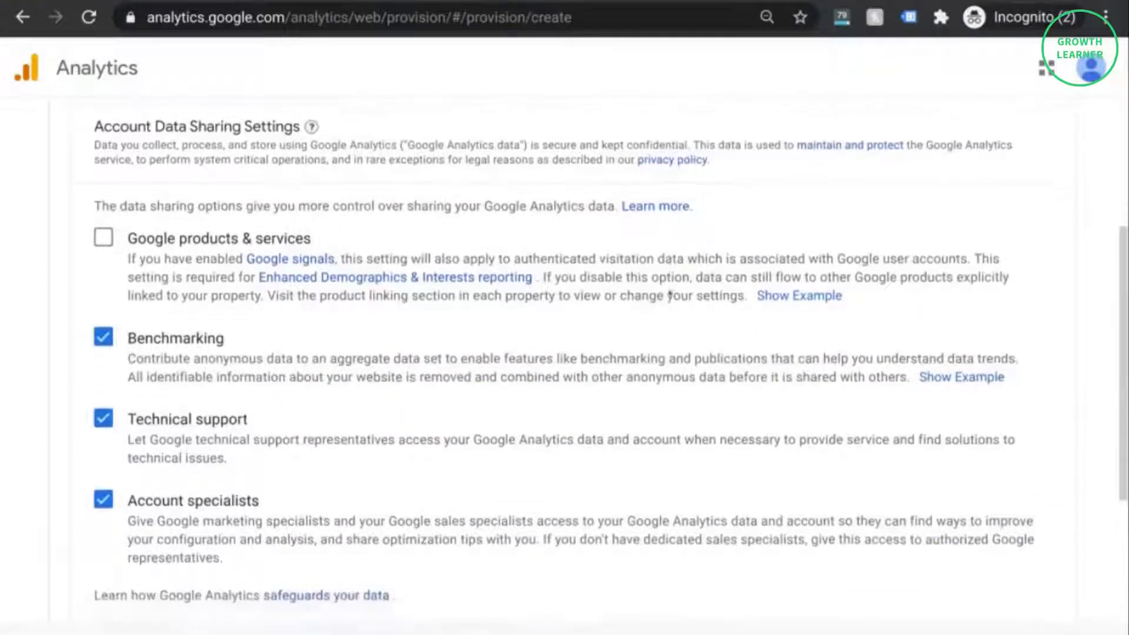
pyautogui.scroll(6, 670, 293)
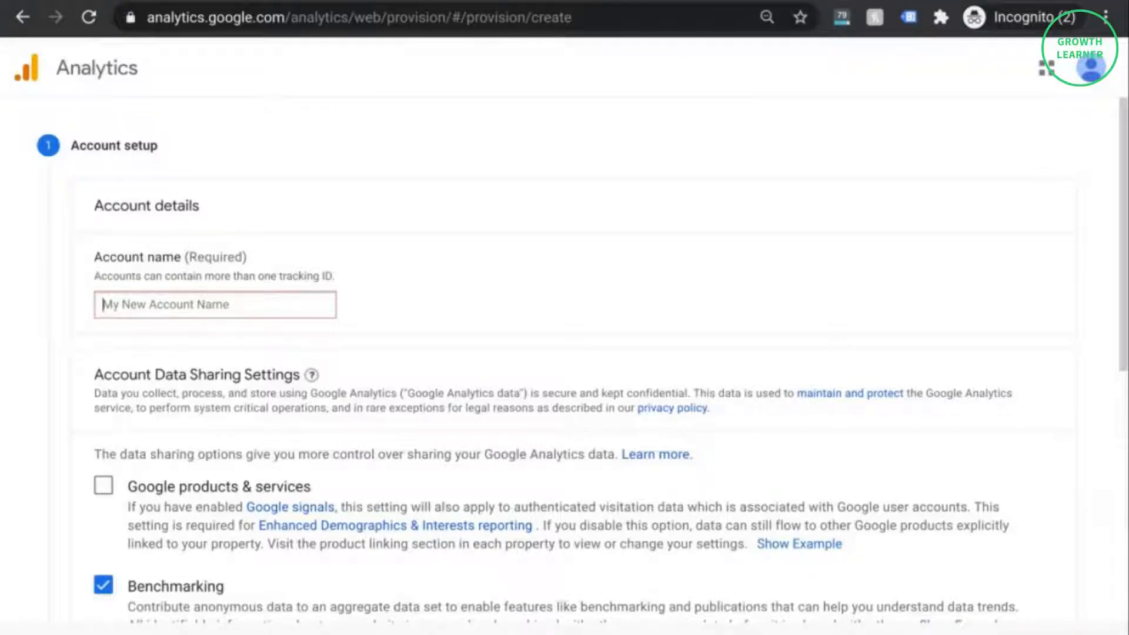
pyautogui.write('Di')
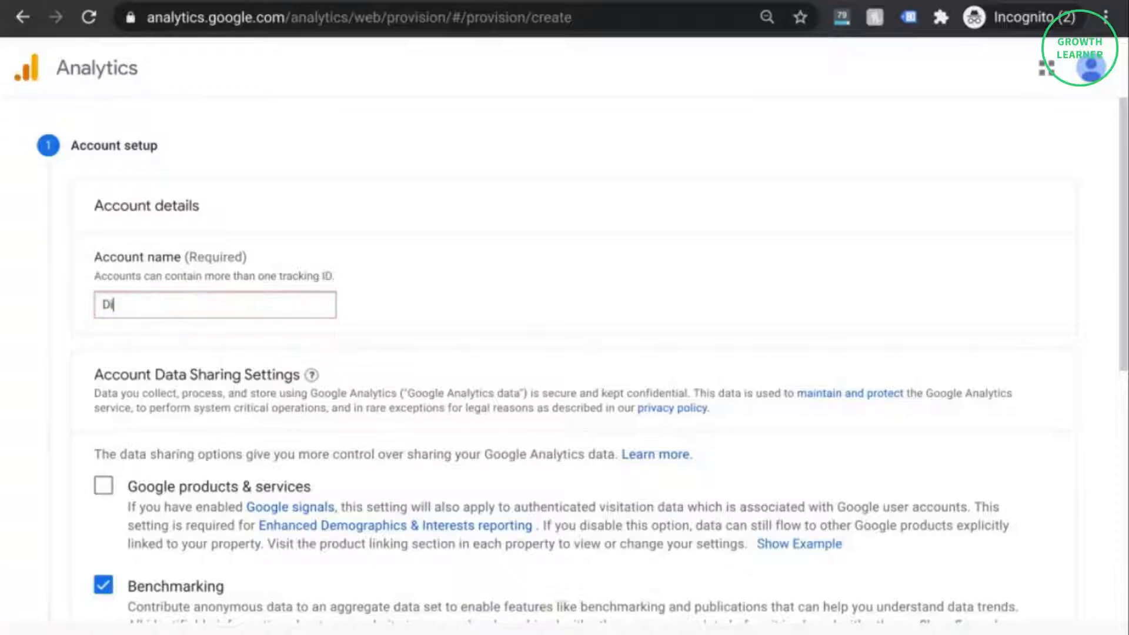
pyautogui.write('gital Learning Sandbox')
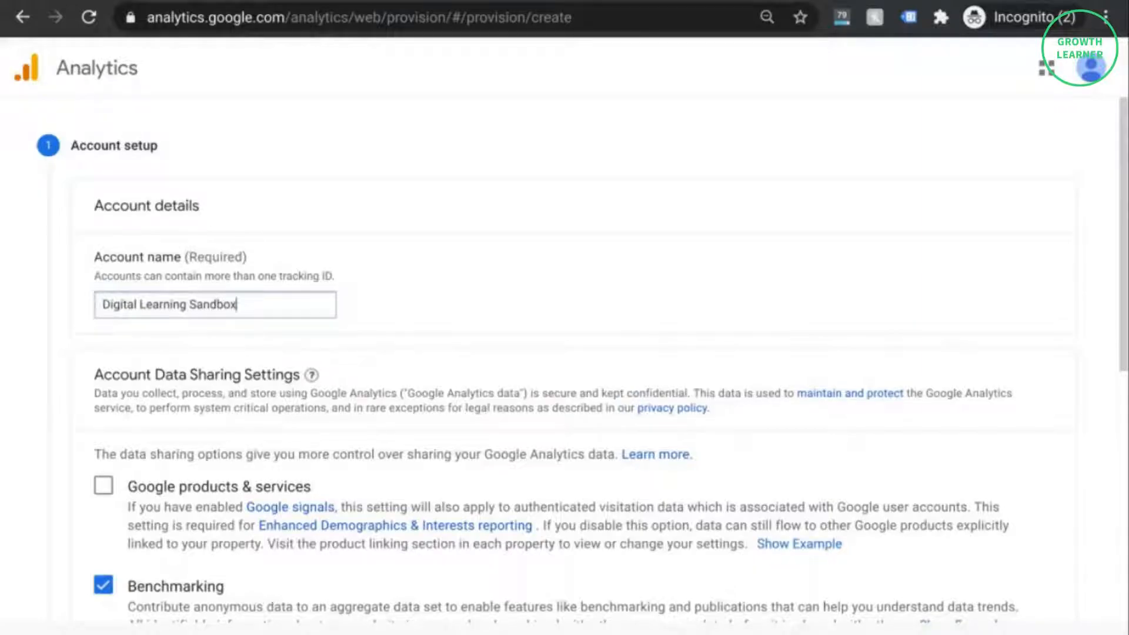
# - Enable data sharing with Google products & services and continue to the property setup
pyautogui.scroll(-2, 102, 401)
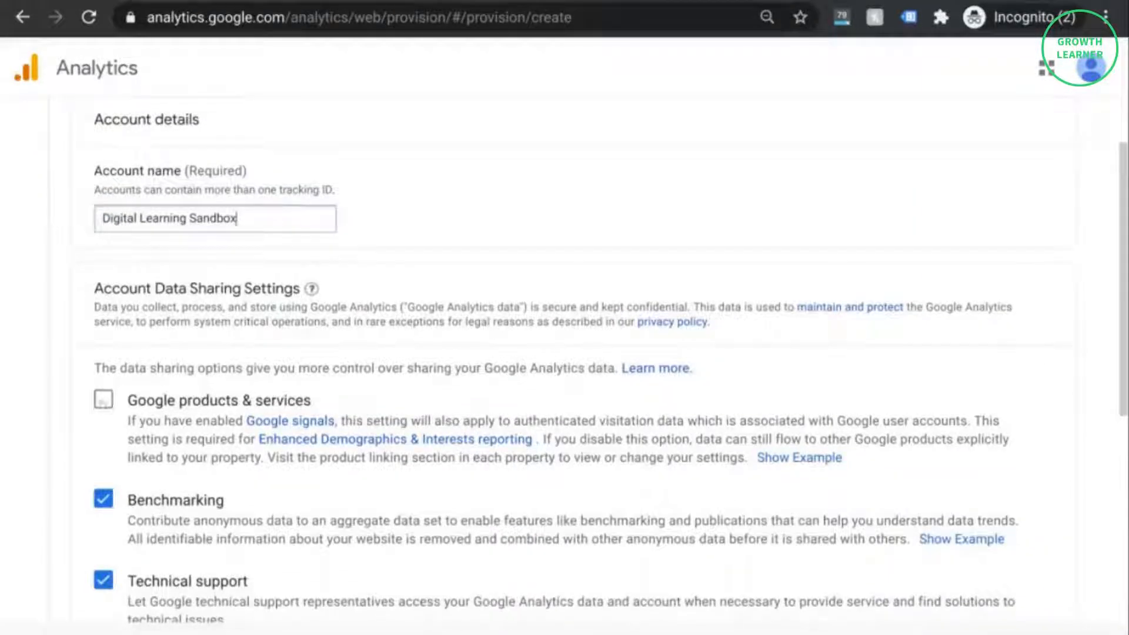
pyautogui.click(103, 400)
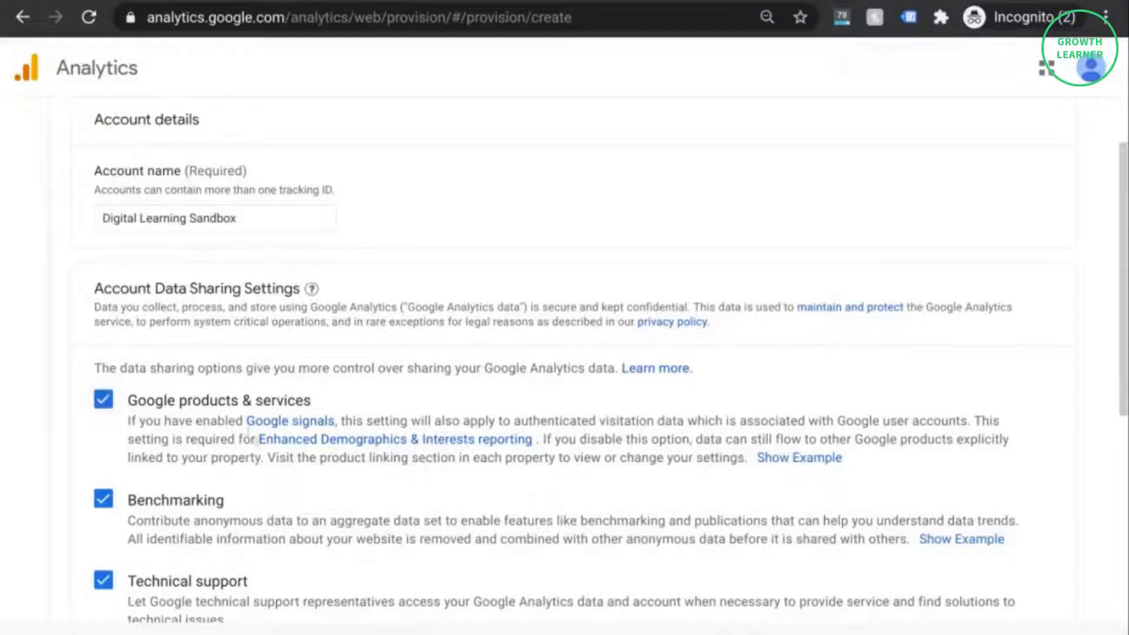
pyautogui.moveTo(258, 440); pyautogui.dragTo(532, 440)
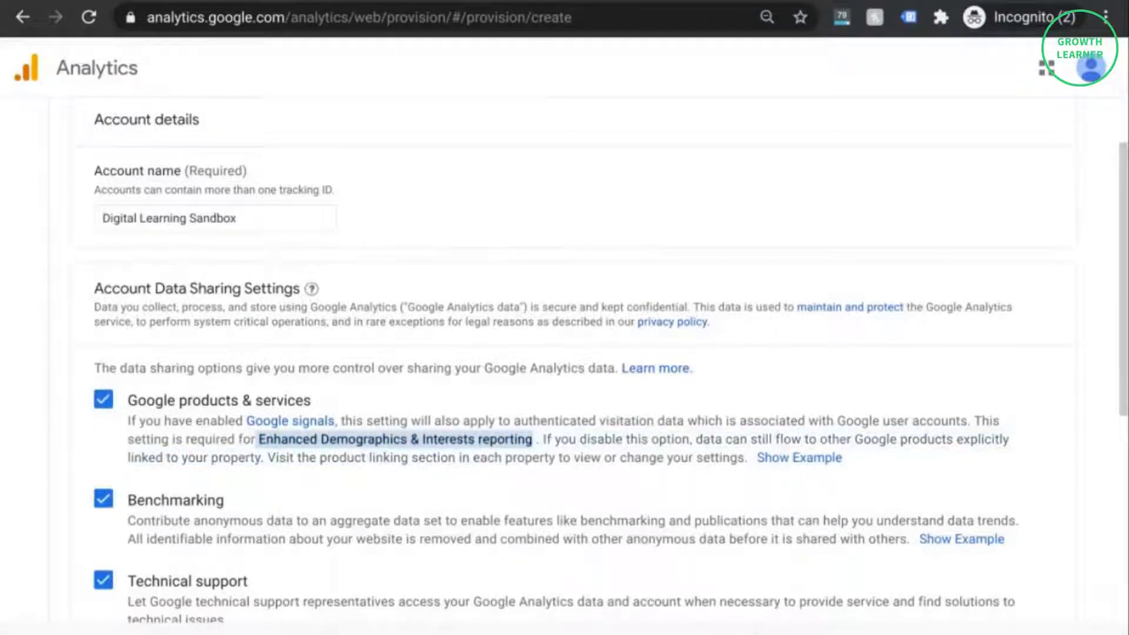
pyautogui.scroll(-6, 564, 408)
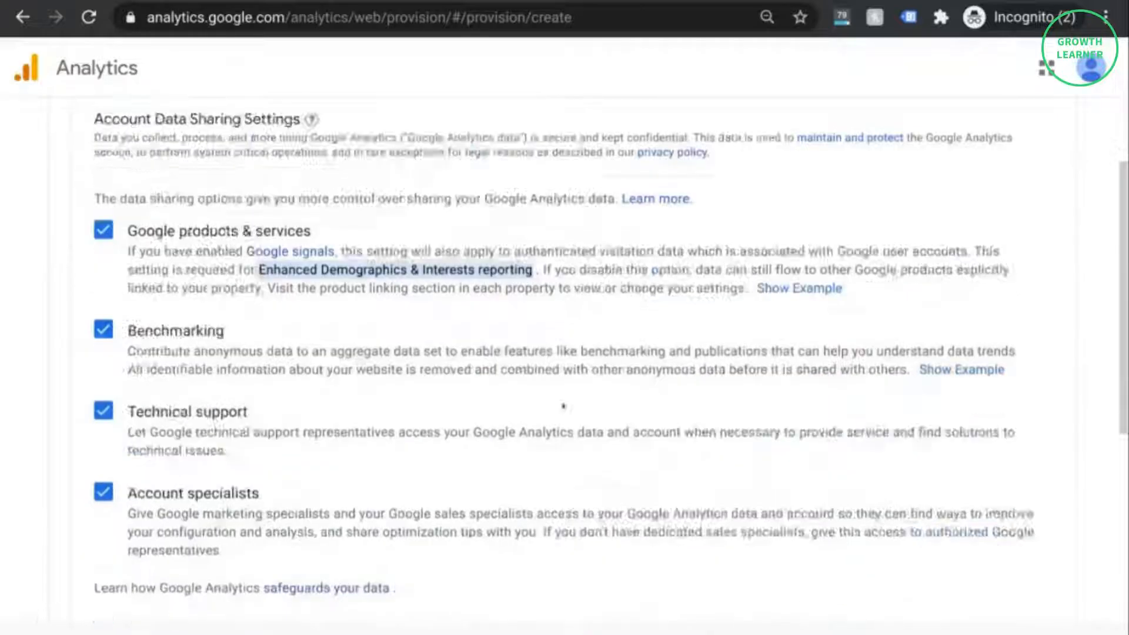
pyautogui.click(124, 490)
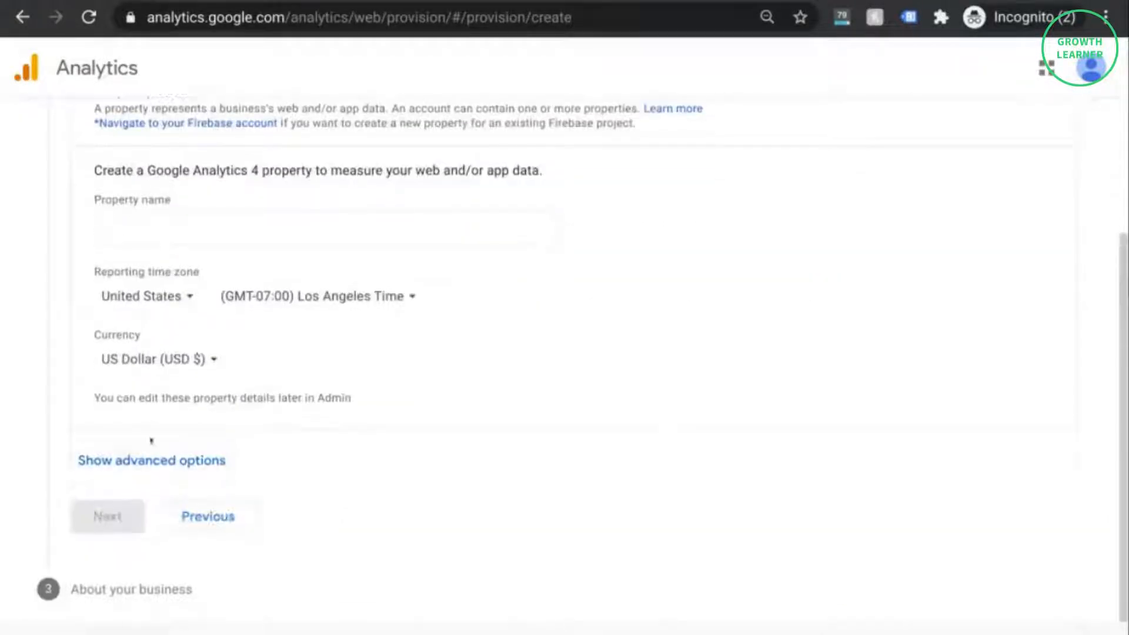
# - Name the property "Digital Sandbox Website" and set its reporting time zone to (GMT-04:00) New York Time
pyautogui.click(183, 228)
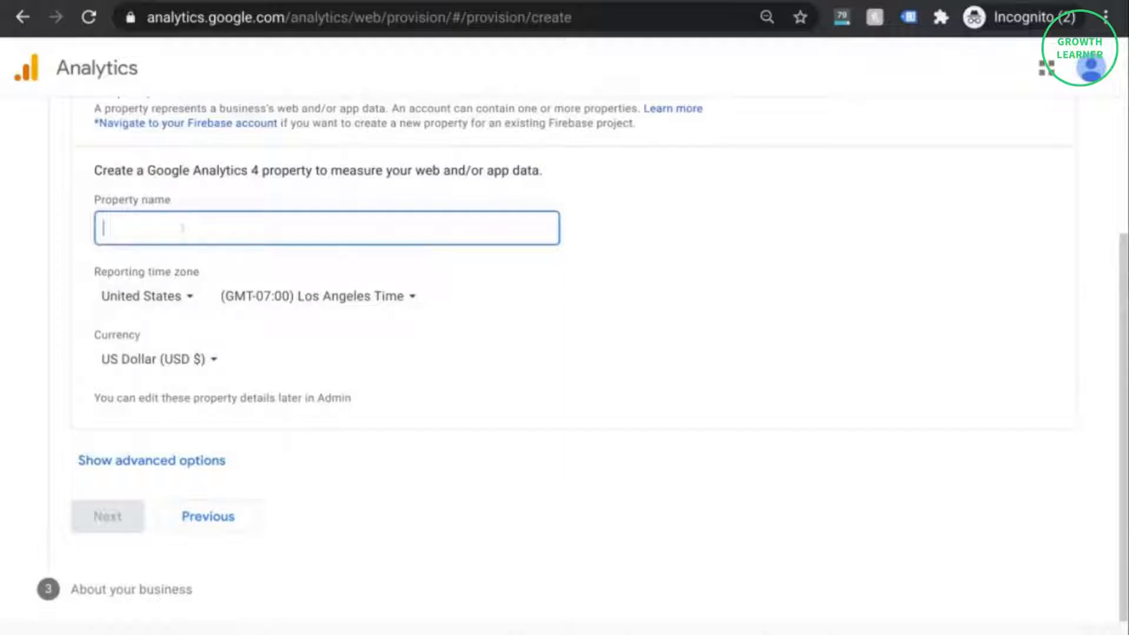
pyautogui.write('Digital Sandbox Website')
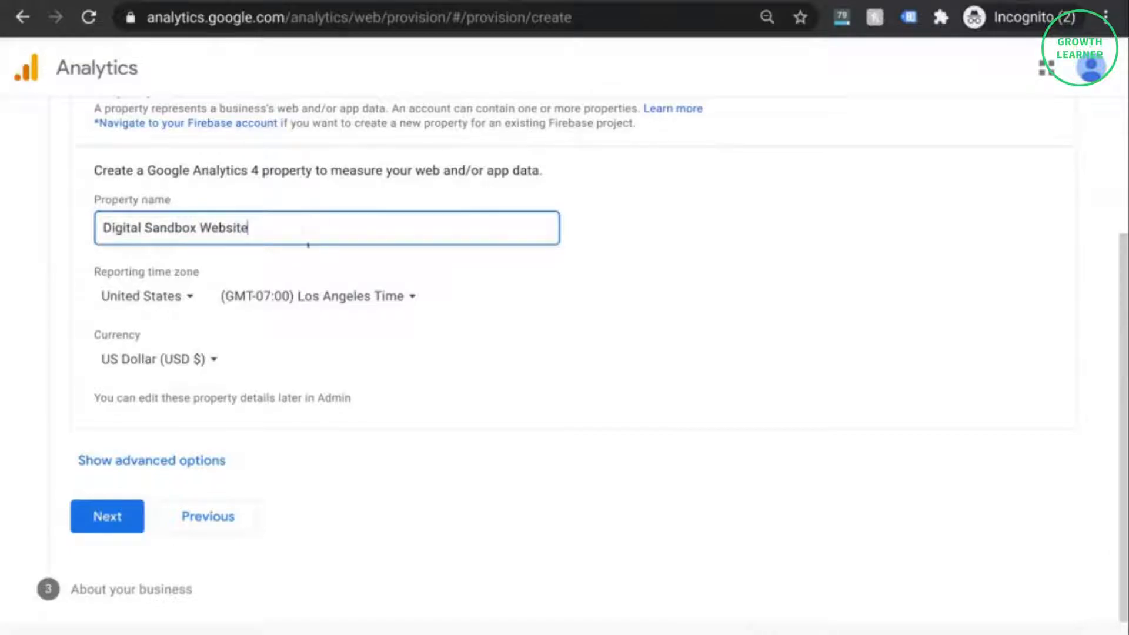
pyautogui.click(304, 294)
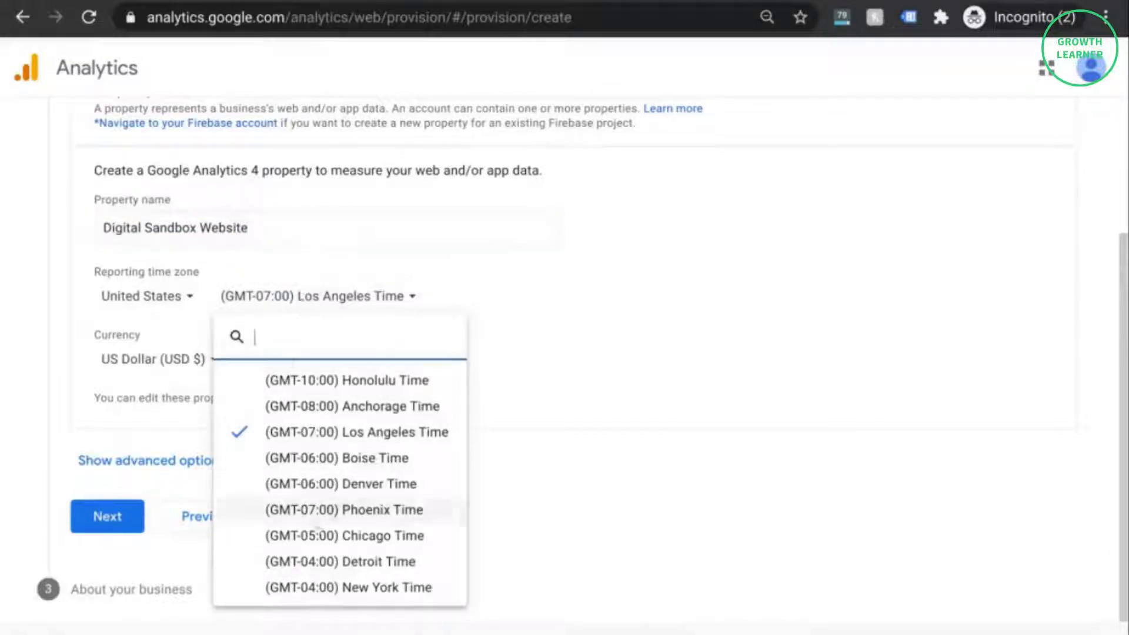
pyautogui.click(342, 592)
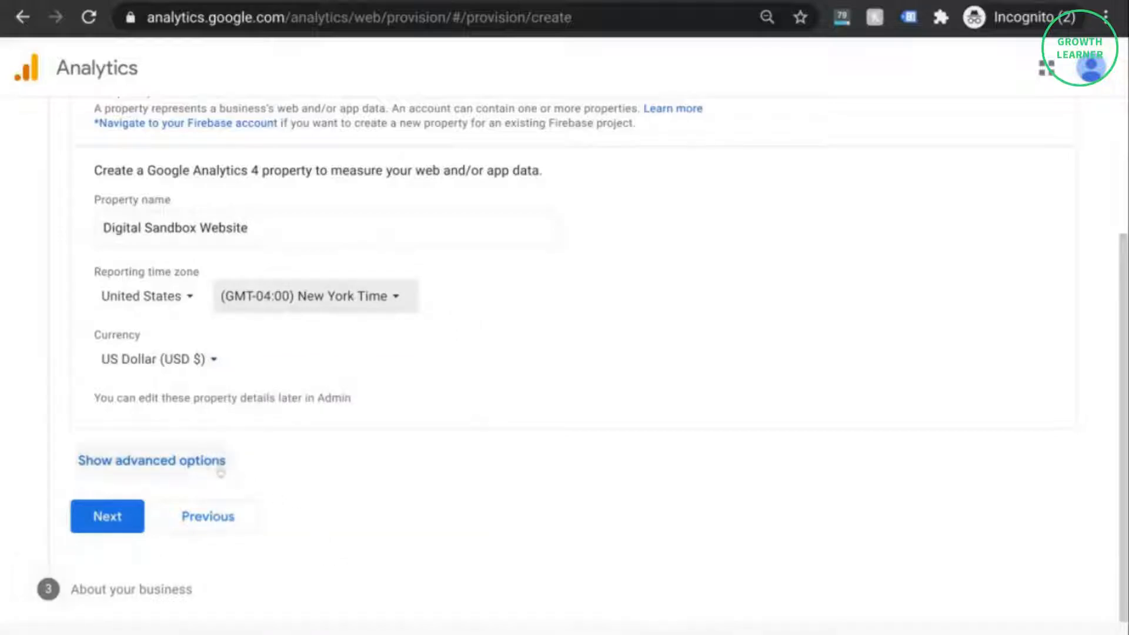
# - Show the advanced options and enable creation of a Universal Analytics property
pyautogui.click(200, 461)
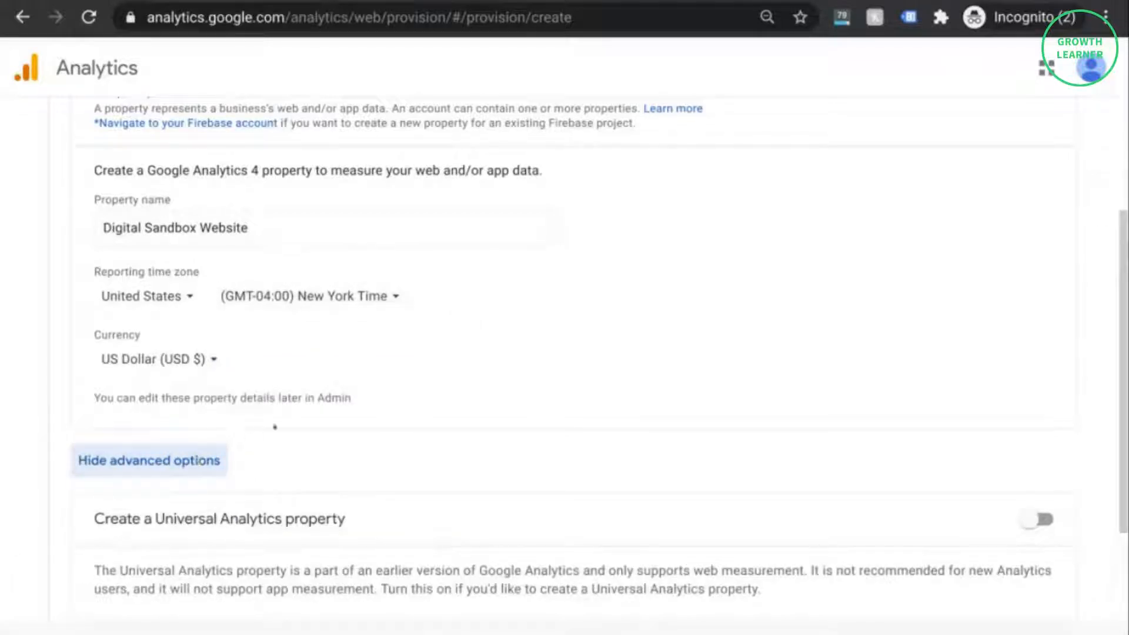
pyautogui.scroll(-3, 275, 427)
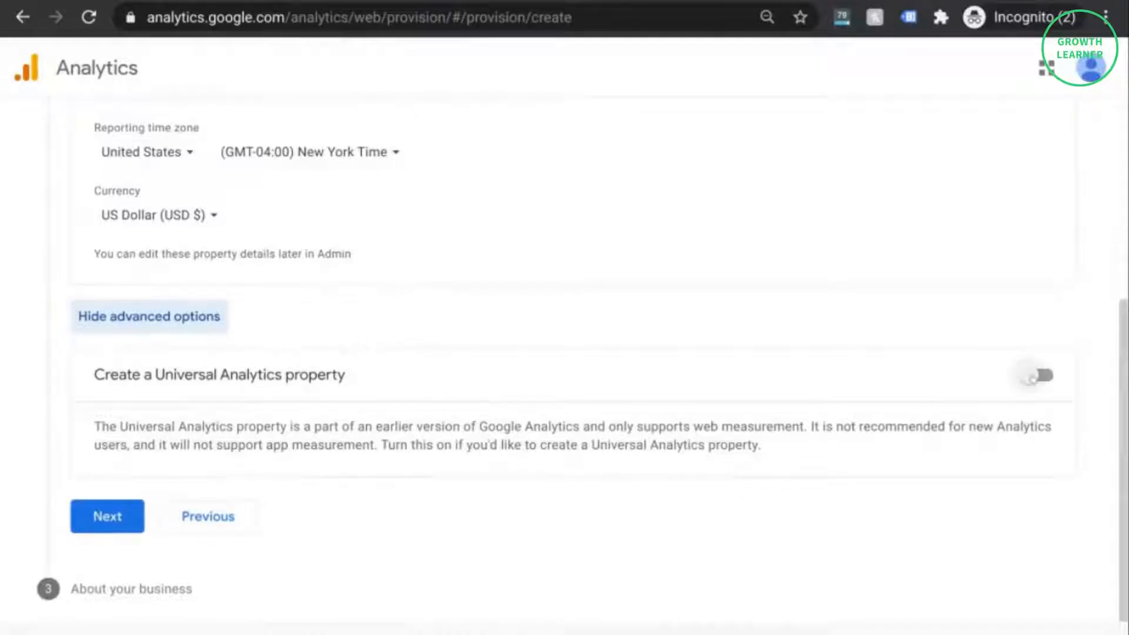
pyautogui.click(1035, 377)
pyautogui.scroll(-2, 466, 411)
pyautogui.click(347, 399)
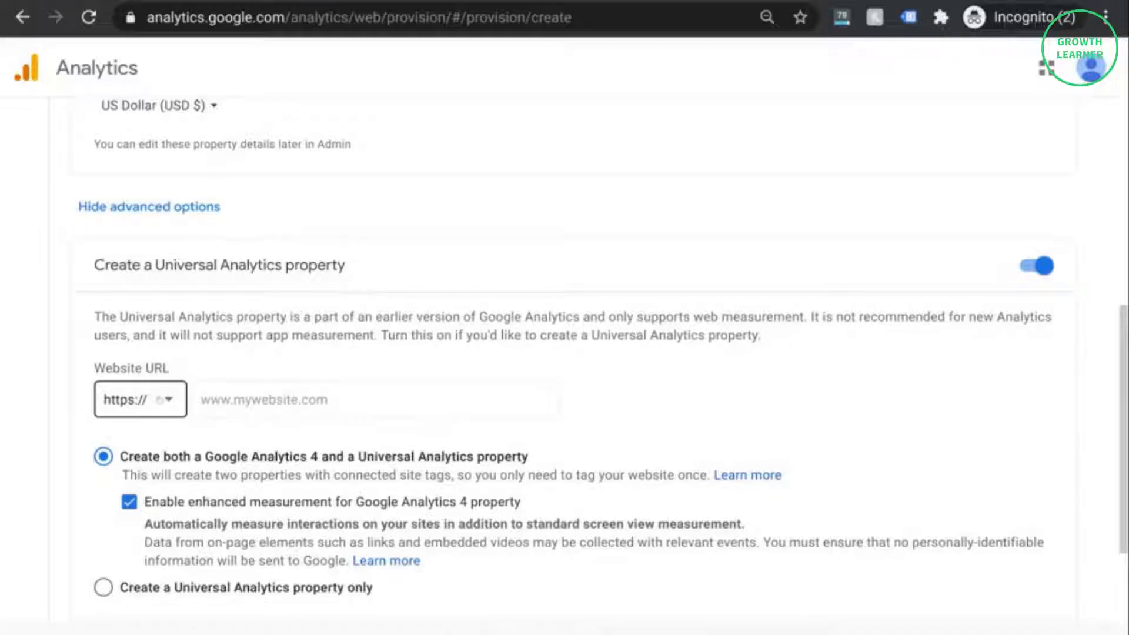
pyautogui.click(152, 397)
pyautogui.click(298, 413)
pyautogui.click(293, 391)
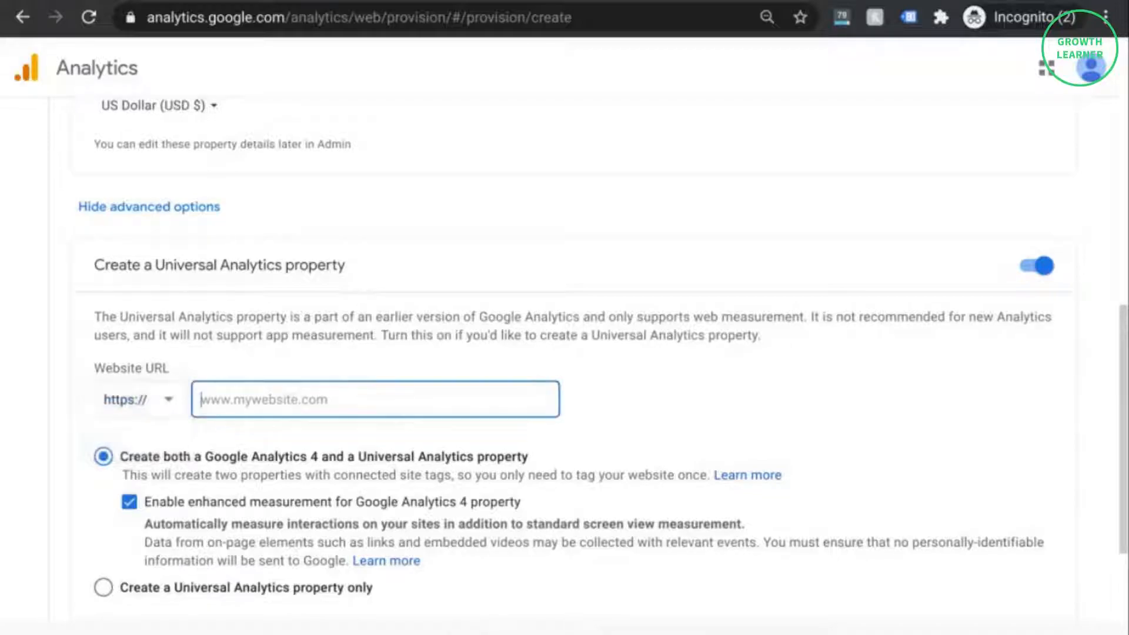
pyautogui.write('https://digital-learning-sandbox.blogspot.com/')
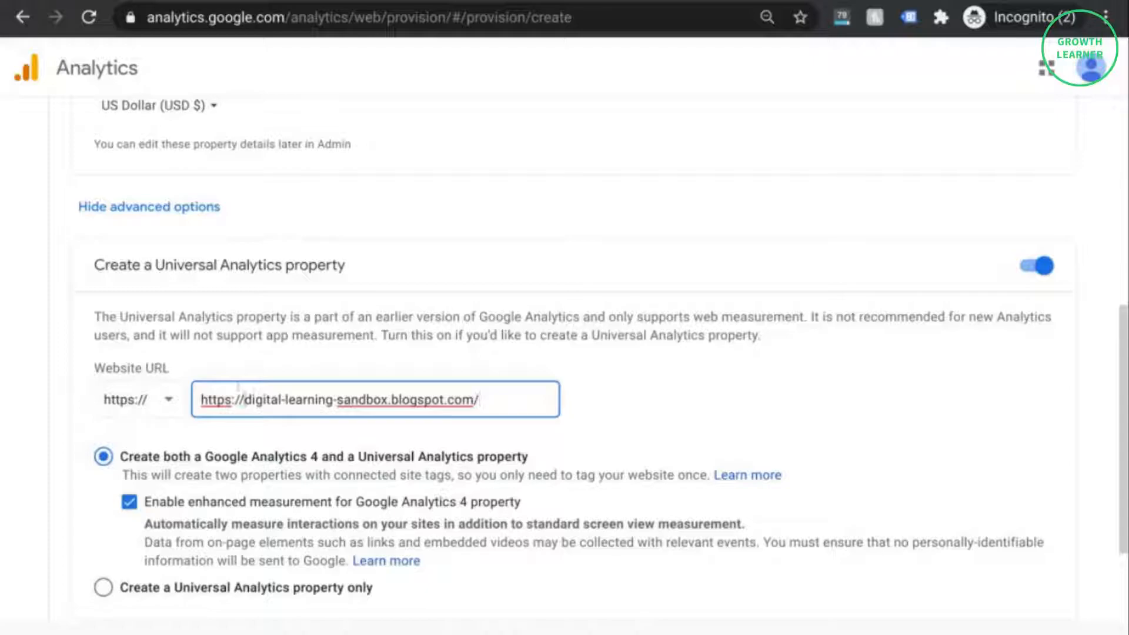
pyautogui.moveTo(244, 400); pyautogui.dragTo(154, 392)
pyautogui.press('BackSpace')
pyautogui.scroll(-2, 208, 374)
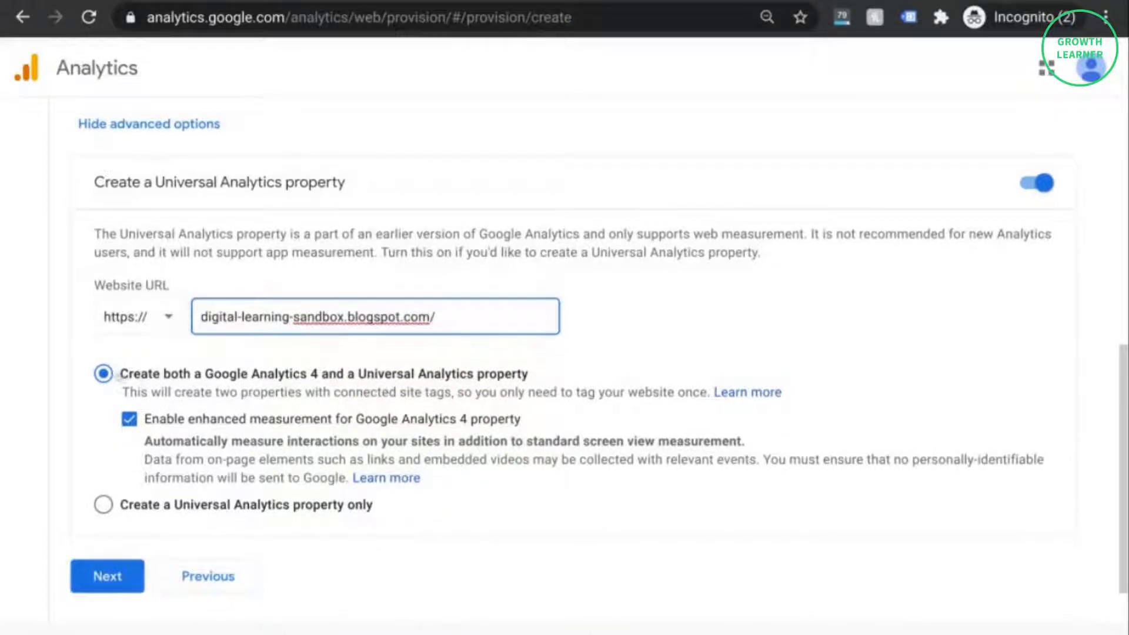
# - Choose to create both a Google Analytics 4 and a Universal Analytics property
pyautogui.click(144, 376)
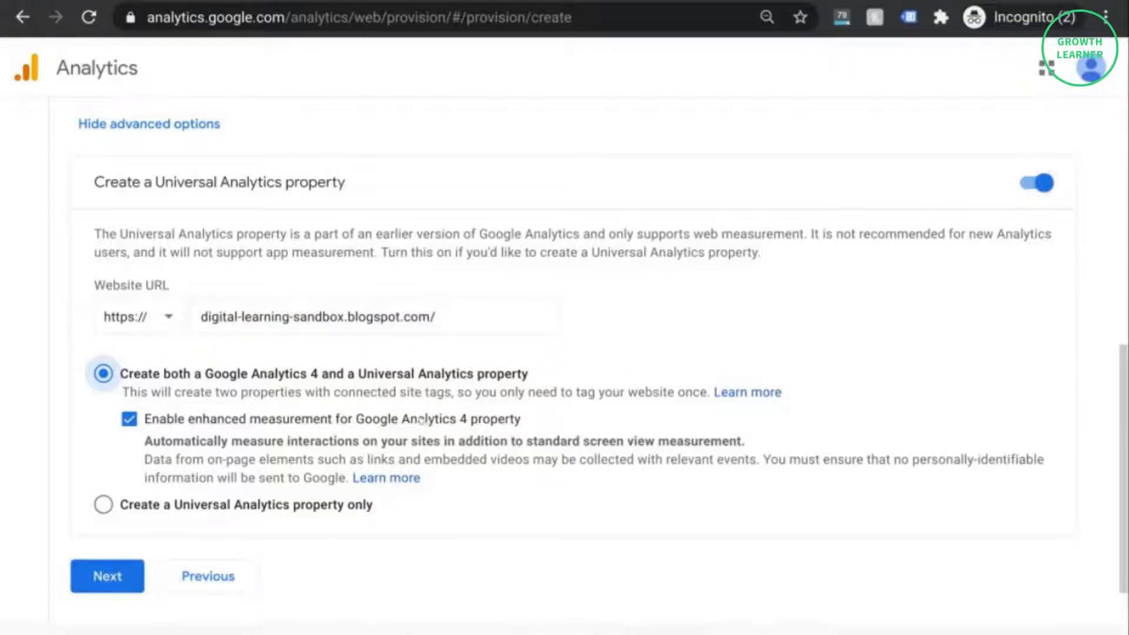
pyautogui.scroll(-1, 405, 416)
pyautogui.scroll(-1, 393, 386)
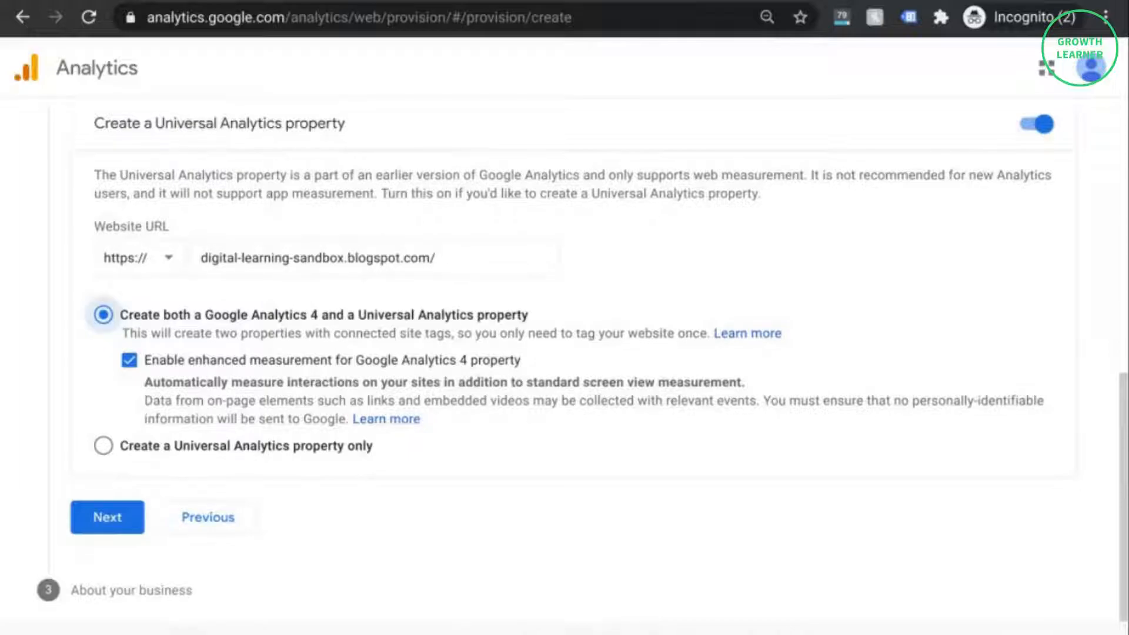
# - Continue with enhanced measurement enabled, leave the business information blank, and submit the Analytics account for creation
pyautogui.moveTo(340, 400); pyautogui.dragTo(544, 401)
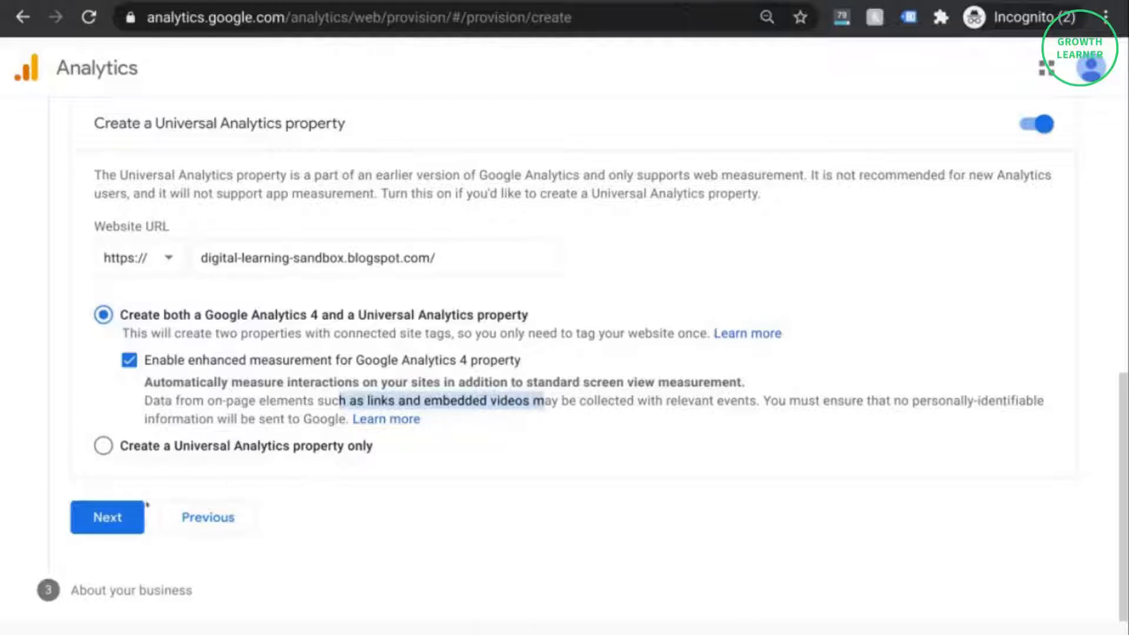
pyautogui.click(97, 522)
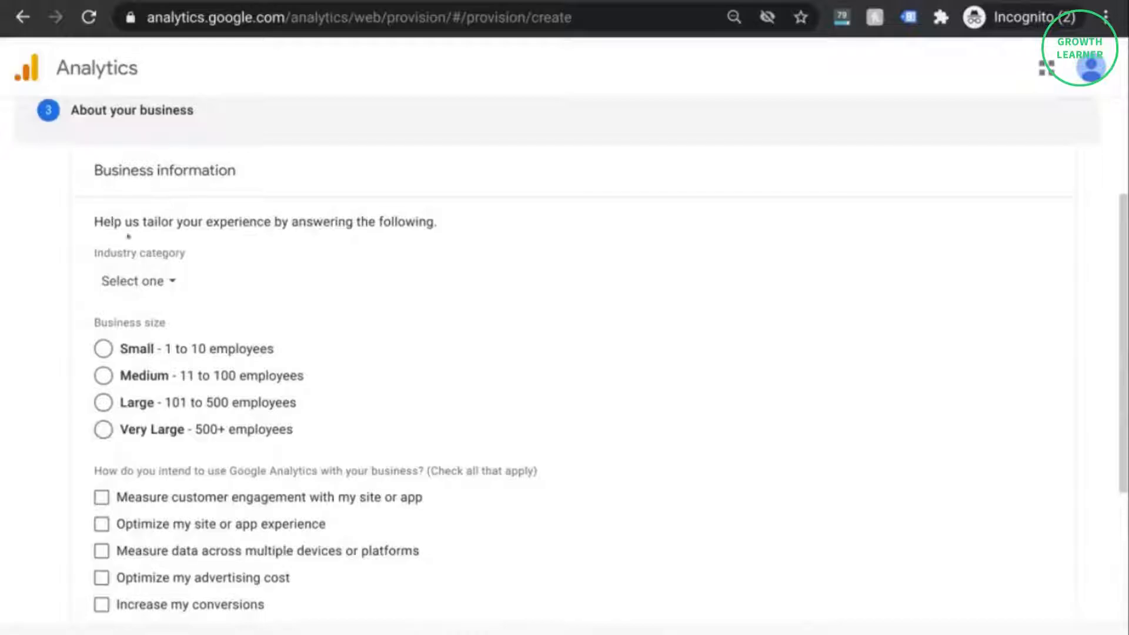
pyautogui.scroll(-4, 398, 268)
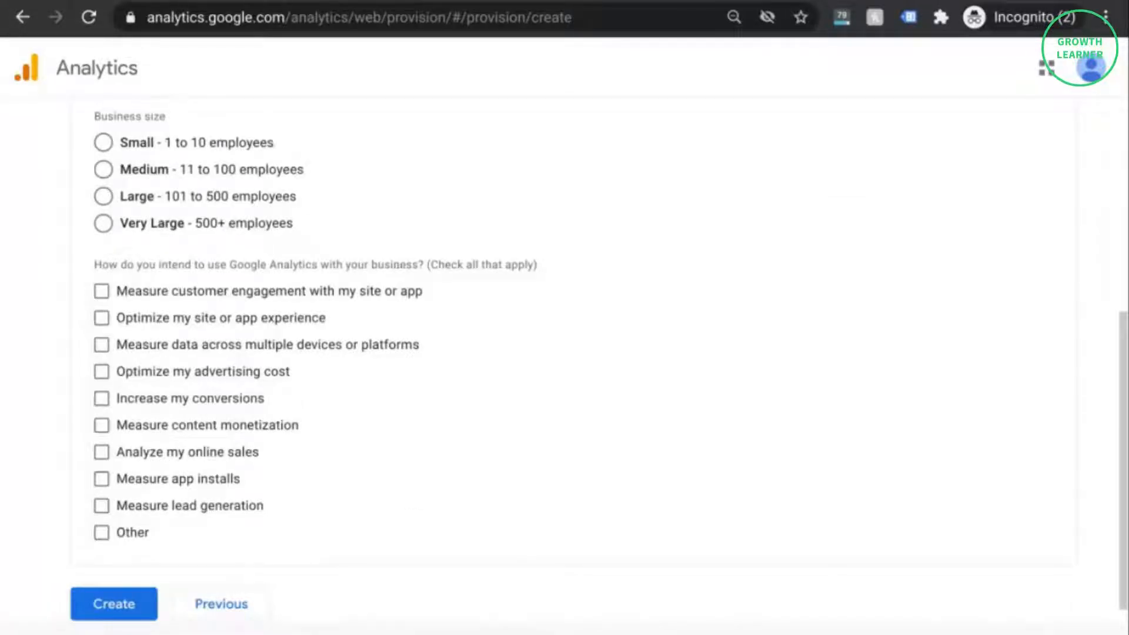
pyautogui.click(128, 604)
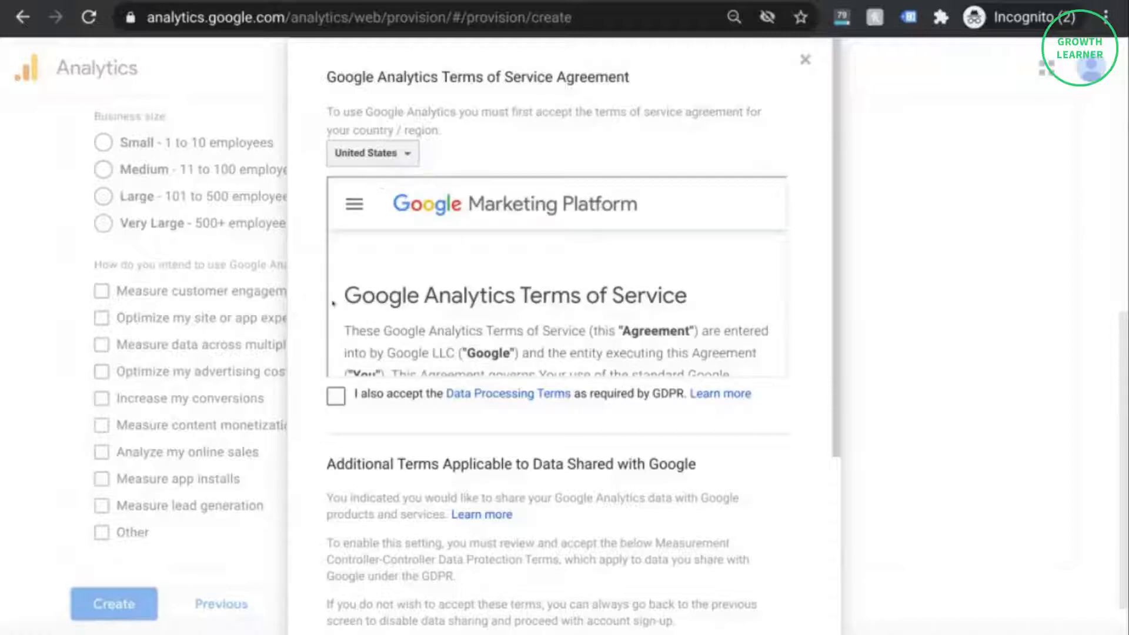
# - Accept the Google Analytics Terms of Service for the United States, including the GDPR Data Processing Terms and the Measurement Controller-Controller Data Protection Terms
pyautogui.scroll(-2, 331, 242)
pyautogui.scroll(-2, 331, 242)
pyautogui.scroll(-3, 330, 262)
pyautogui.click(336, 246)
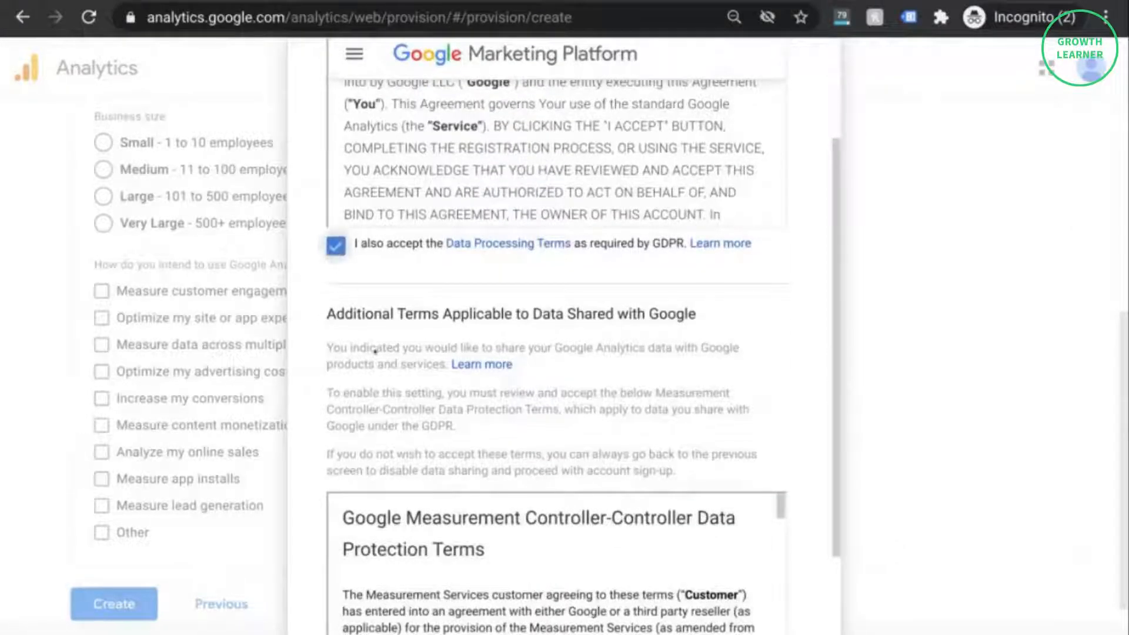
pyautogui.scroll(-3, 374, 351)
pyautogui.click(335, 556)
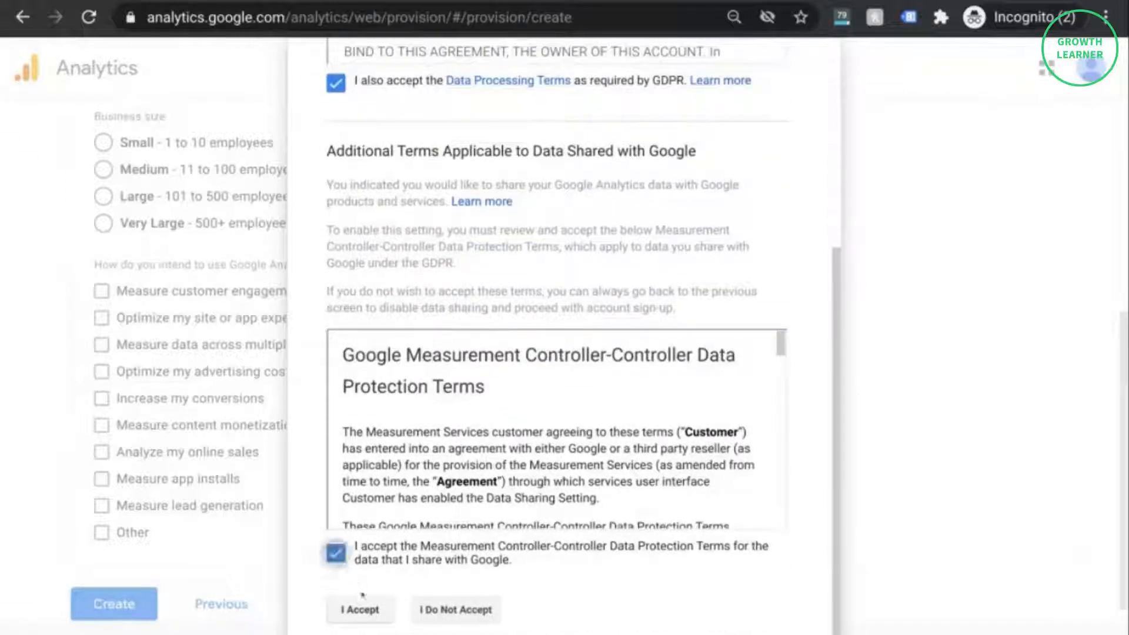
pyautogui.click(363, 609)
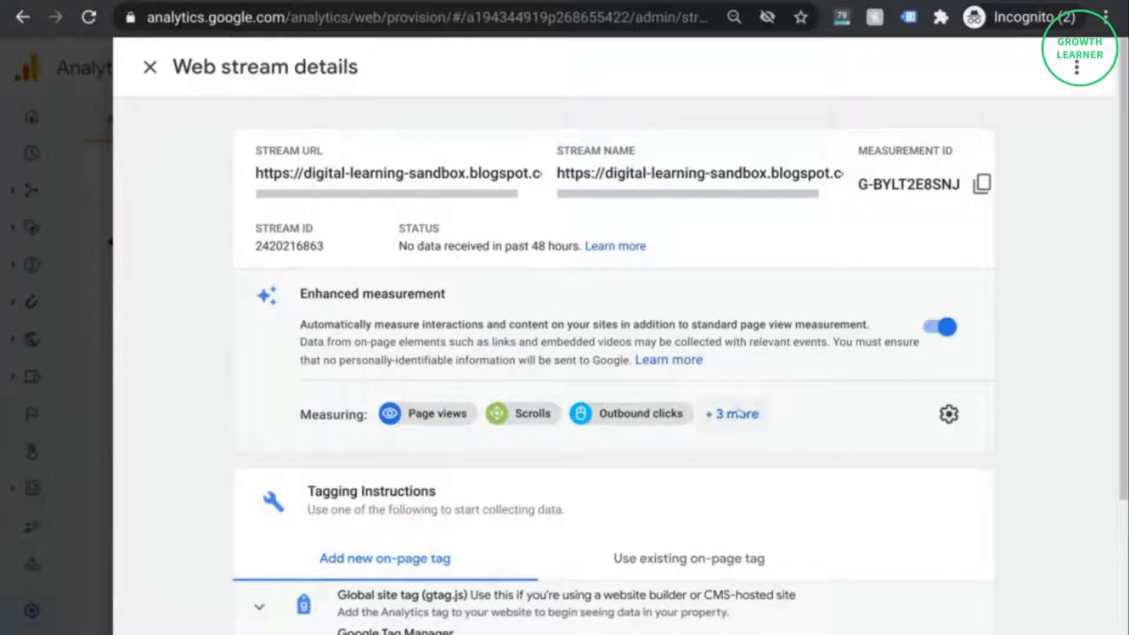
# - Review all enhanced measurement events of the web stream and their settings, then close the settings without changes
pyautogui.click(736, 414)
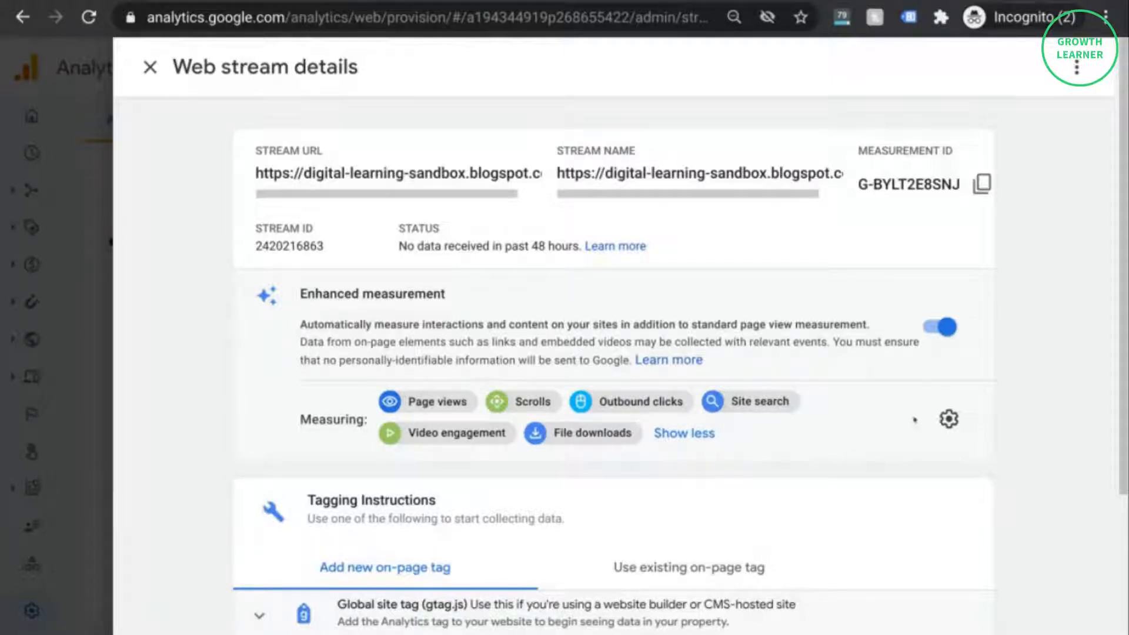
pyautogui.click(949, 419)
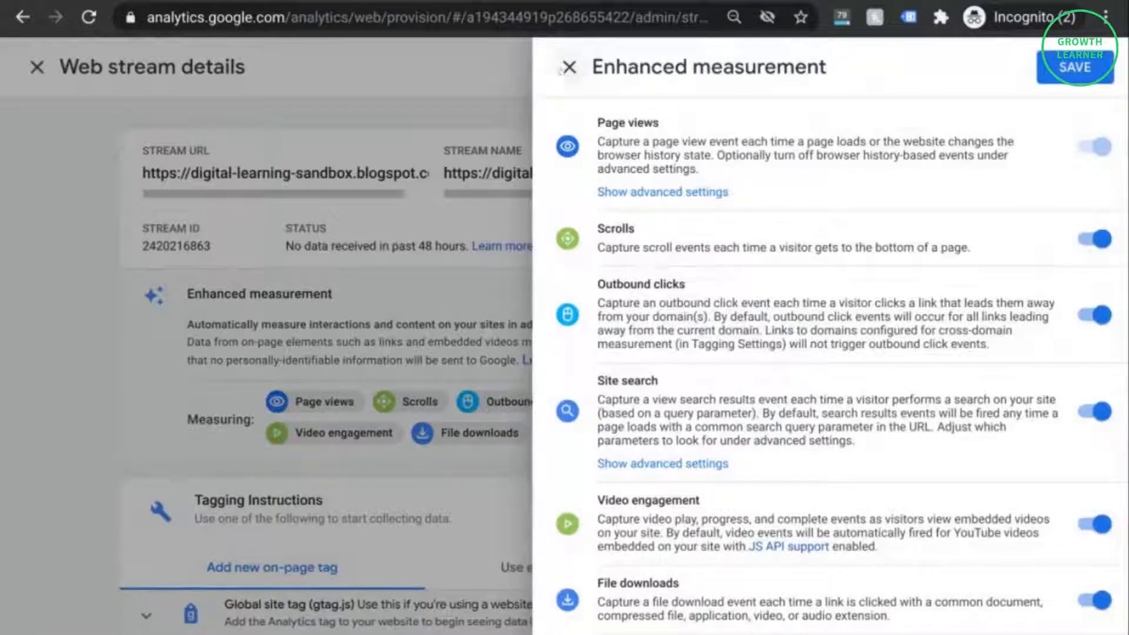
pyautogui.click(569, 66)
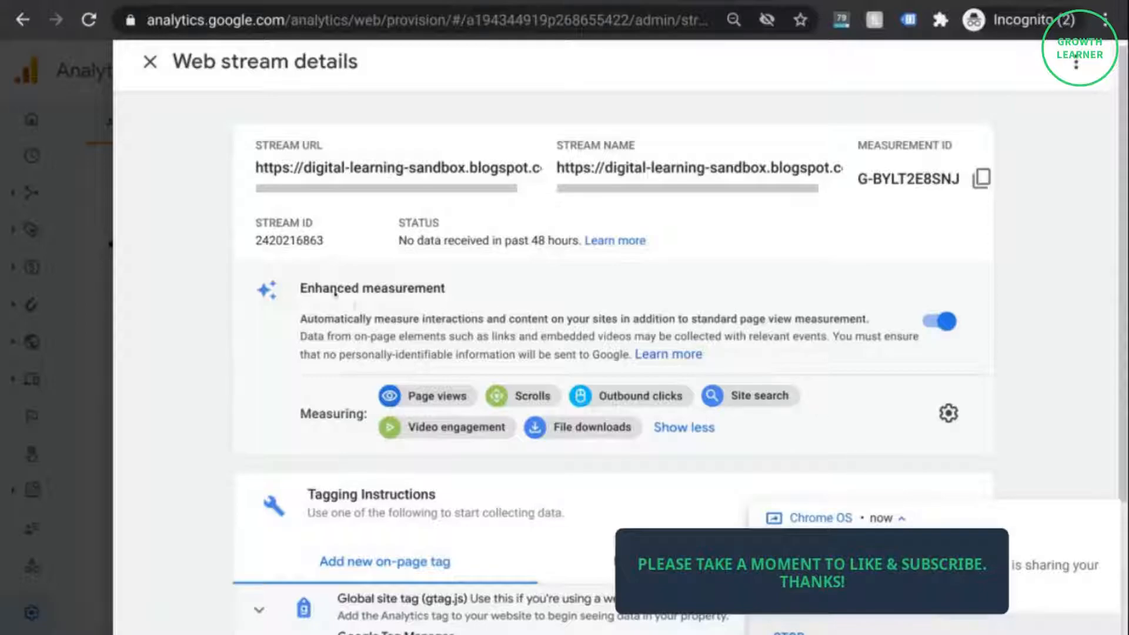
# - Examine the web stream's tagging instructions for the Global site tag (gtag.js) and Google Tag Manager
pyautogui.scroll(-6, 354, 305)
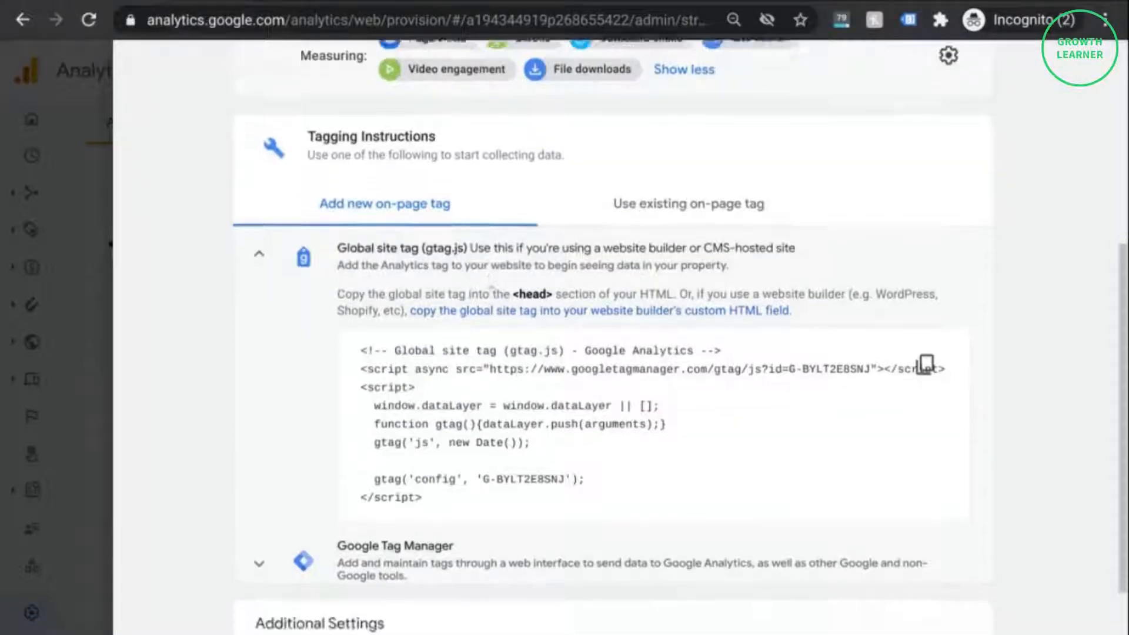
pyautogui.scroll(-1, 611, 353)
pyautogui.click(415, 489)
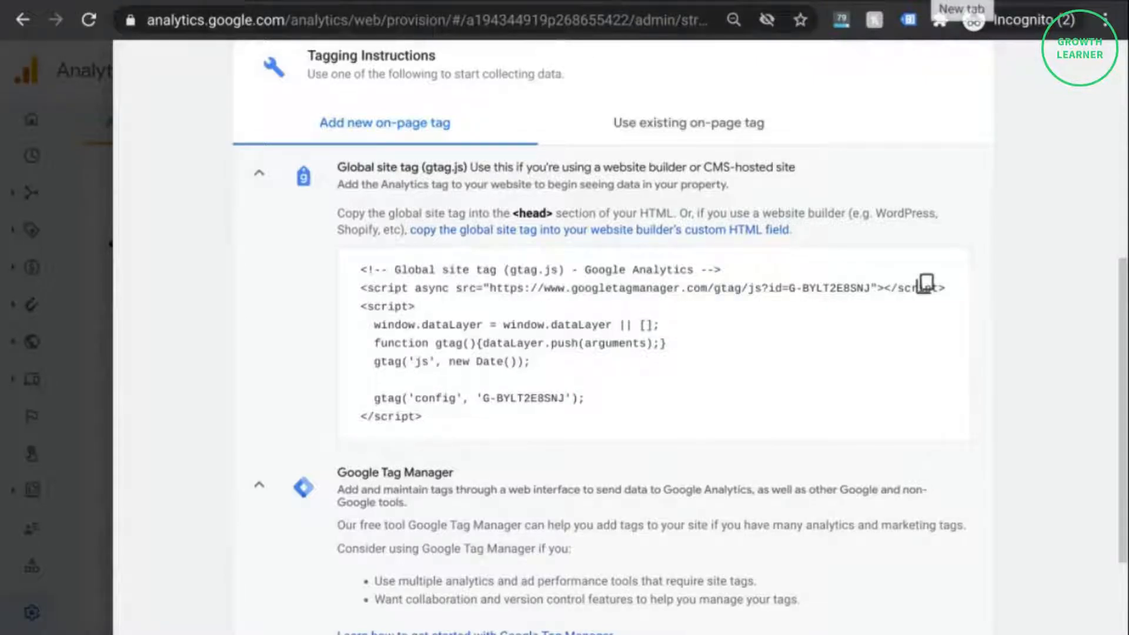
pyautogui.scroll(-2, 612, 353)
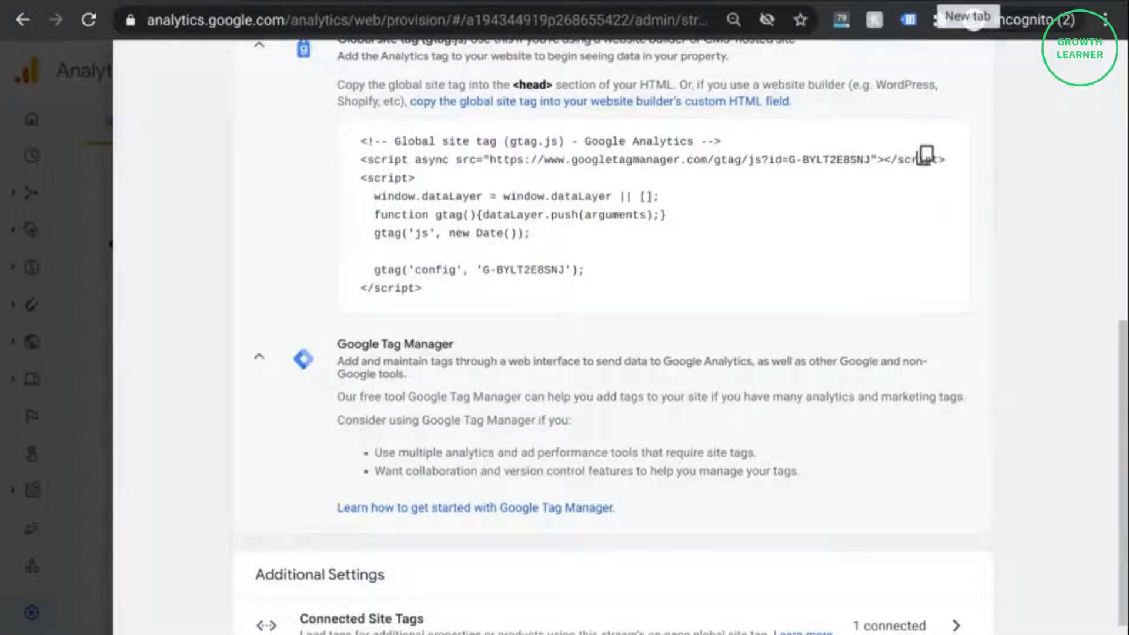
# - Switch to Google Tag Manager (tagmanager.google.com) in a new browser tab
pyautogui.click(932, 3)
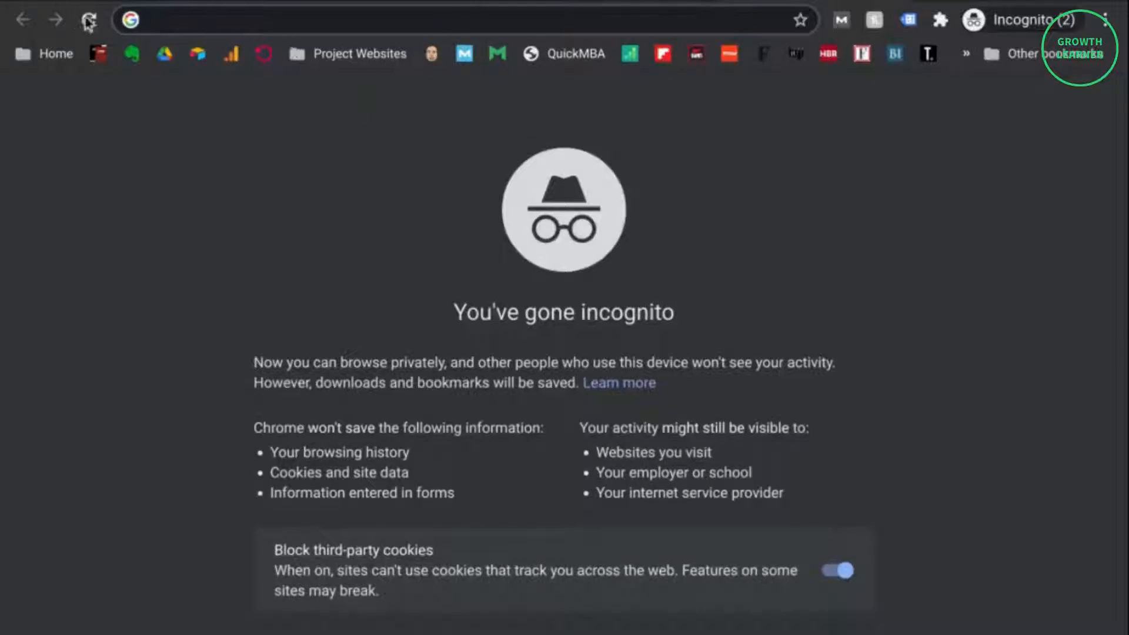
pyautogui.click(155, 21)
pyautogui.write('taga')
pyautogui.press('BackSpace')
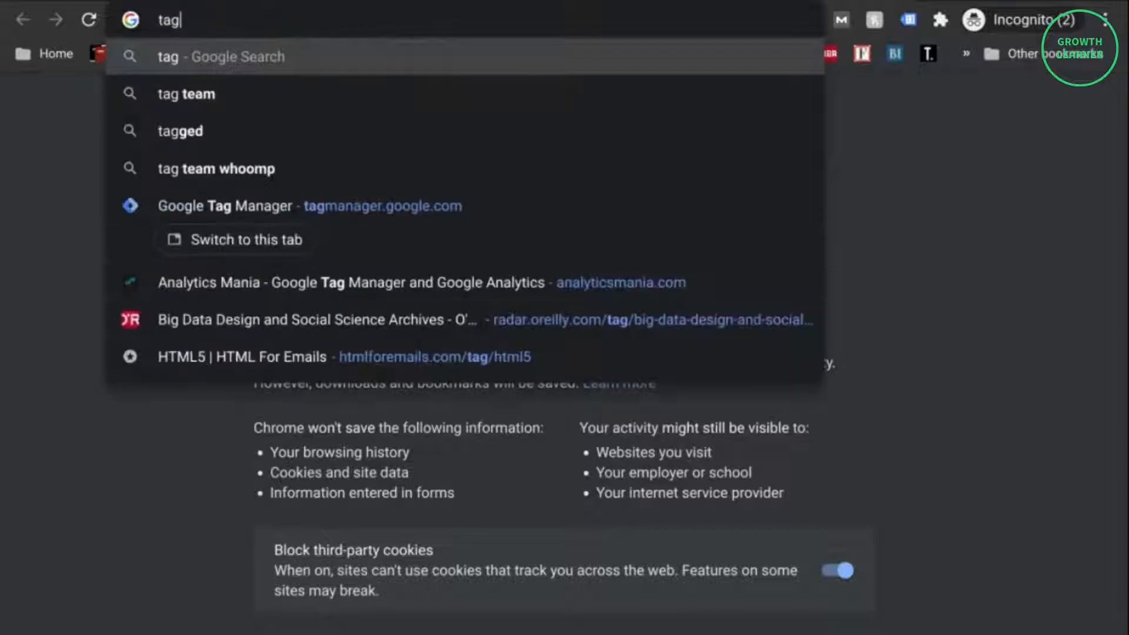
pyautogui.write('m')
pyautogui.press('Return')
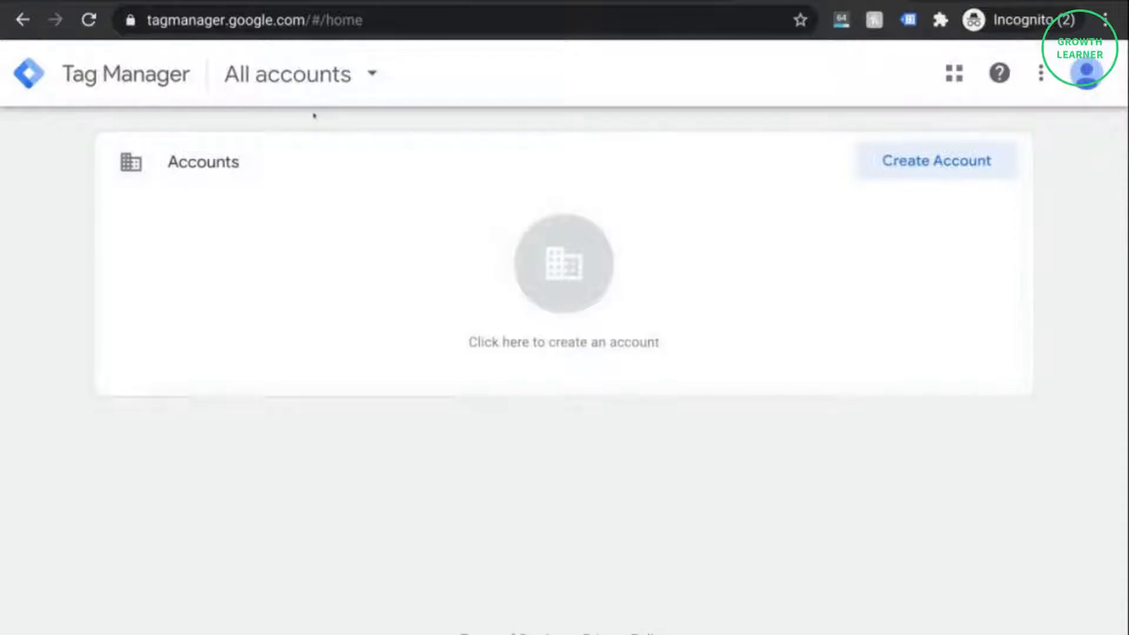
# - Start a new Tag Manager account and name it "Digital Learning Sandbox"
pyautogui.click(909, 165)
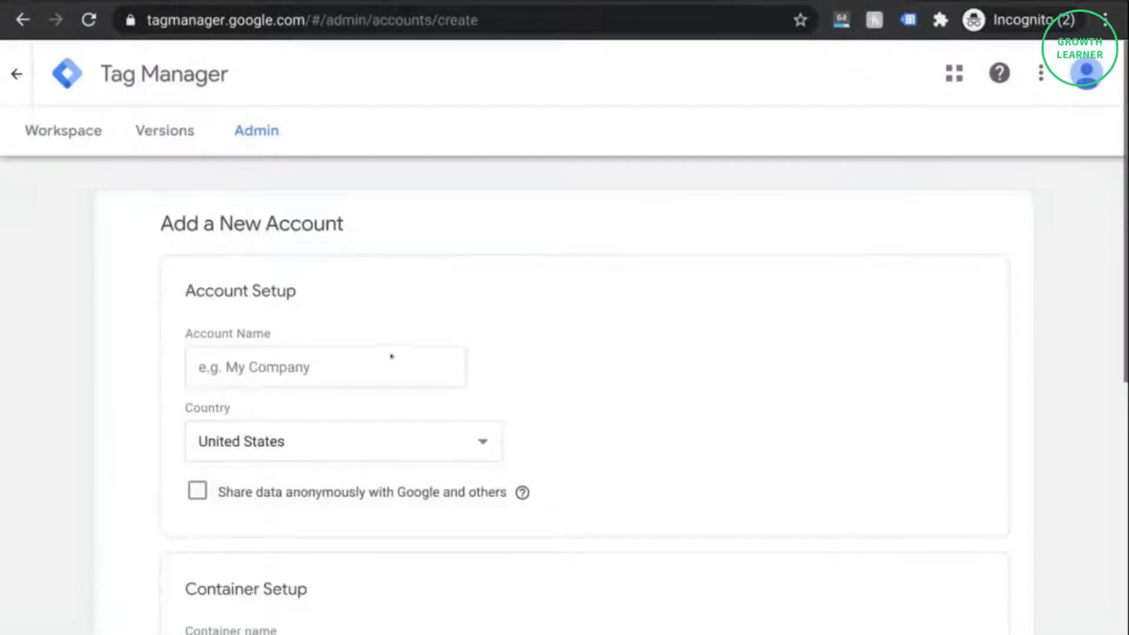
pyautogui.click(367, 360)
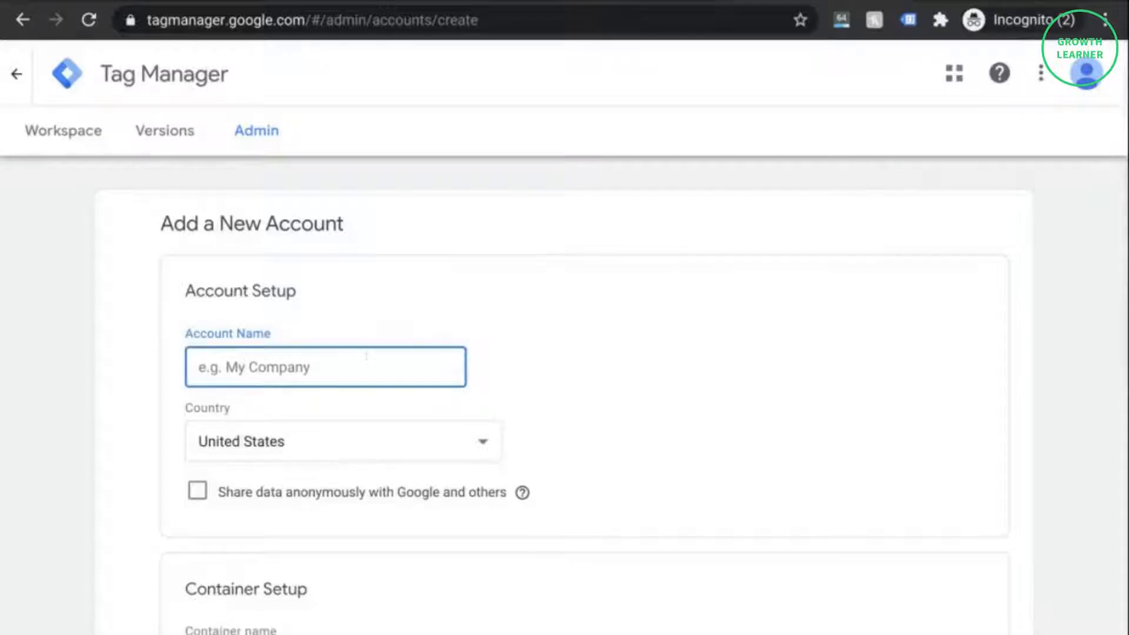
pyautogui.write('Digital Learning Sandbox')
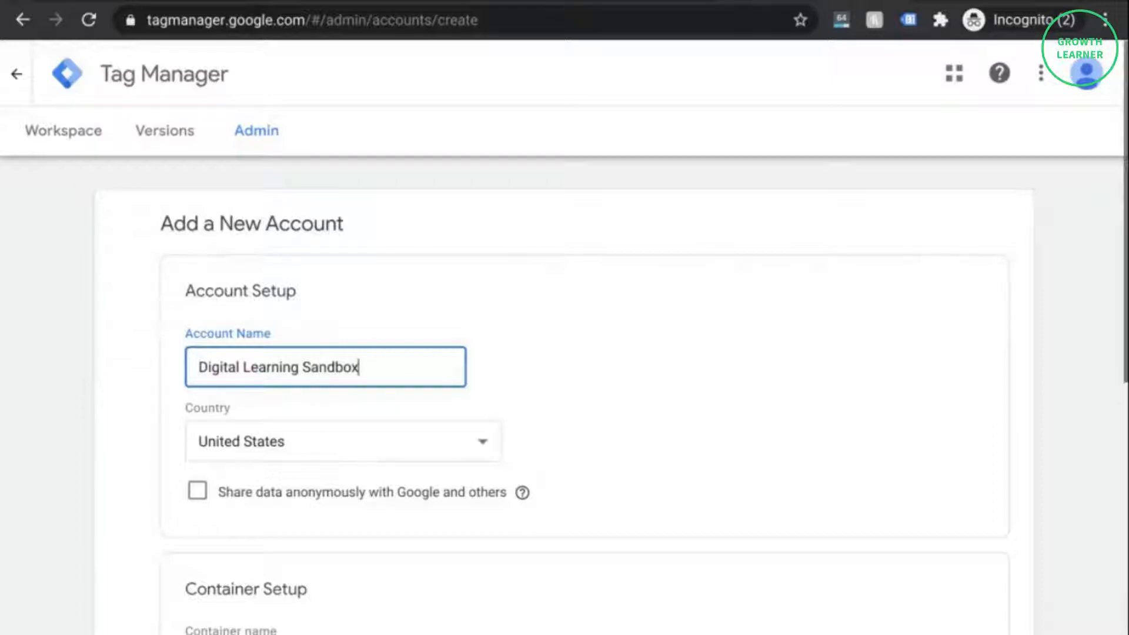
# - Name the container "Digital Sandbox Website" and choose Web as its target platform
pyautogui.scroll(-3, 360, 423)
pyautogui.click(318, 509)
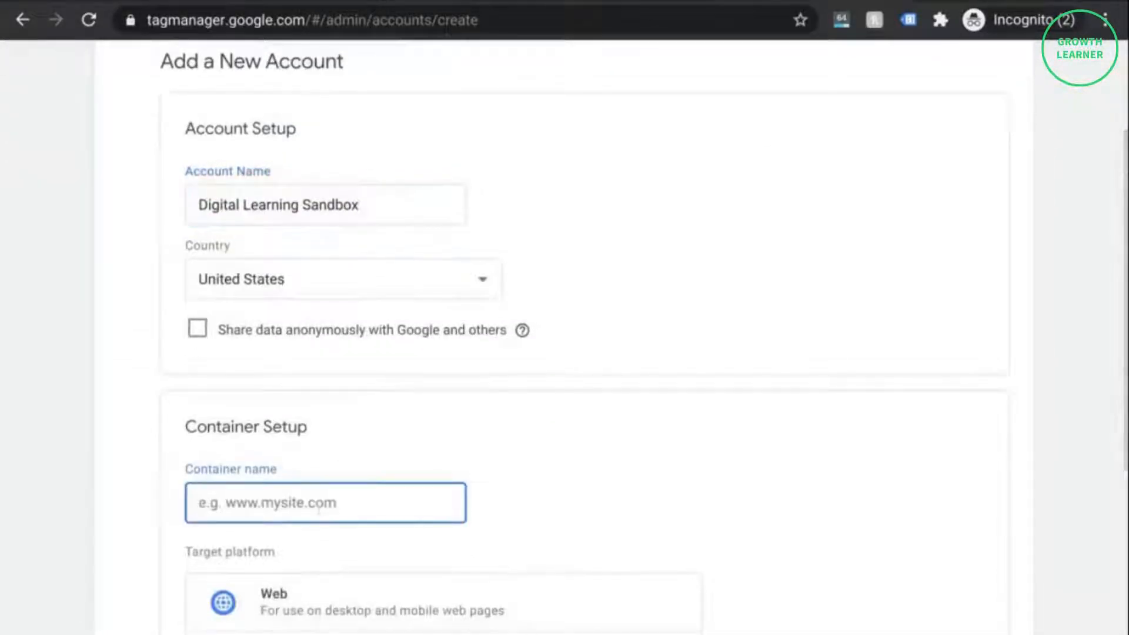
pyautogui.write('Digita')
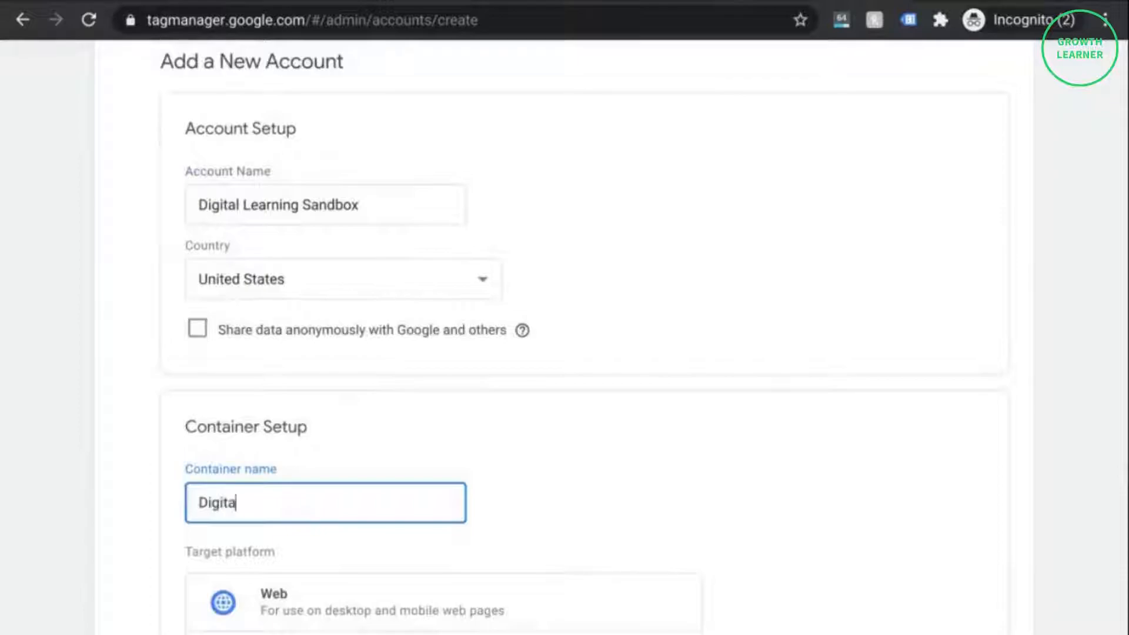
pyautogui.write('l Sandbox Website')
pyautogui.scroll(-2, 365, 461)
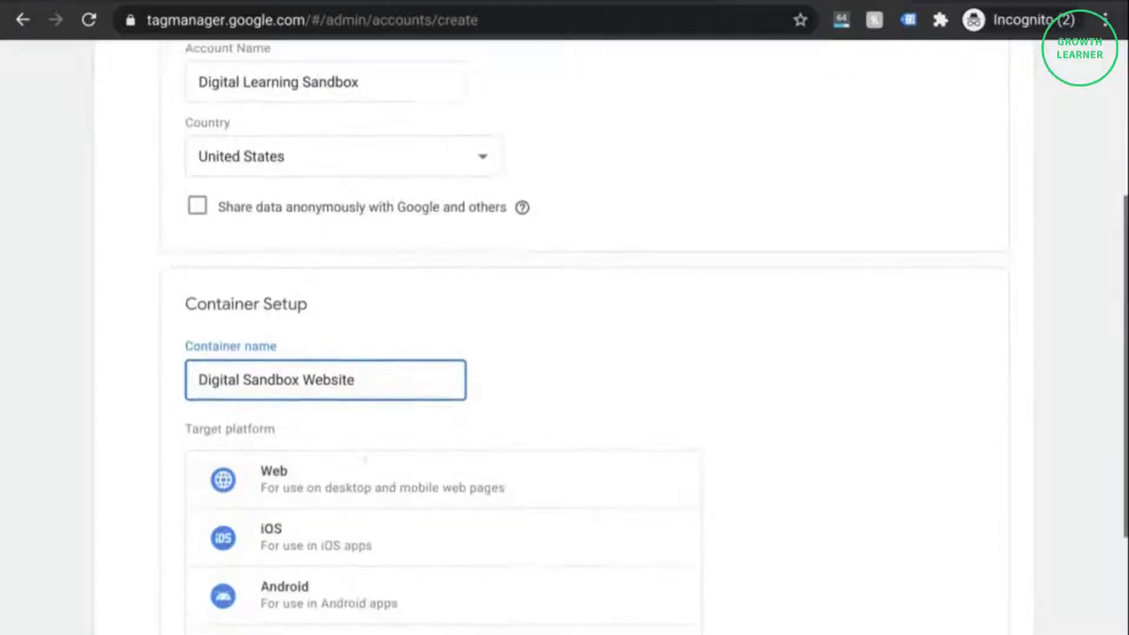
pyautogui.click(368, 438)
pyautogui.scroll(-3, 369, 435)
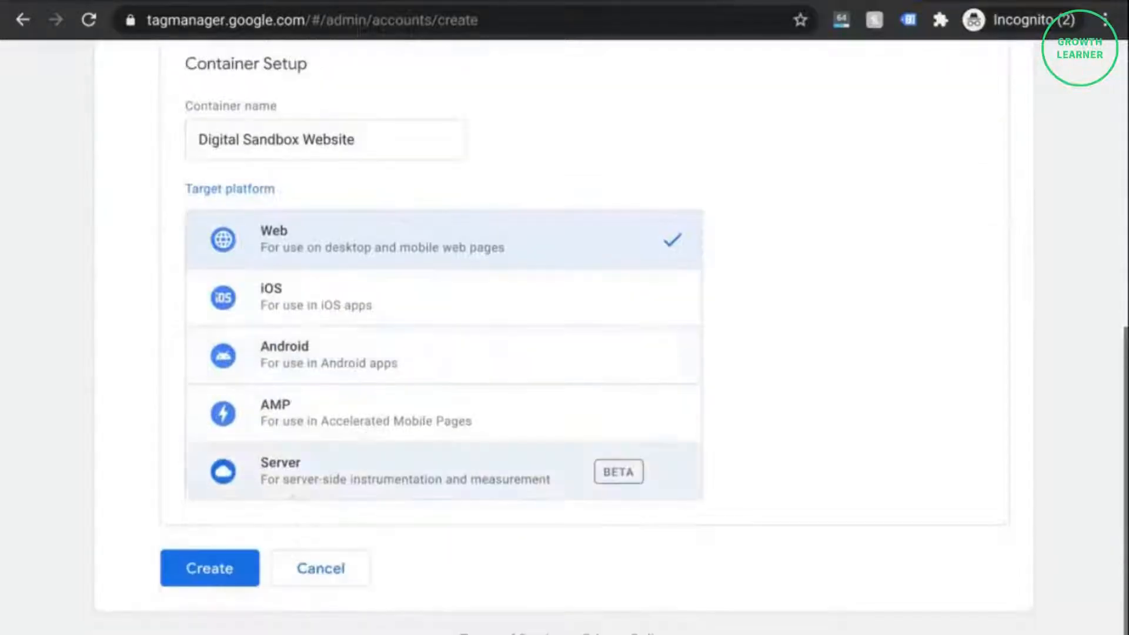
# - Create the Tag Manager account and container, accepting the Terms of Service Agreement and the additional GDPR data processing terms
pyautogui.click(210, 568)
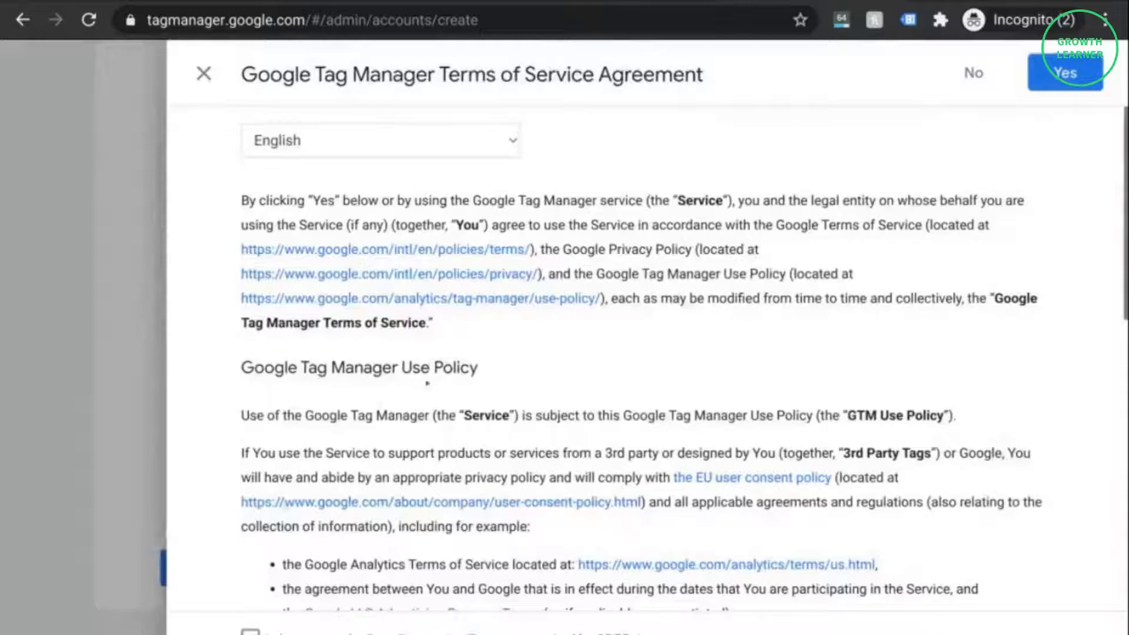
pyautogui.scroll(-12, 427, 383)
pyautogui.click(250, 633)
pyautogui.click(1058, 80)
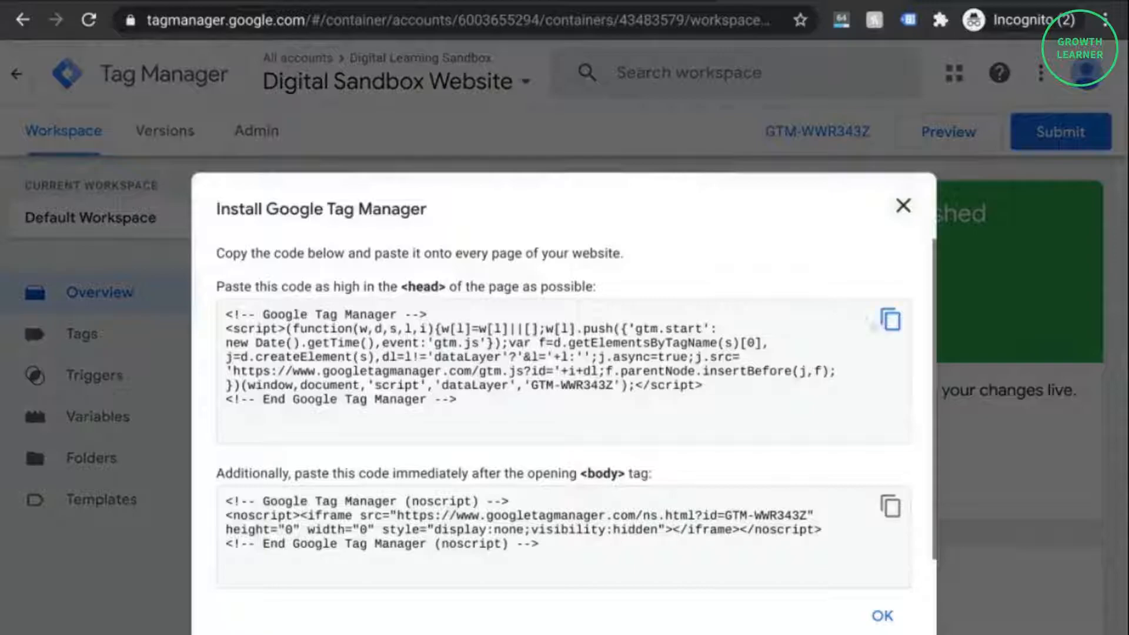
# - Replace the Global site tag code in the head section of the Blogger theme HTML with the Google Tag Manager head snippet
pyautogui.click(891, 321)
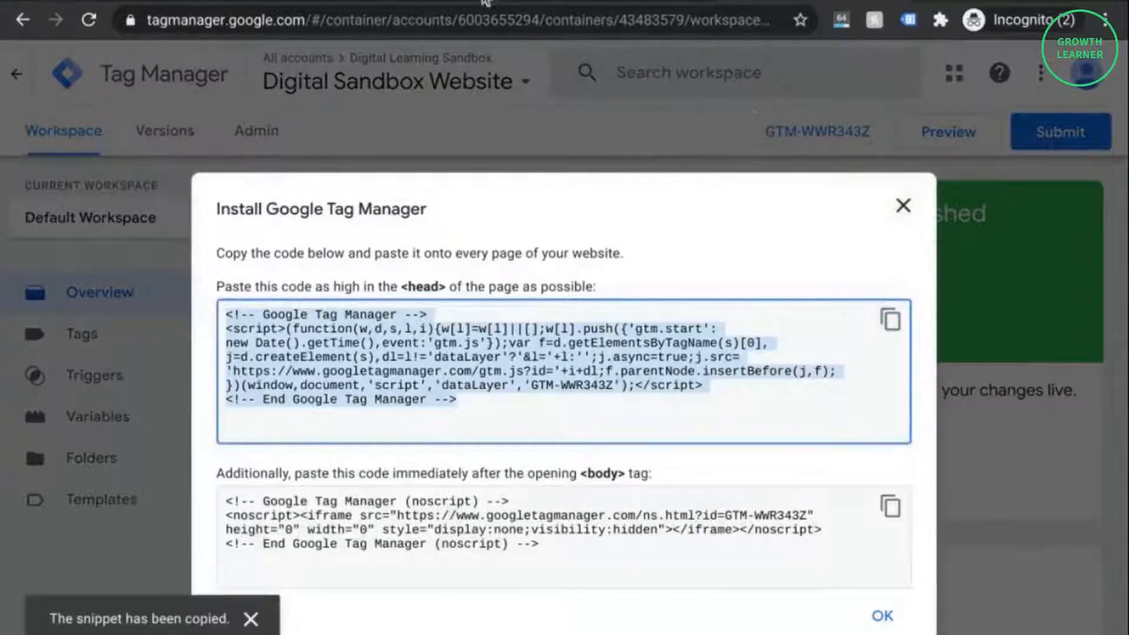
pyautogui.click(587, 2)
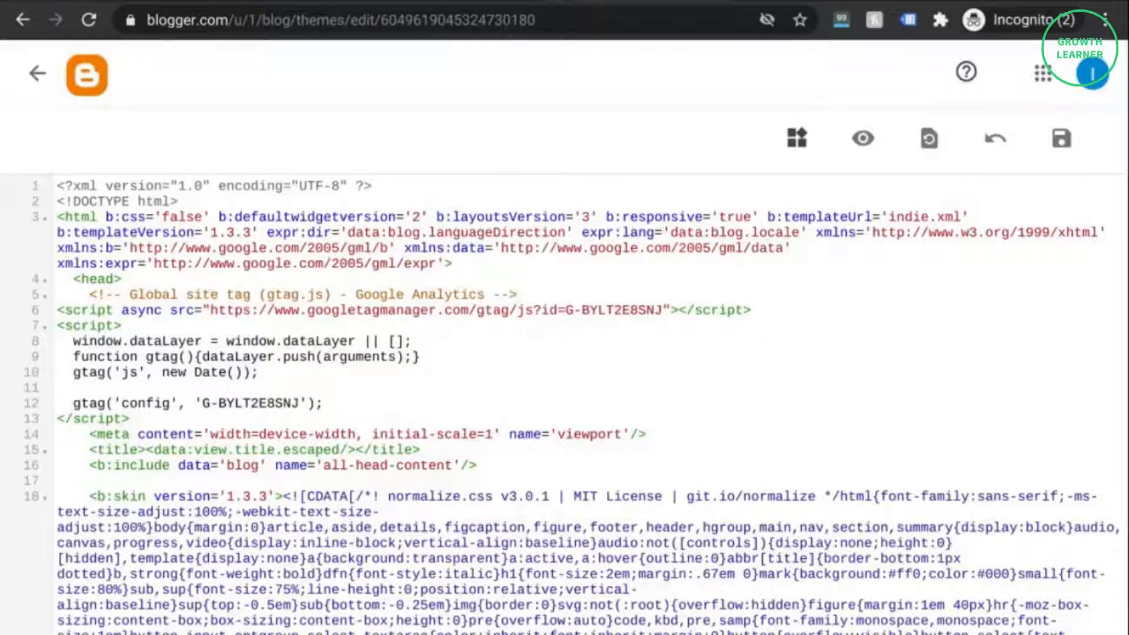
pyautogui.moveTo(211, 416); pyautogui.dragTo(42, 296)
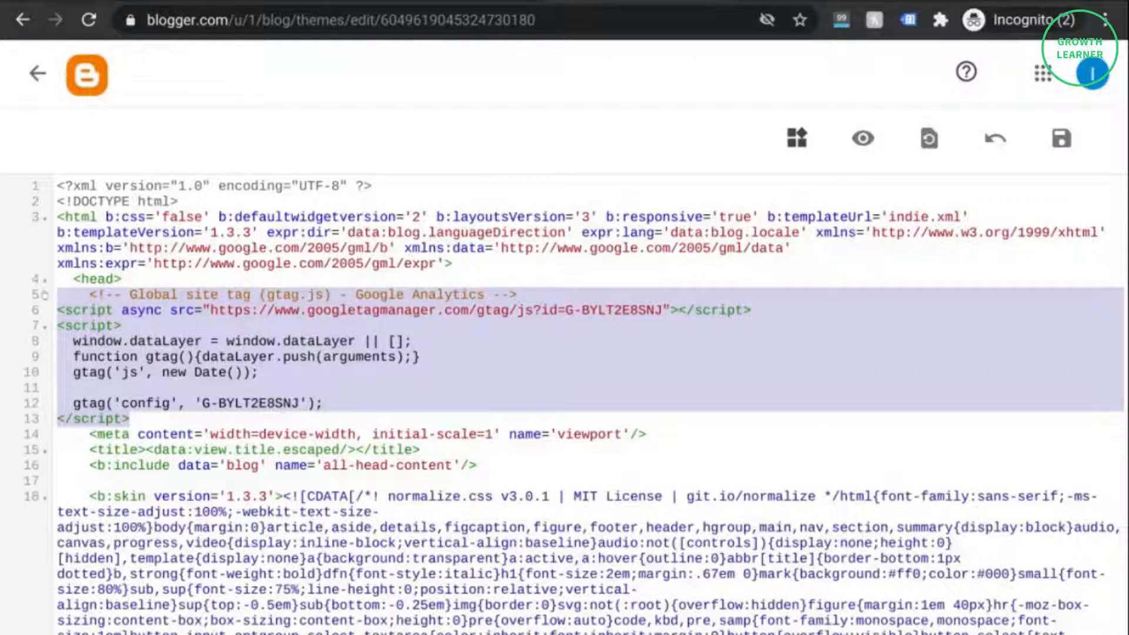
pyautogui.press('Tab')
pyautogui.press('BackSpace')
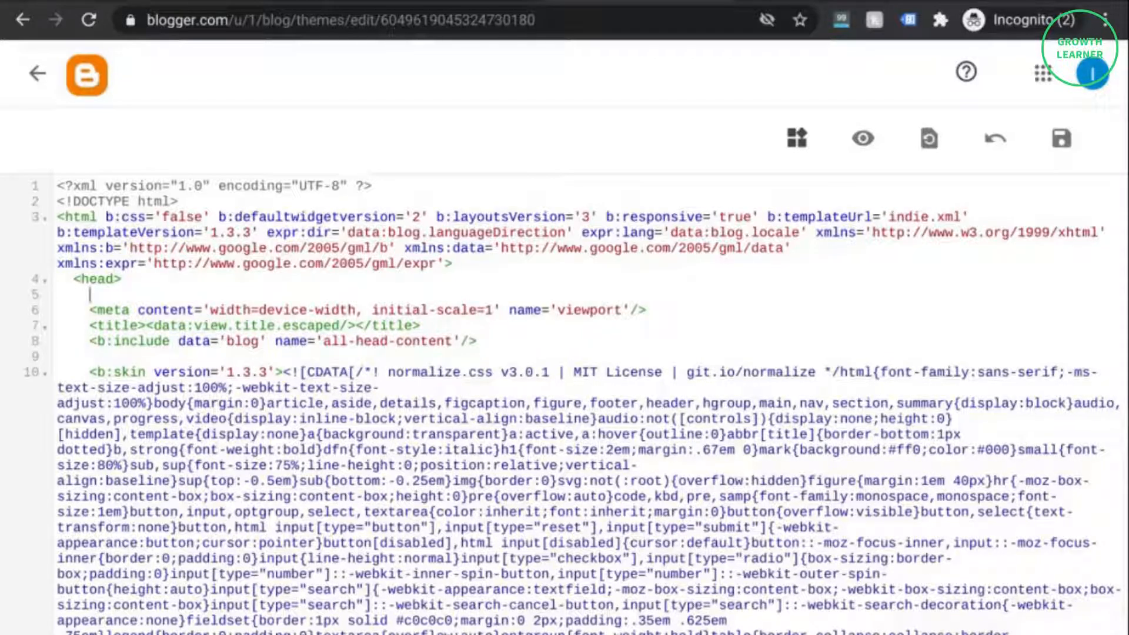
pyautogui.hotkey('ctrl', 'v')
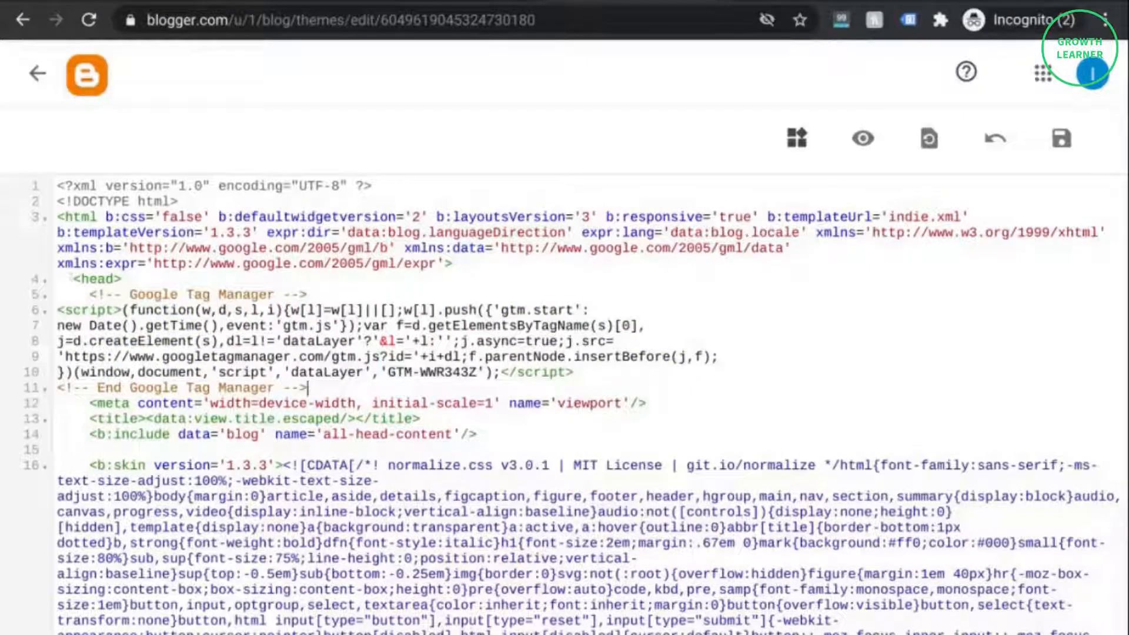
# - Copy the Google Tag Manager noscript snippet and paste it right after the opening body tag in the Blogger theme HTML
pyautogui.click(790, 1)
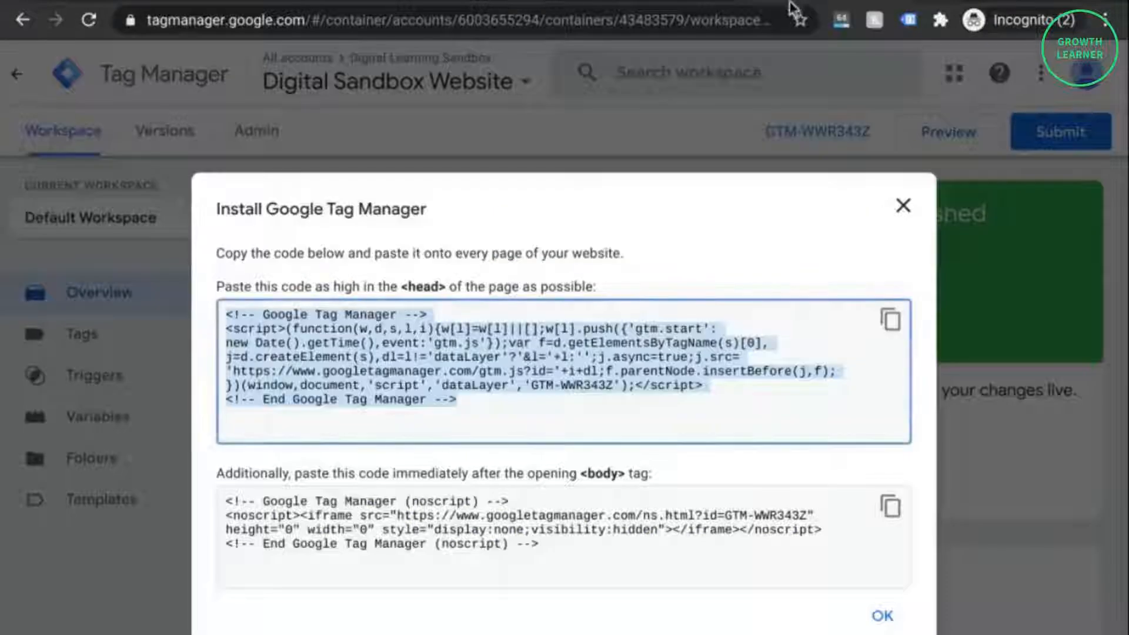
pyautogui.click(888, 507)
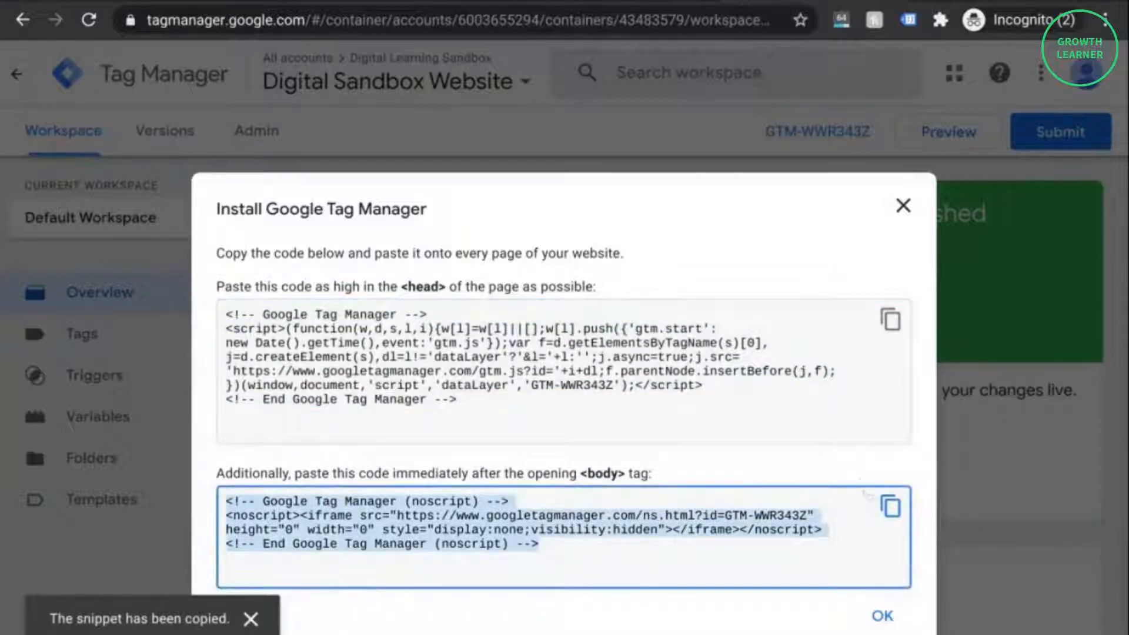
pyautogui.click(632, 3)
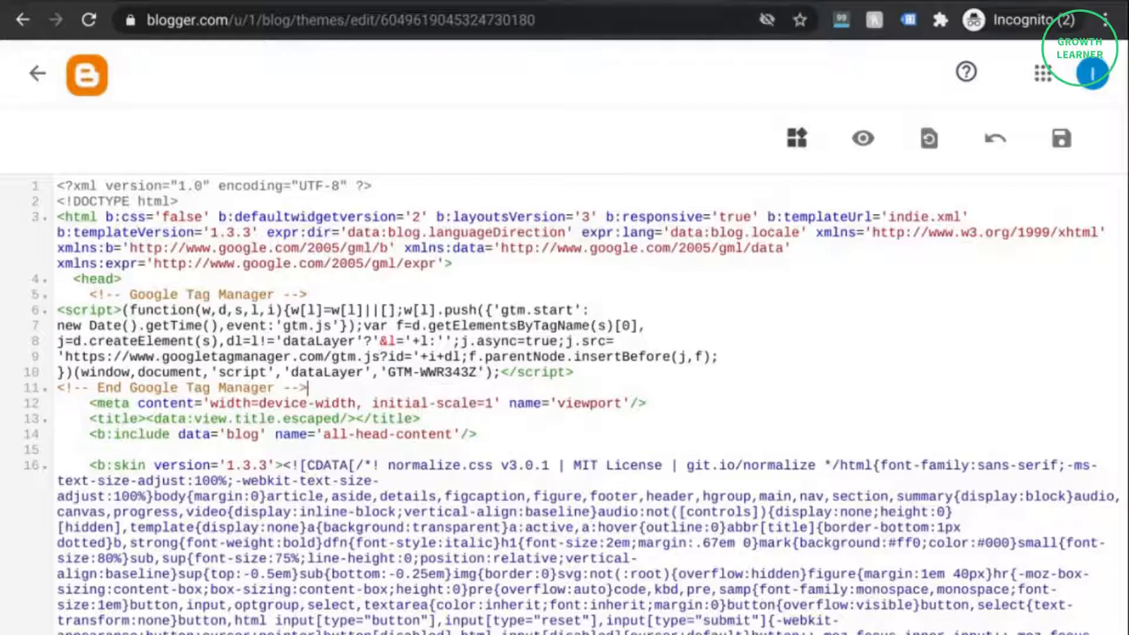
pyautogui.hotkey('ctrl', 'f')
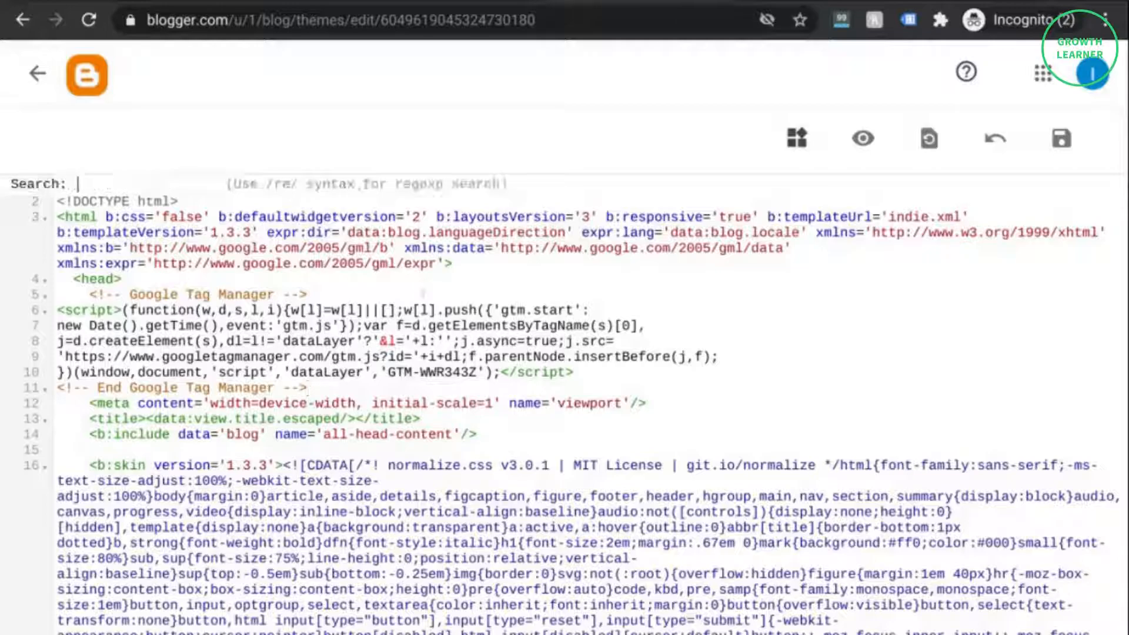
pyautogui.write('<body')
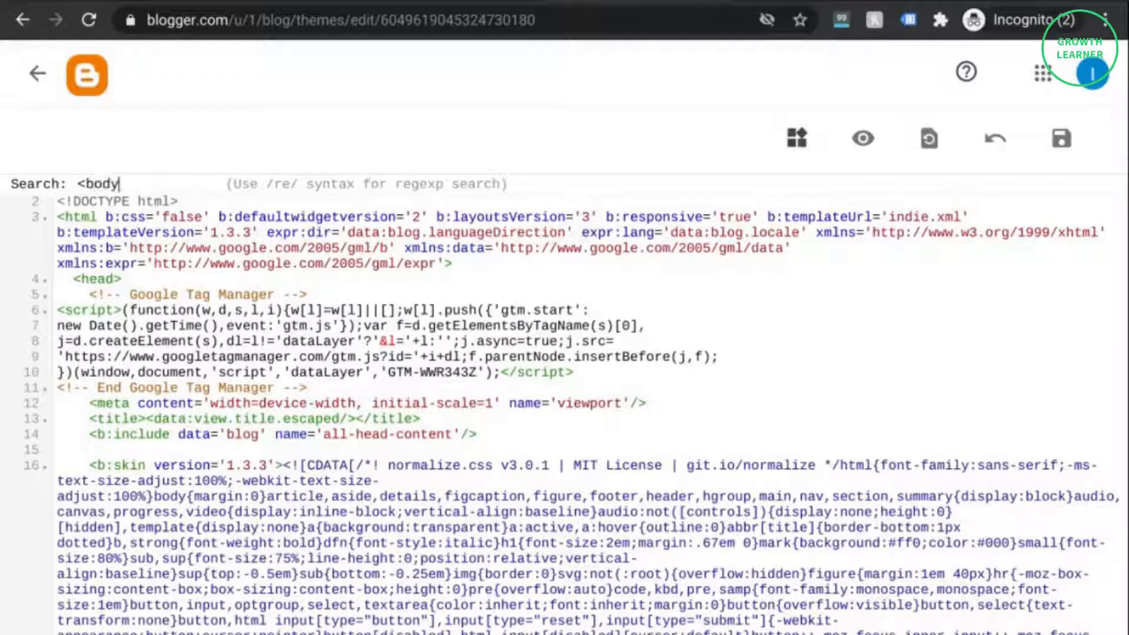
pyautogui.write('>')
pyautogui.press('Return')
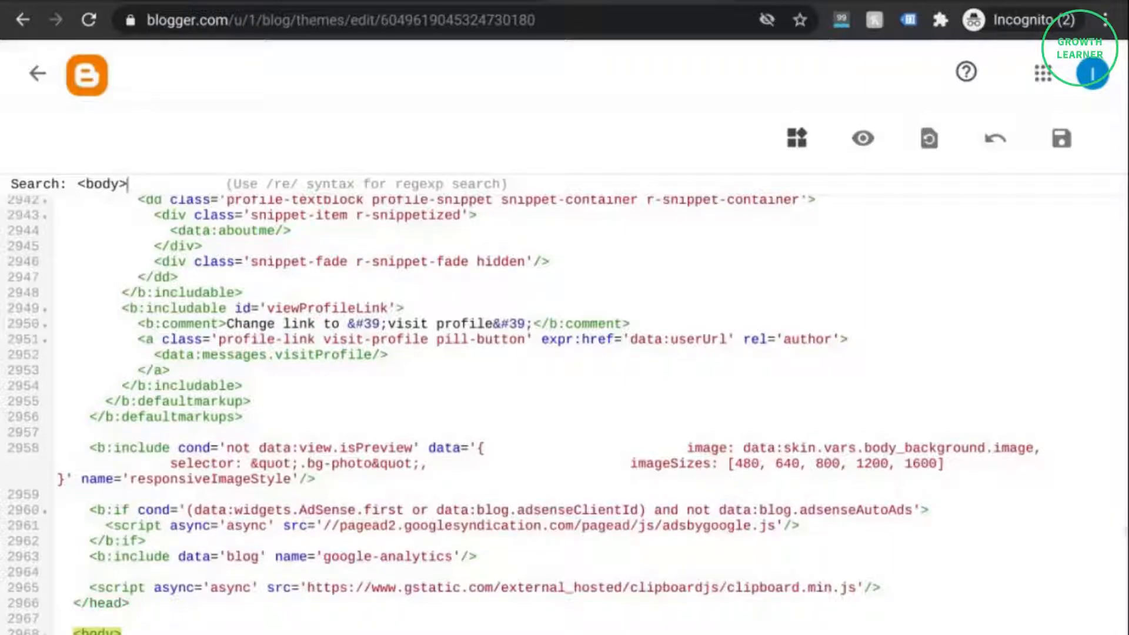
pyautogui.press('Escape')
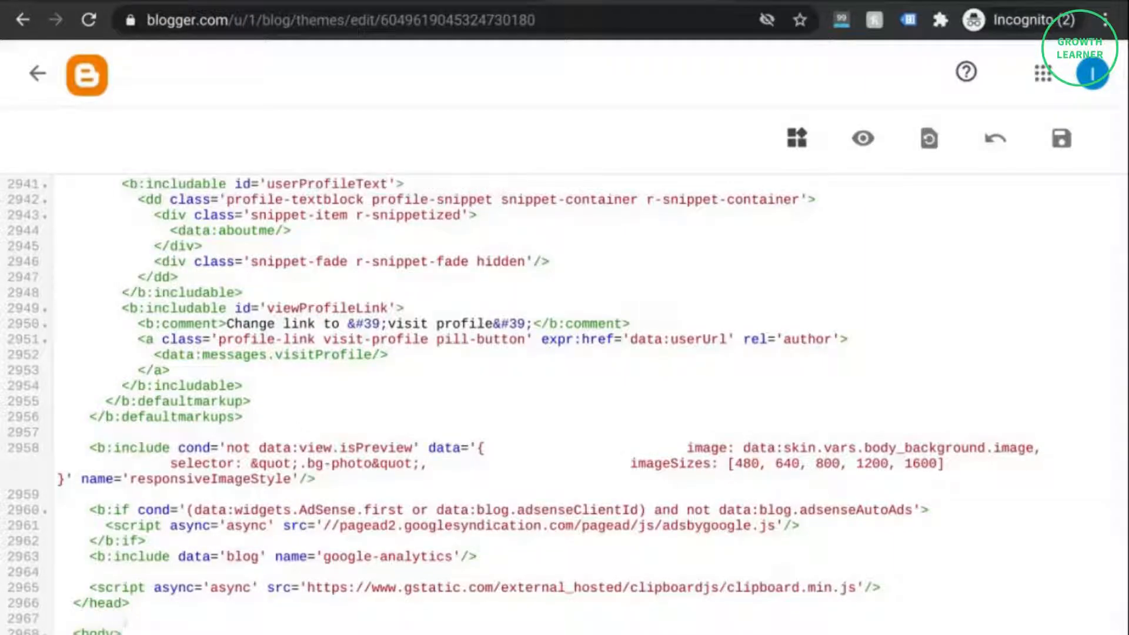
pyautogui.scroll(-5, 564, 406)
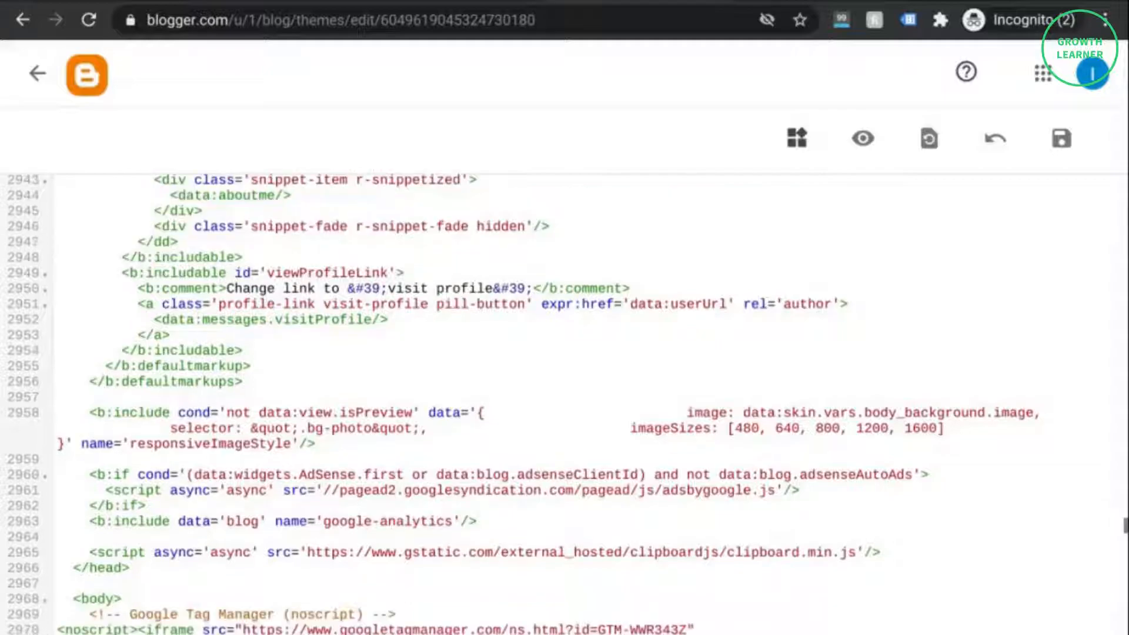
pyautogui.scroll(-1, 565, 405)
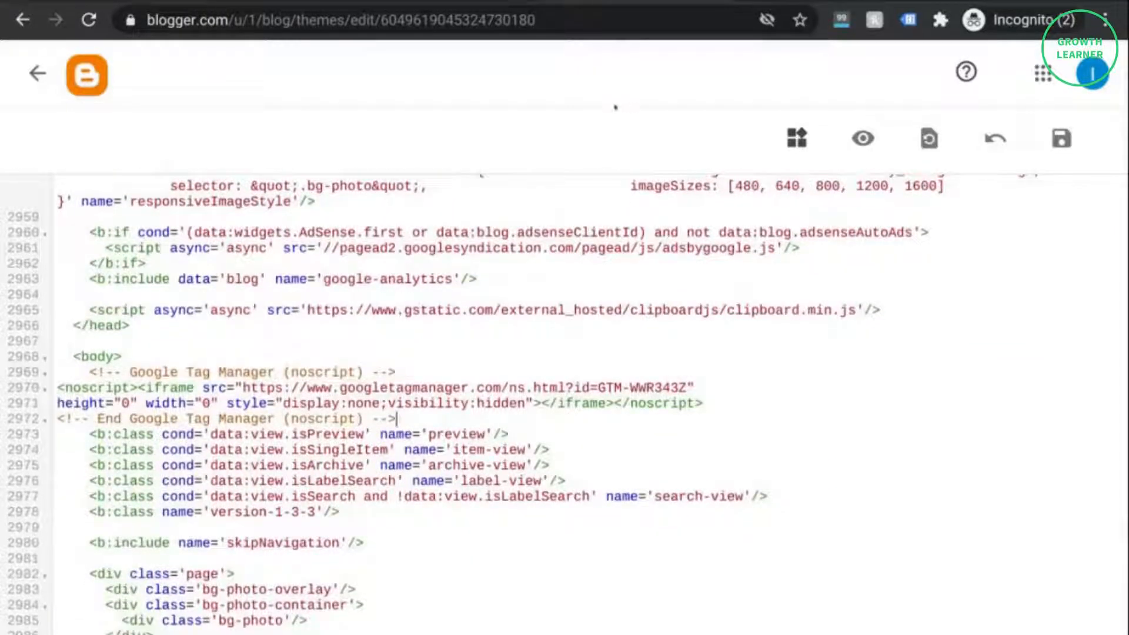
# - Return to Tag Manager, dismiss the installation instructions, and add a new tag of type Google Analytics: GA4 Configuration
pyautogui.click(783, 1)
pyautogui.click(901, 204)
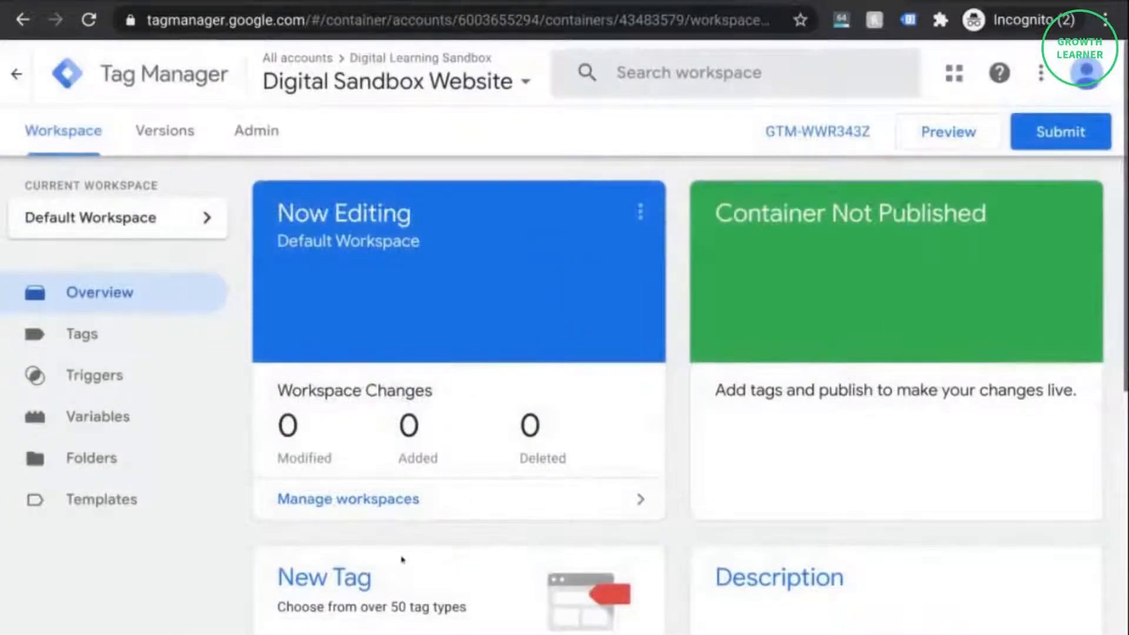
pyautogui.scroll(-2, 400, 559)
pyautogui.click(331, 597)
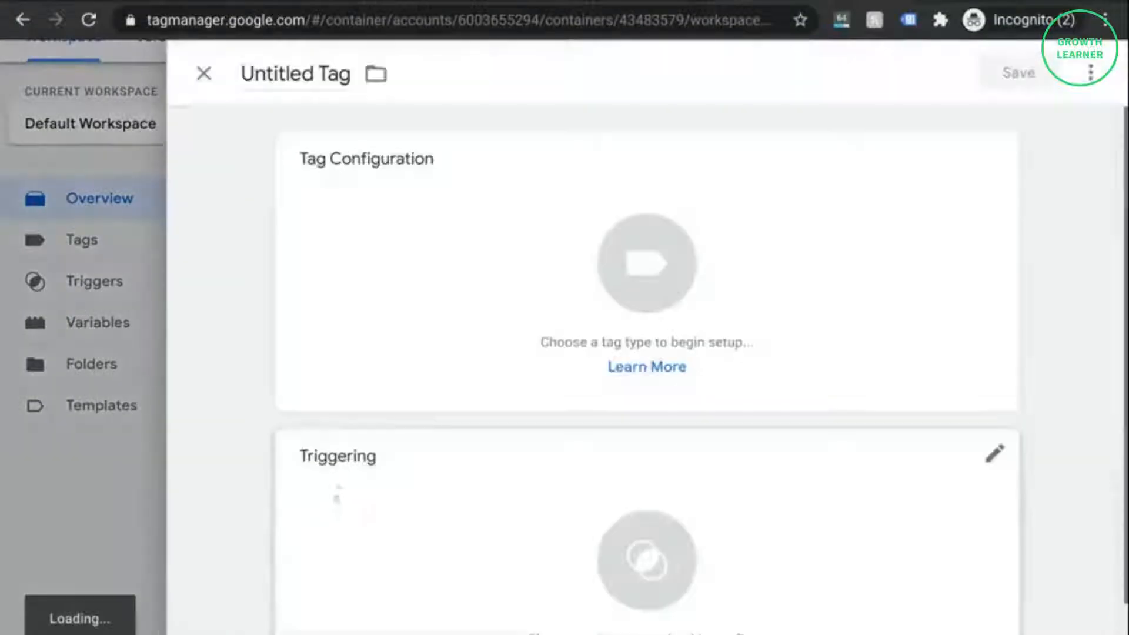
pyautogui.click(613, 245)
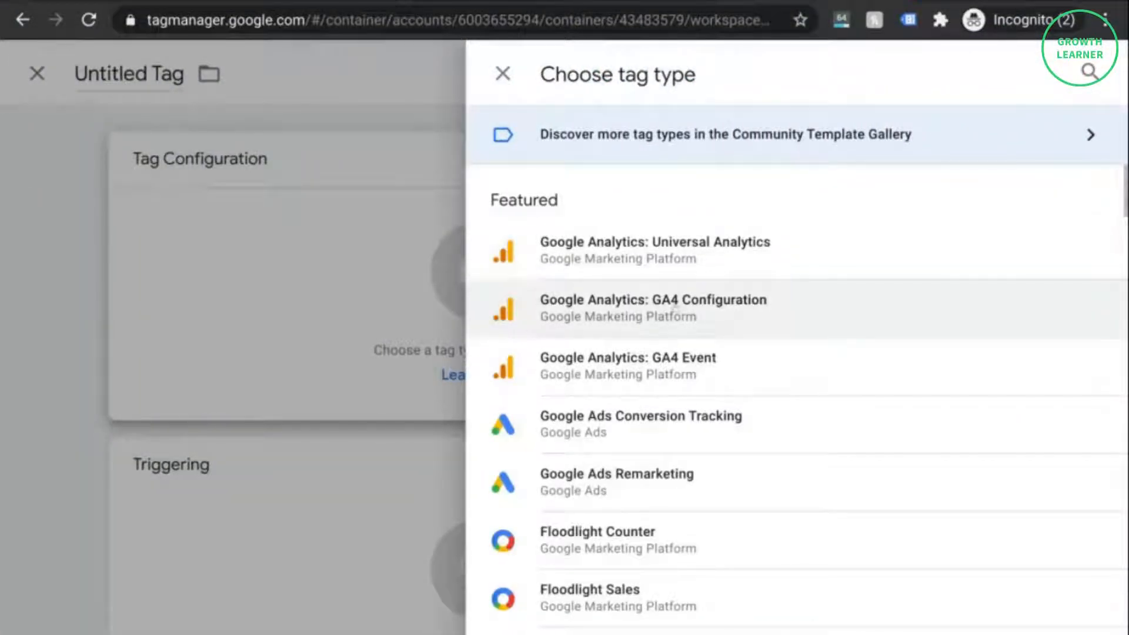
pyautogui.click(675, 308)
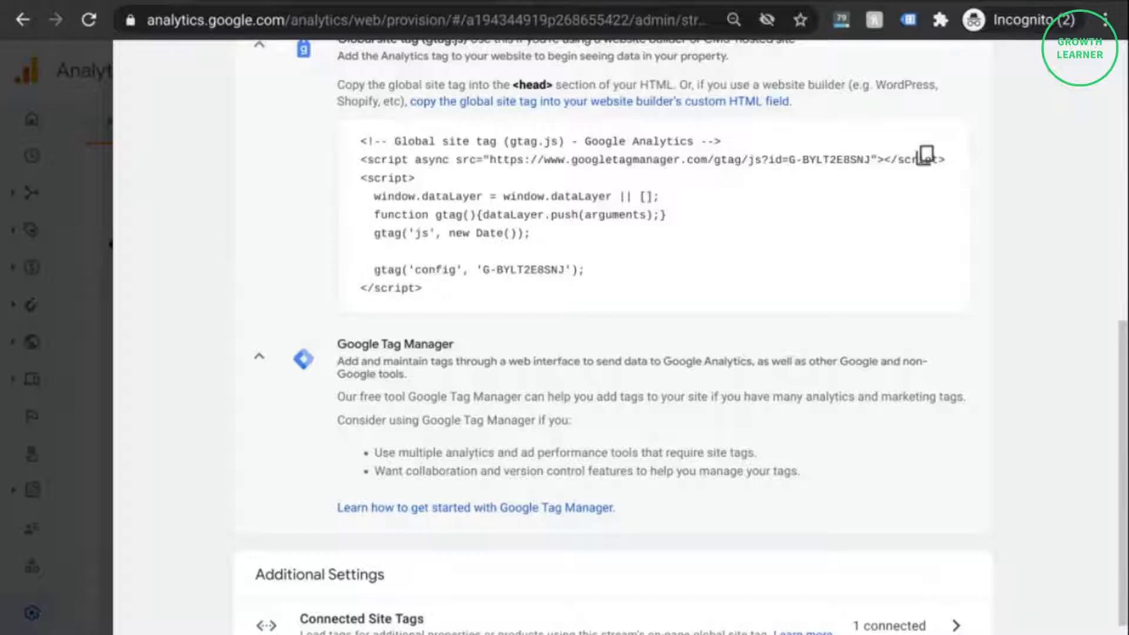
# - In Google Analytics, copy the Measurement ID from the data stream's existing on-page tag instructions for Google Tag Manager
pyautogui.scroll(1, 677, 165)
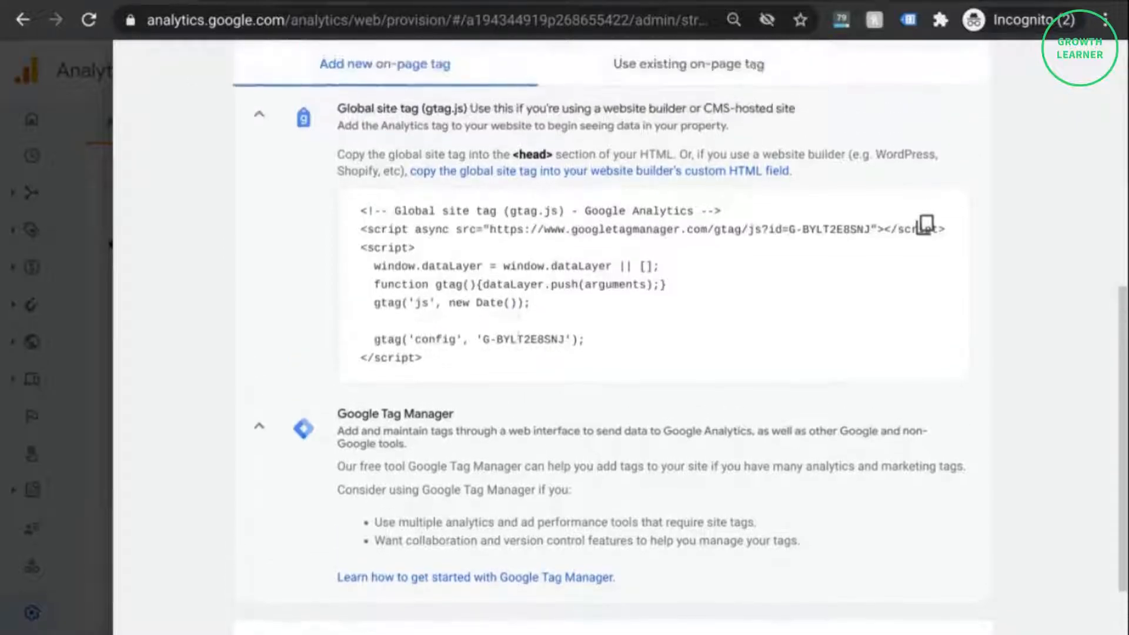
pyautogui.scroll(1, 678, 164)
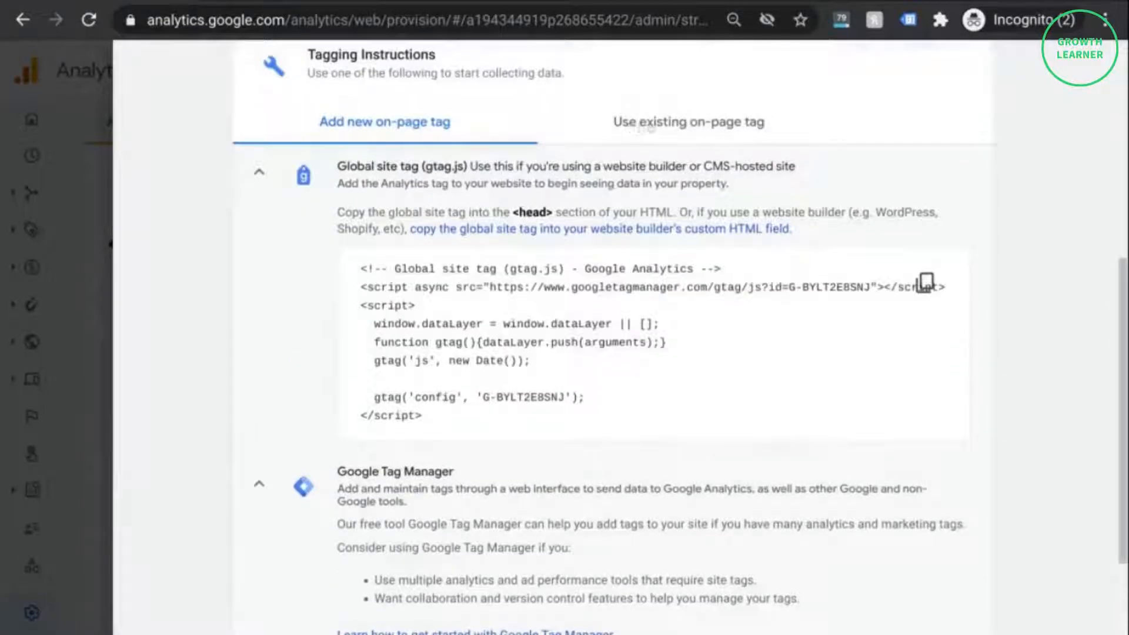
pyautogui.click(651, 127)
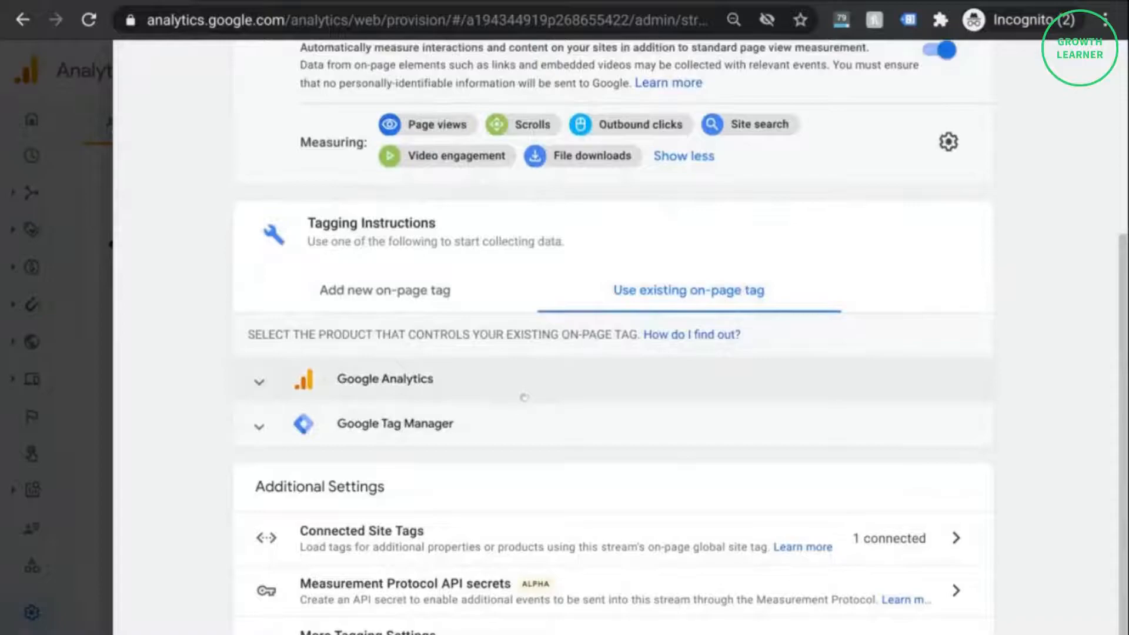
pyautogui.click(501, 423)
pyautogui.scroll(-2, 537, 395)
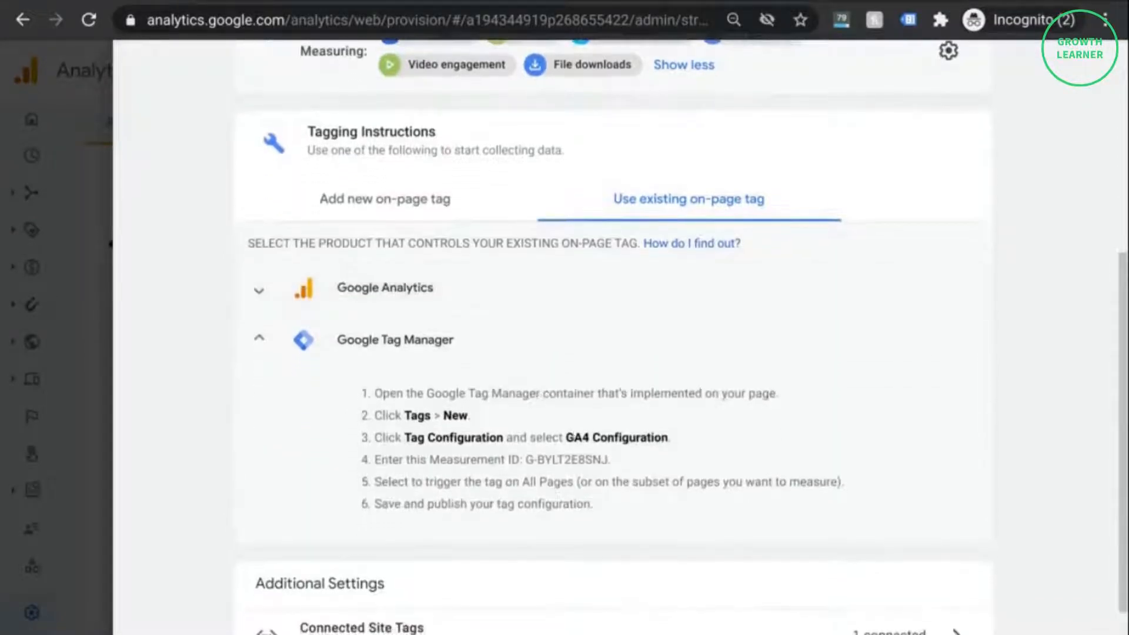
pyautogui.moveTo(525, 459); pyautogui.dragTo(609, 460)
pyautogui.hotkey('ctrl', 'c')
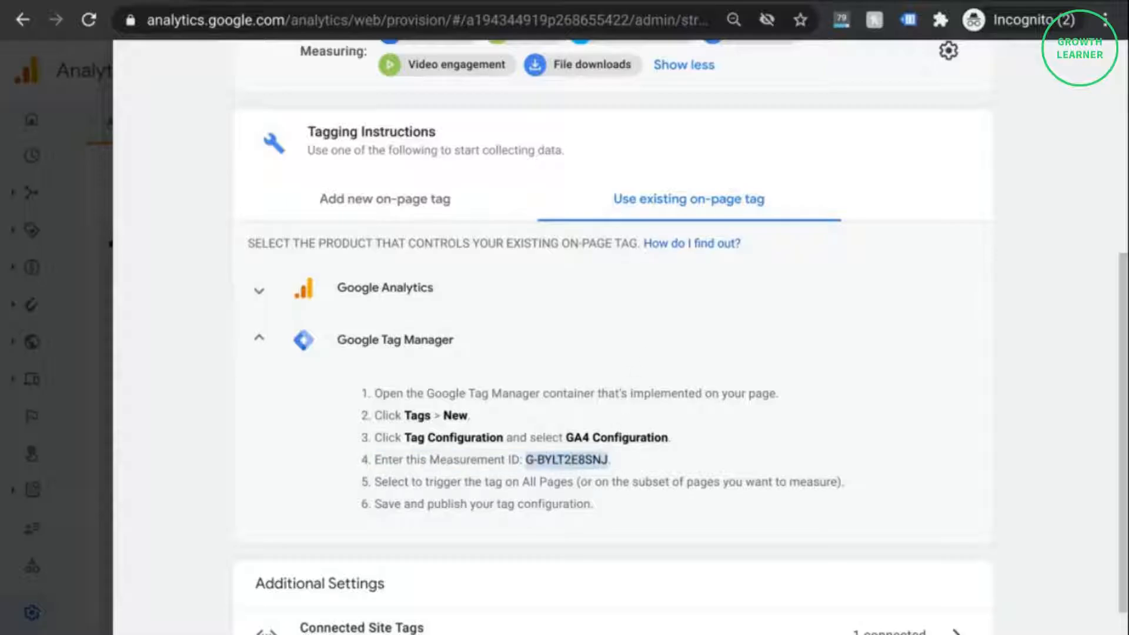
# - Back in Tag Manager, enter G-BYLT2E8SNJ as the Measurement ID of the GA4 Configuration tag
pyautogui.click(871, 2)
pyautogui.click(423, 361)
pyautogui.hotkey('ctrl', 'v')
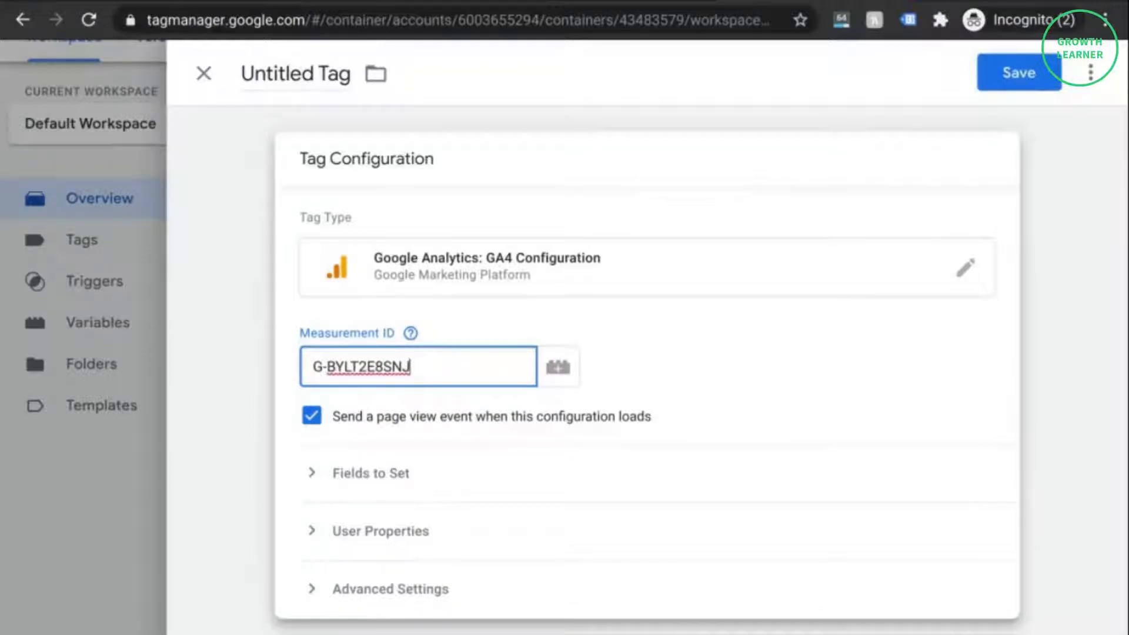
# - Set the tag to fire on the All Pages page view trigger
pyautogui.scroll(-2, 396, 347)
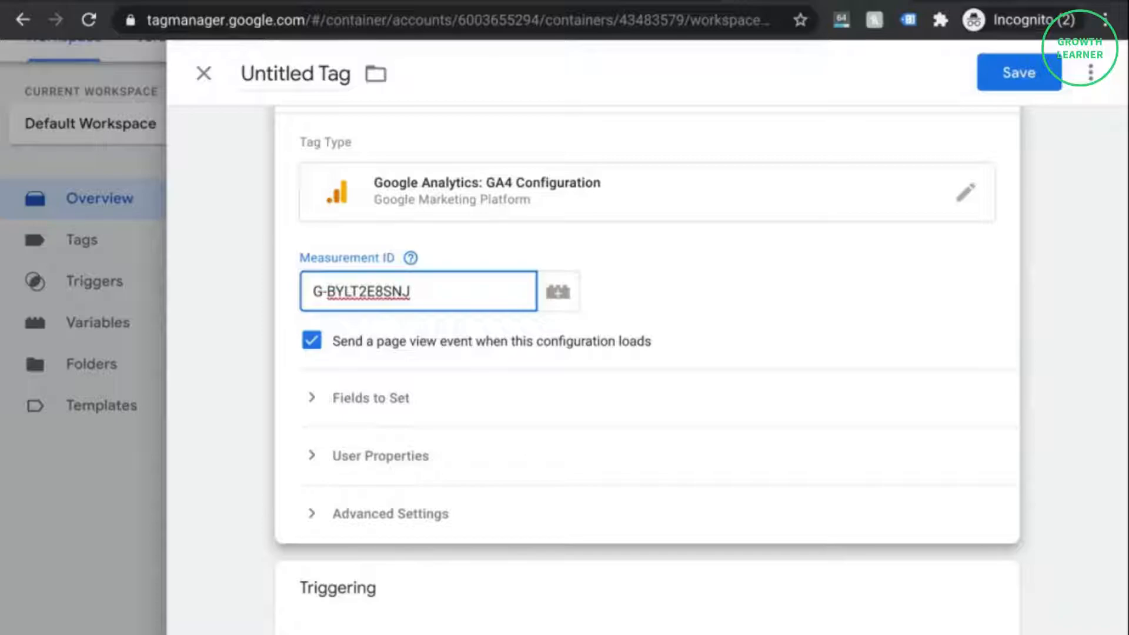
pyautogui.scroll(-3, 562, 333)
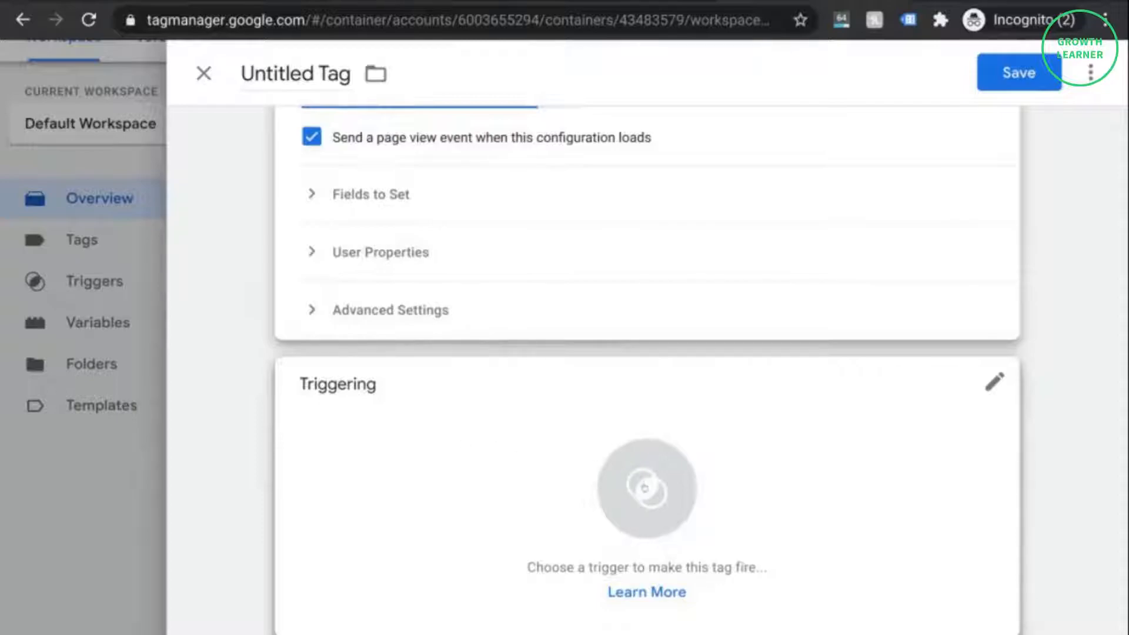
pyautogui.click(630, 488)
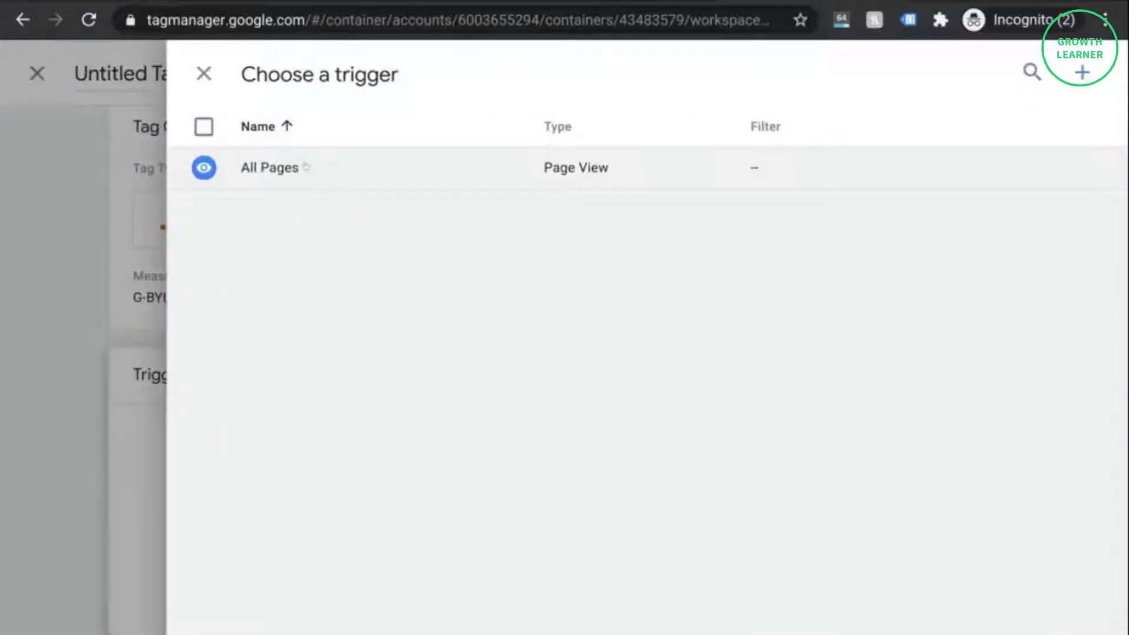
pyautogui.click(269, 167)
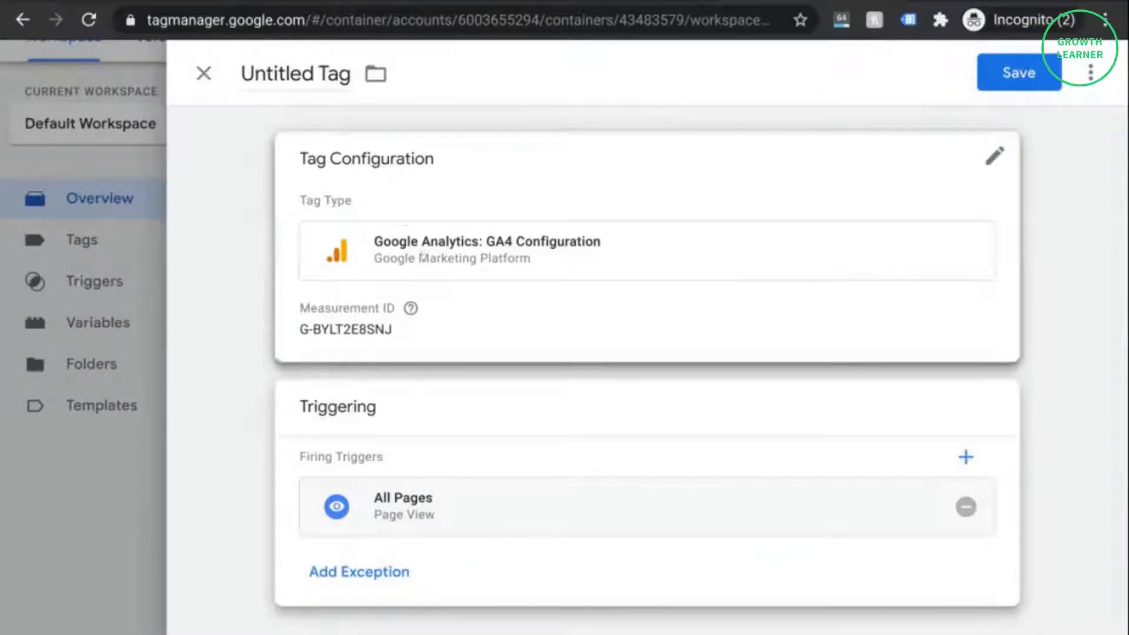
# - Name the tag "GA4 Configuration Tag" and save it
pyautogui.doubleClick(291, 73)
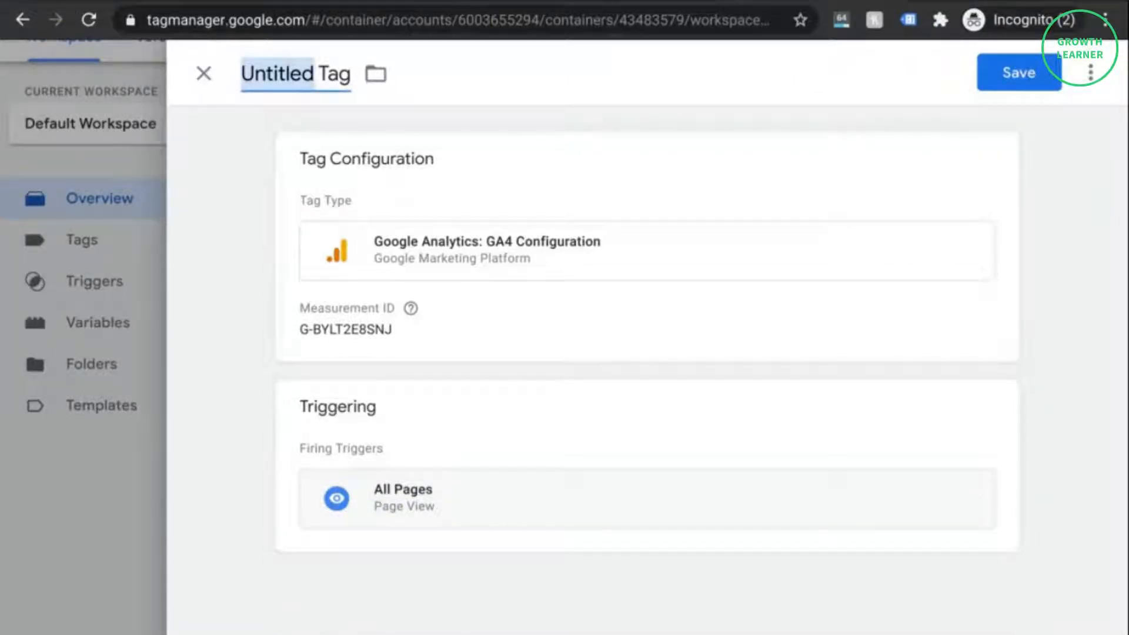
pyautogui.write('GA4 Configuration')
pyautogui.click(1050, 81)
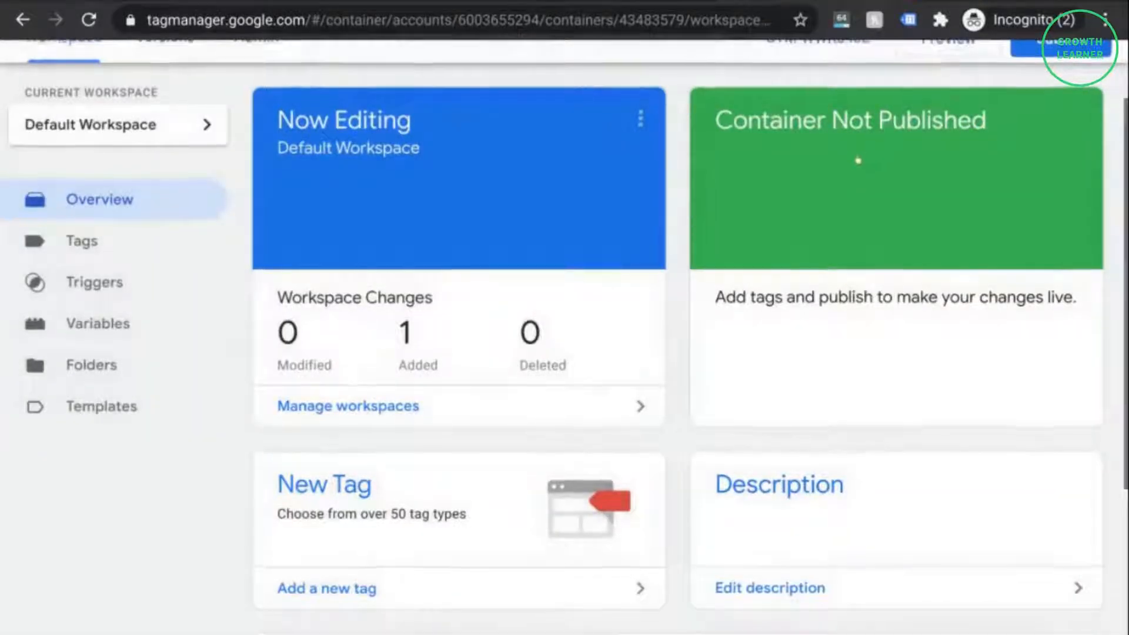
pyautogui.scroll(2, 858, 160)
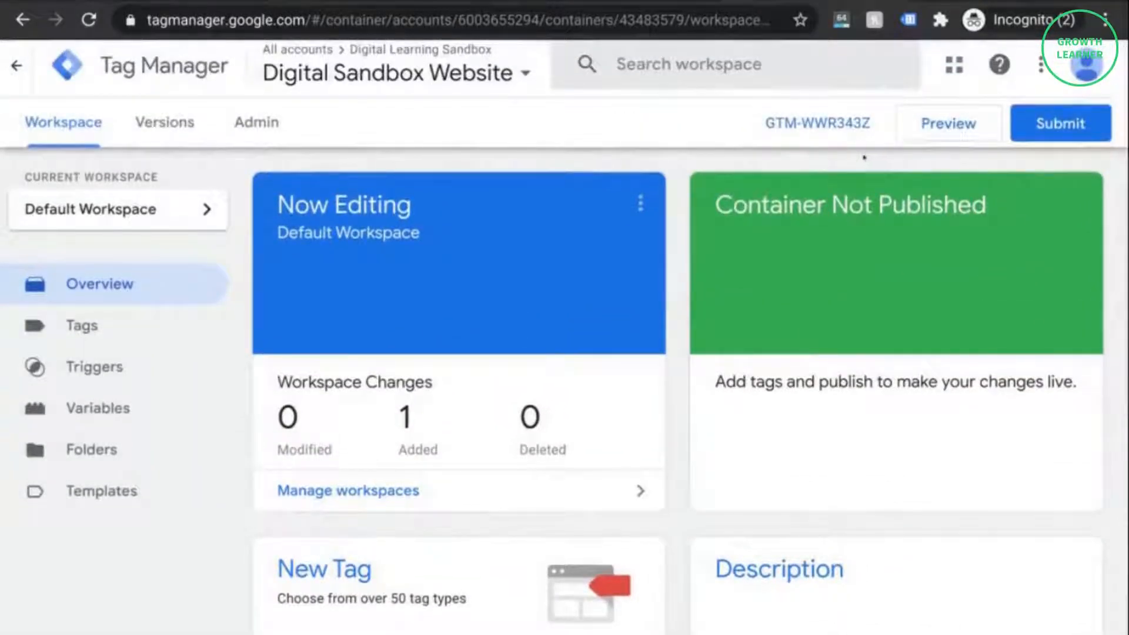
pyautogui.click(941, 131)
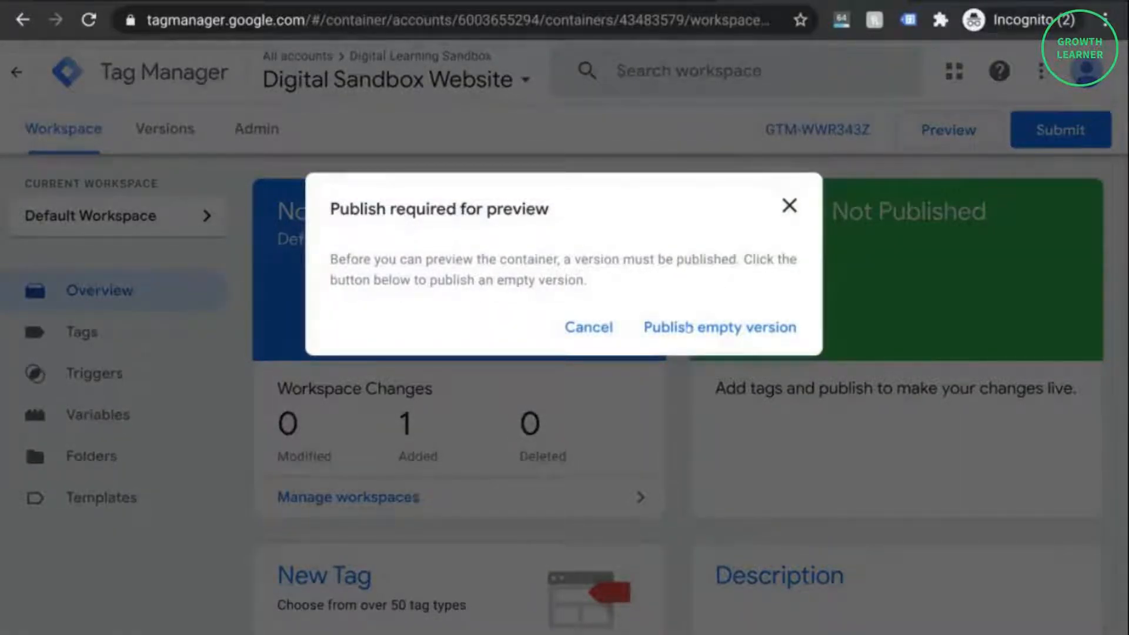
pyautogui.click(689, 327)
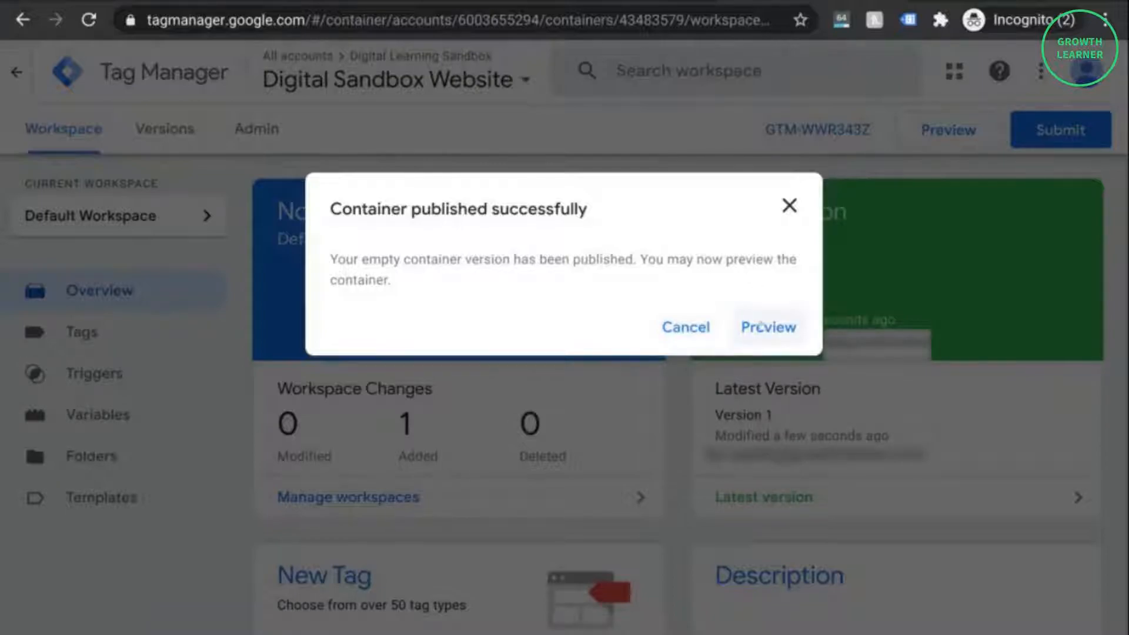
pyautogui.click(759, 325)
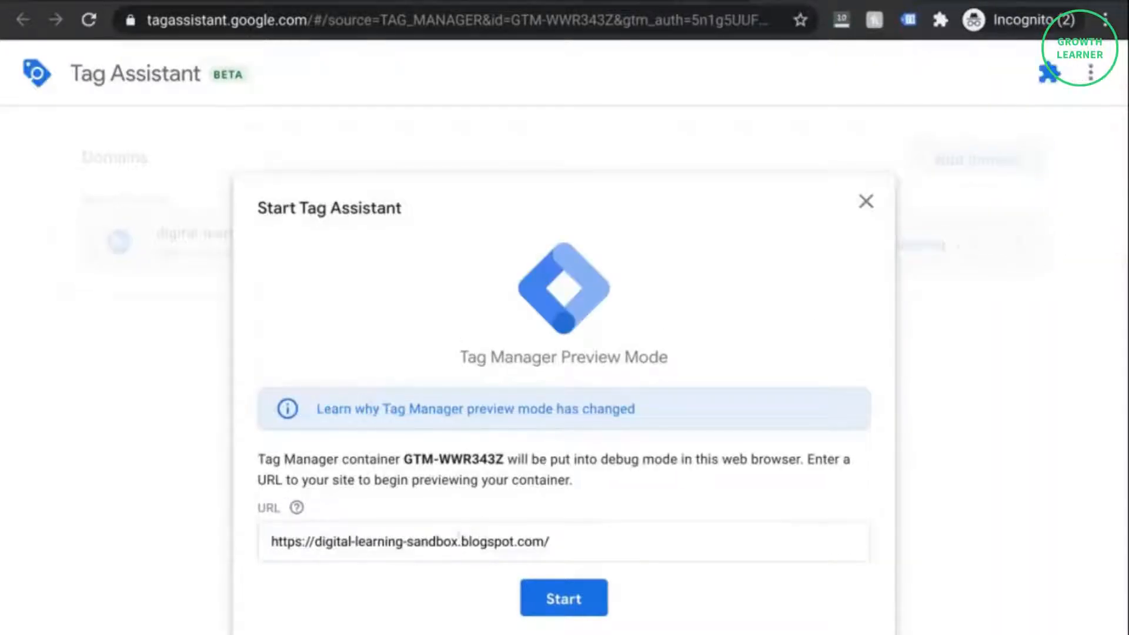
pyautogui.click(555, 598)
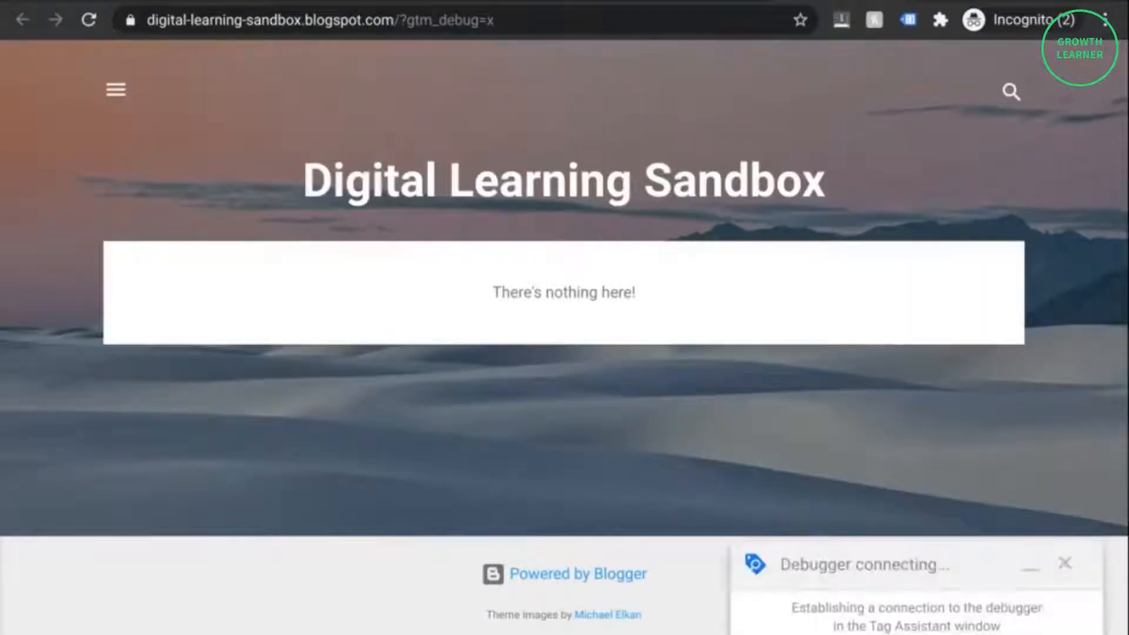
# - Check the gtm_debug URL parameter and debugger status on the blog page, and view the container's tag summary in Tag Assistant
pyautogui.moveTo(400, 20); pyautogui.dragTo(520, 18)
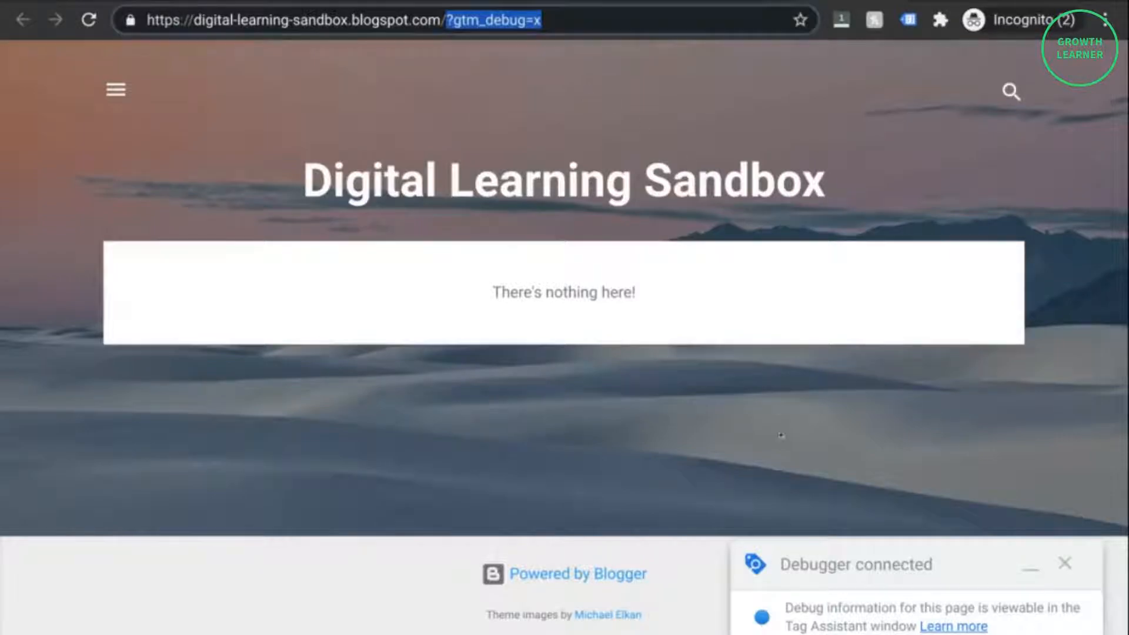
pyautogui.moveTo(780, 565); pyautogui.dragTo(949, 571)
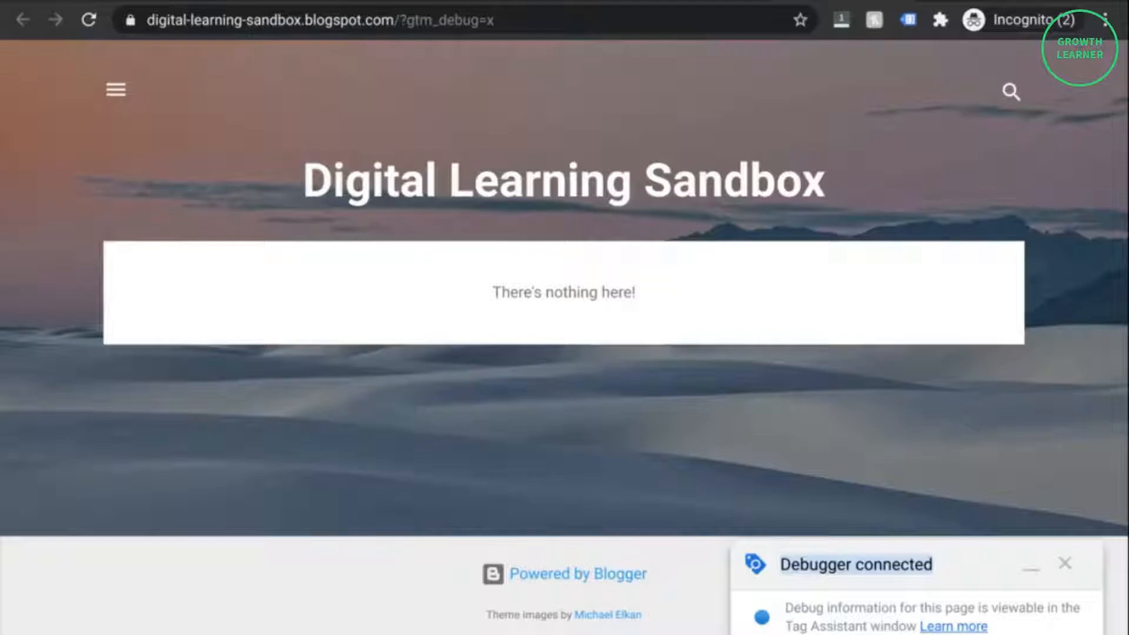
pyautogui.hotkey('ctrl', 'shift', 'Tab')
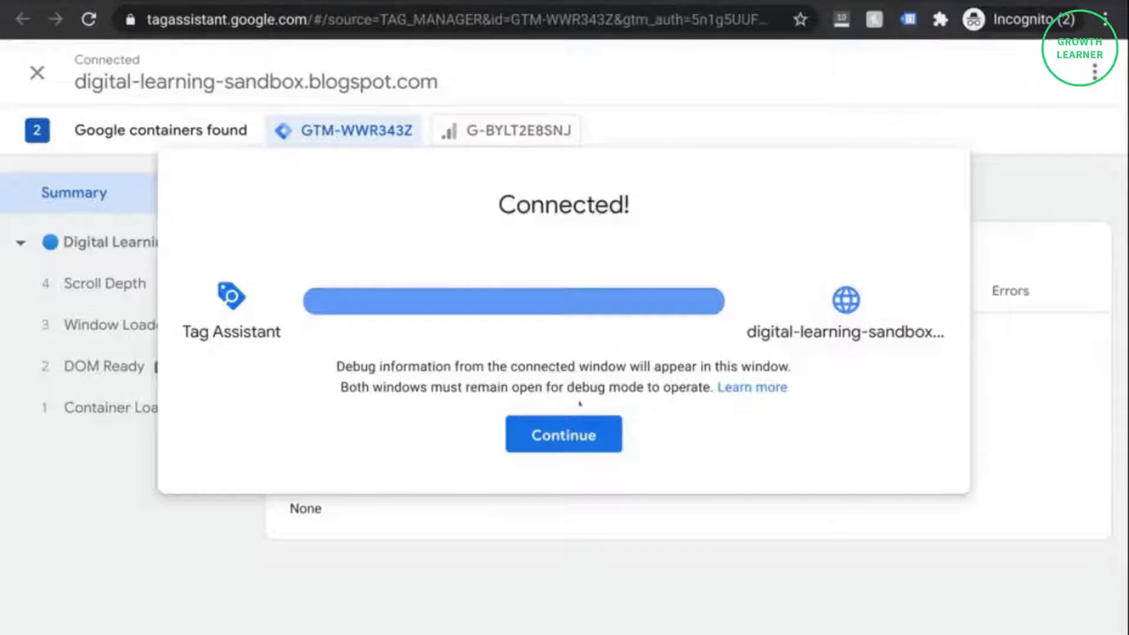
pyautogui.click(563, 435)
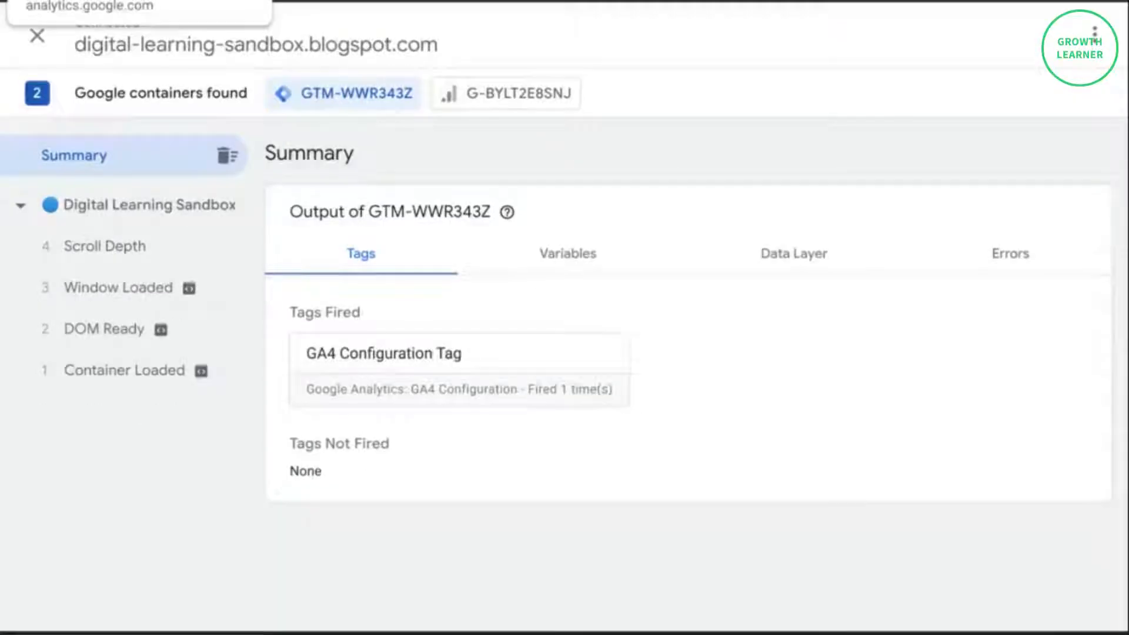
# - Switch to Google Analytics and review the GA4 property's Realtime overview down to the page views and event count cards
pyautogui.click(88, 1)
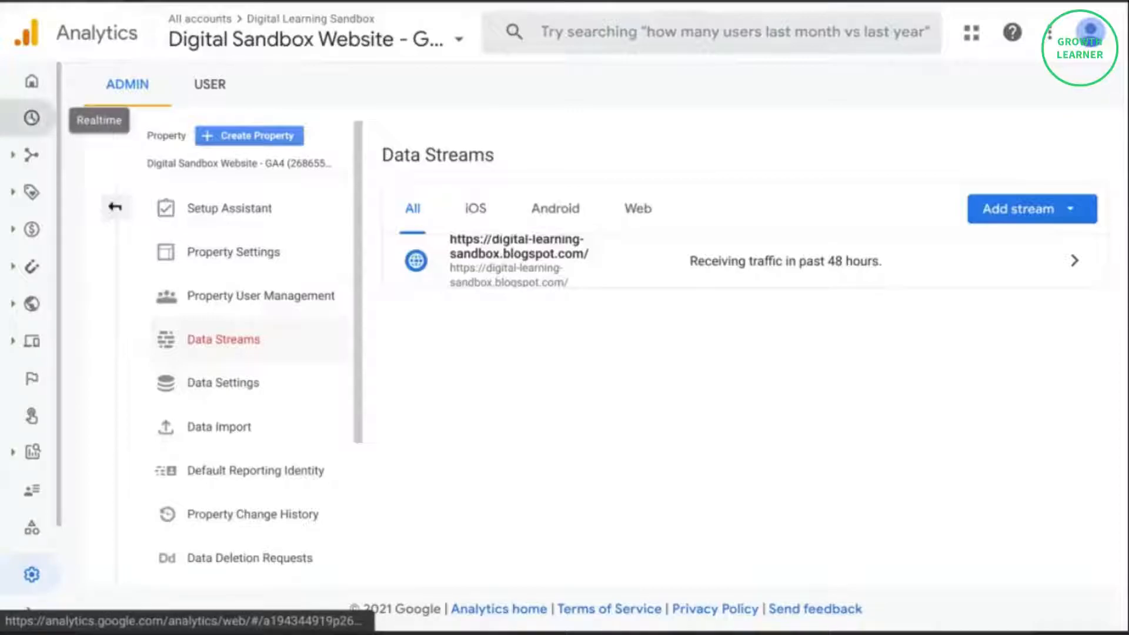
pyautogui.click(32, 118)
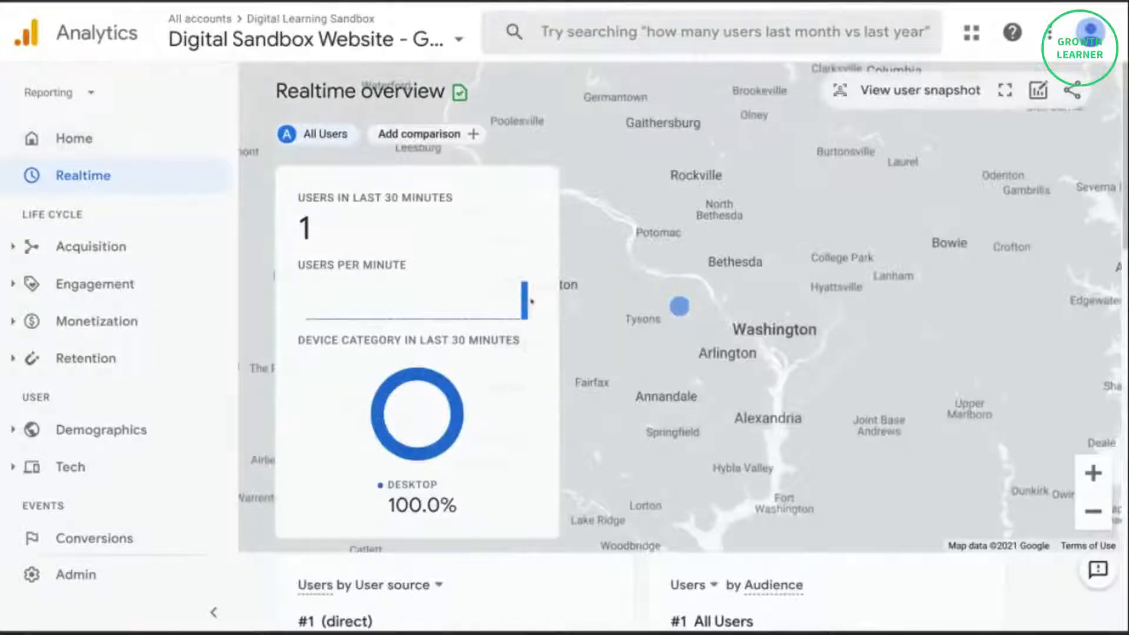
pyautogui.scroll(-5, 1008, 367)
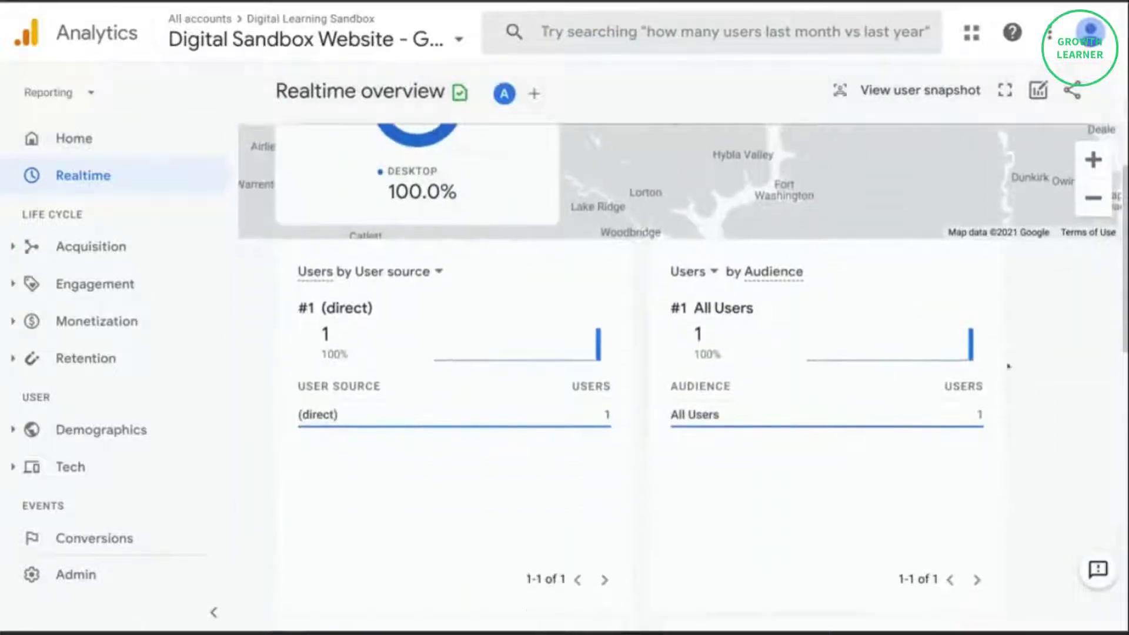
pyautogui.scroll(-7, 912, 398)
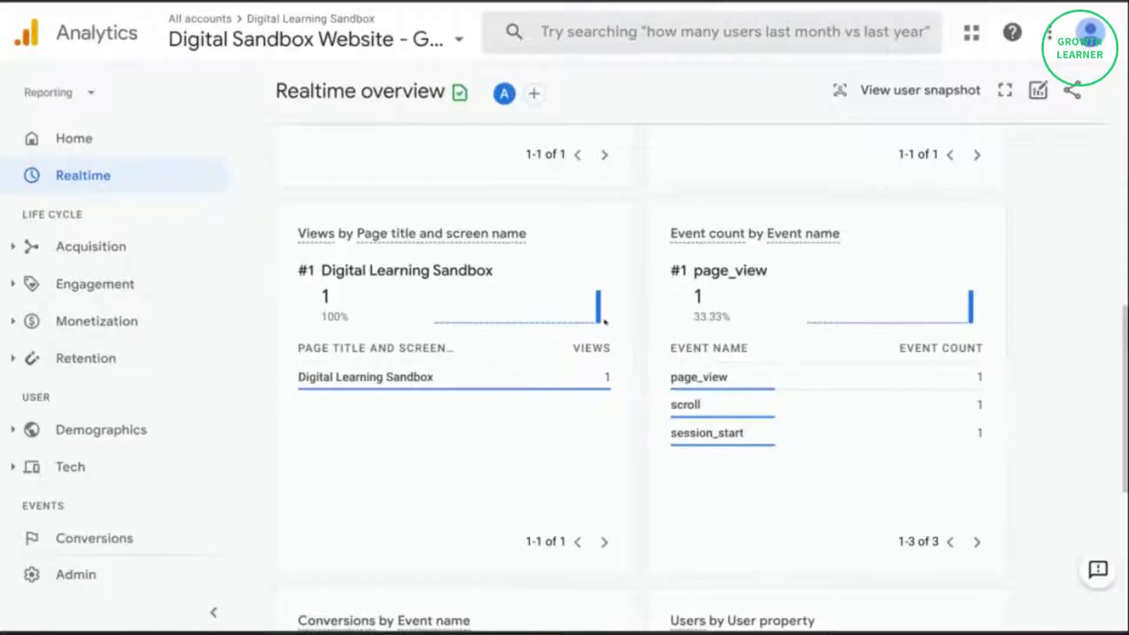
pyautogui.scroll(1, 605, 321)
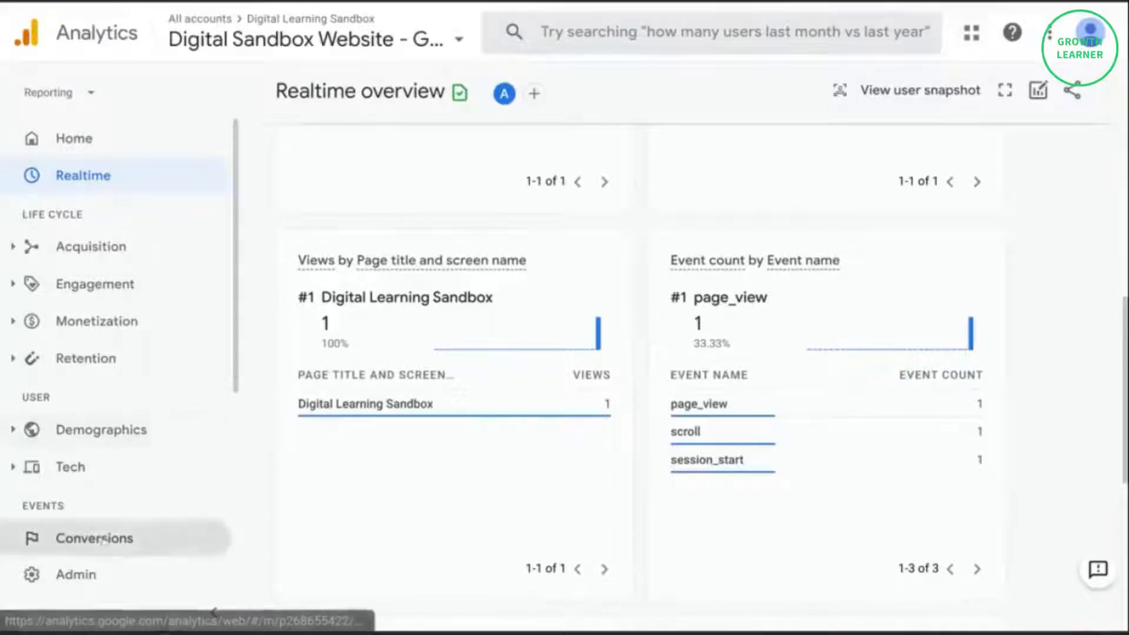
# - Open DebugView for the GA4 property and examine the debug device's event timeline
pyautogui.scroll(-3, 105, 537)
pyautogui.scroll(-2, 105, 536)
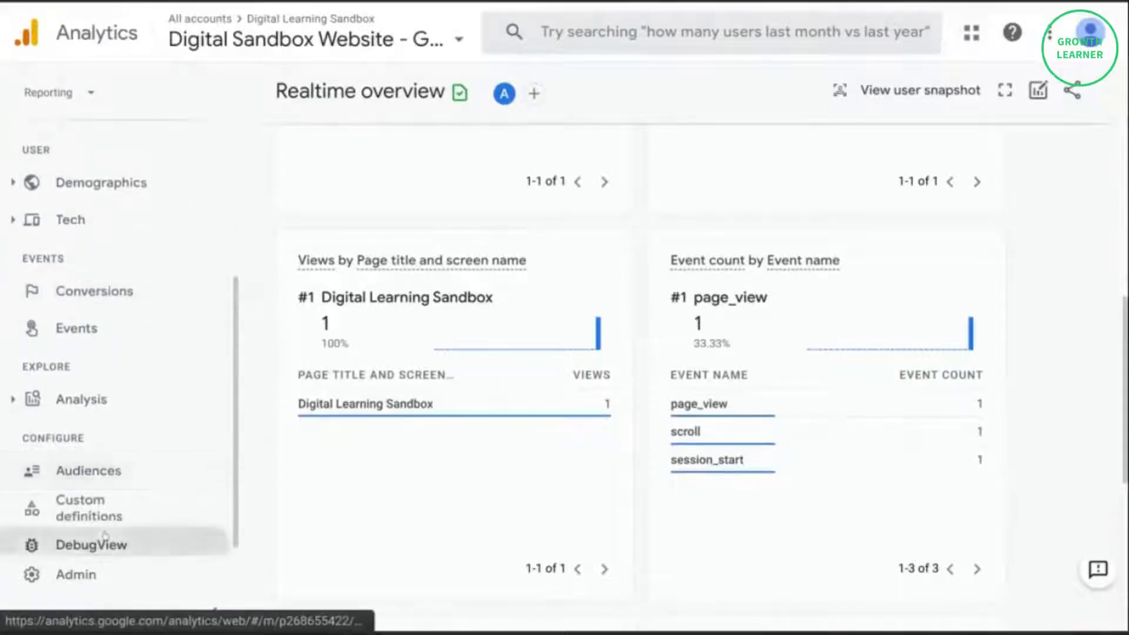
pyautogui.click(93, 536)
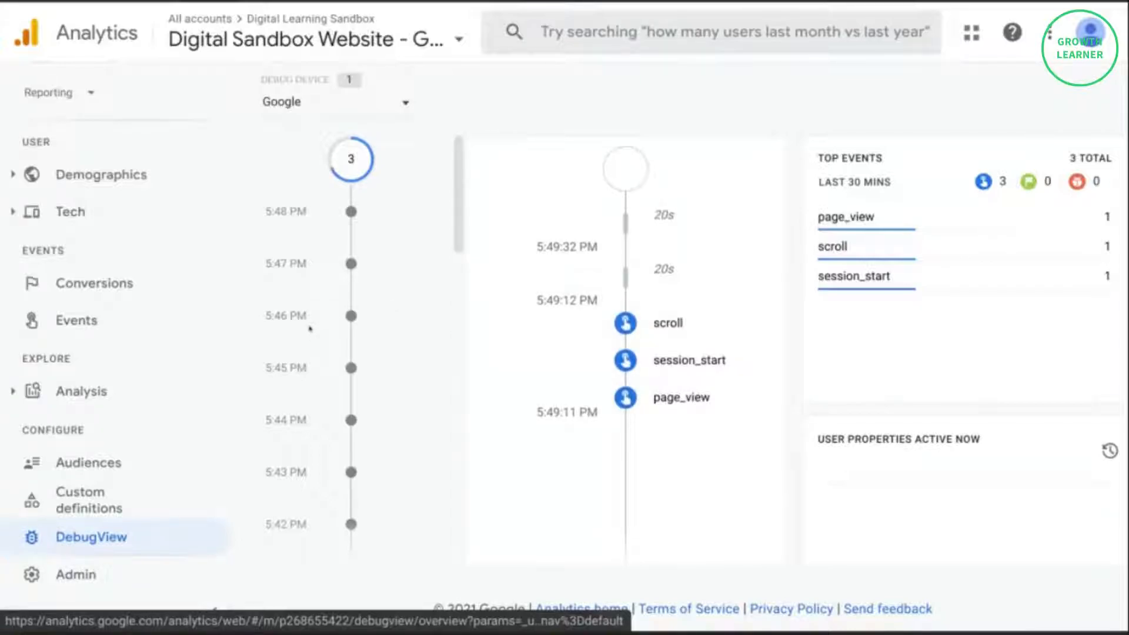
# - Open the All Web Site Data view of the Universal Analytics property Digital Sandbox Website and display its tracking code in the admin settings
pyautogui.click(334, 41)
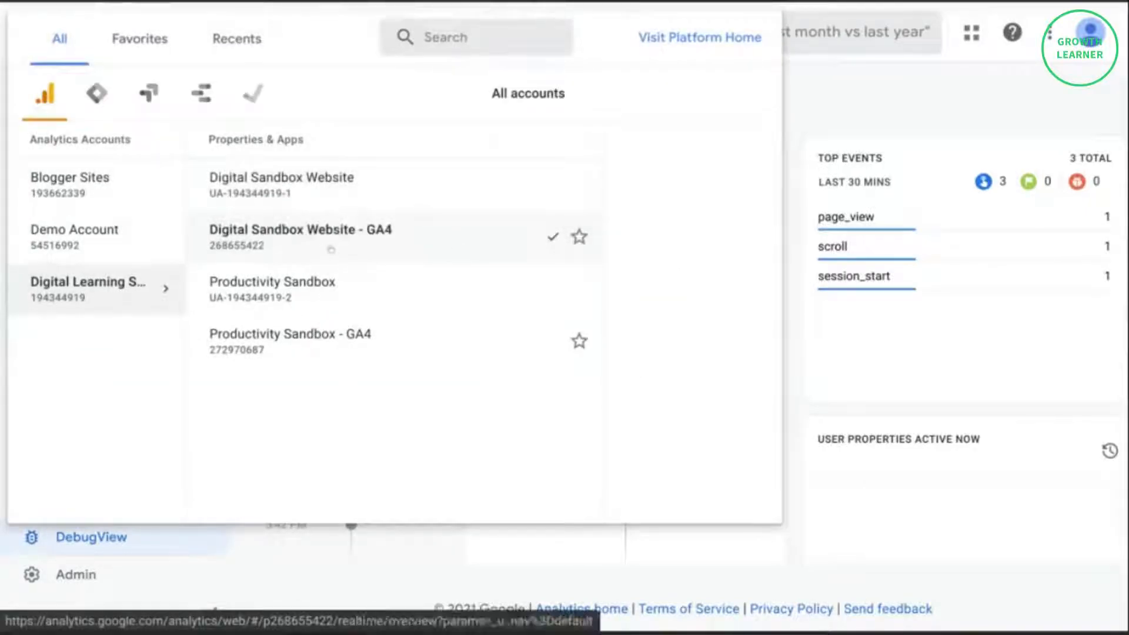
pyautogui.click(353, 186)
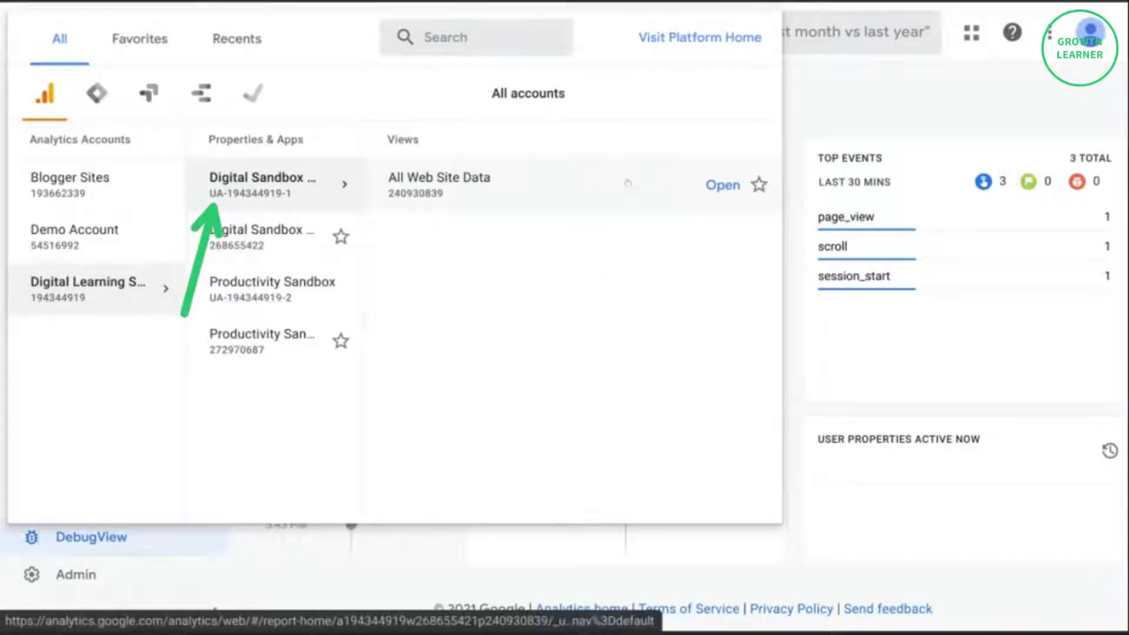
pyautogui.click(628, 183)
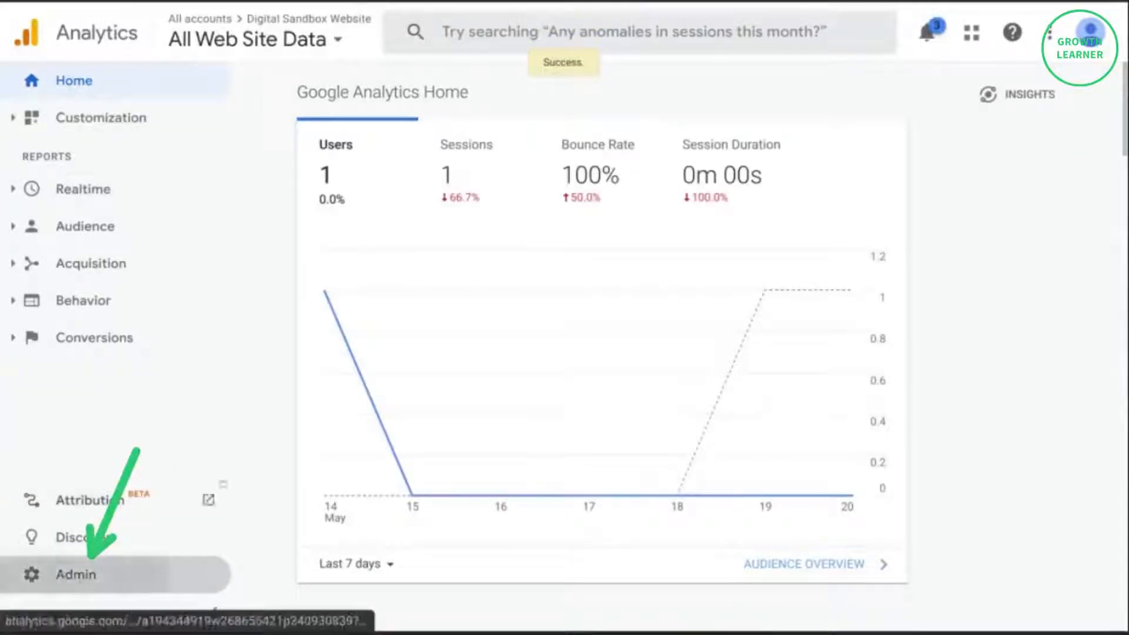
pyautogui.click(76, 575)
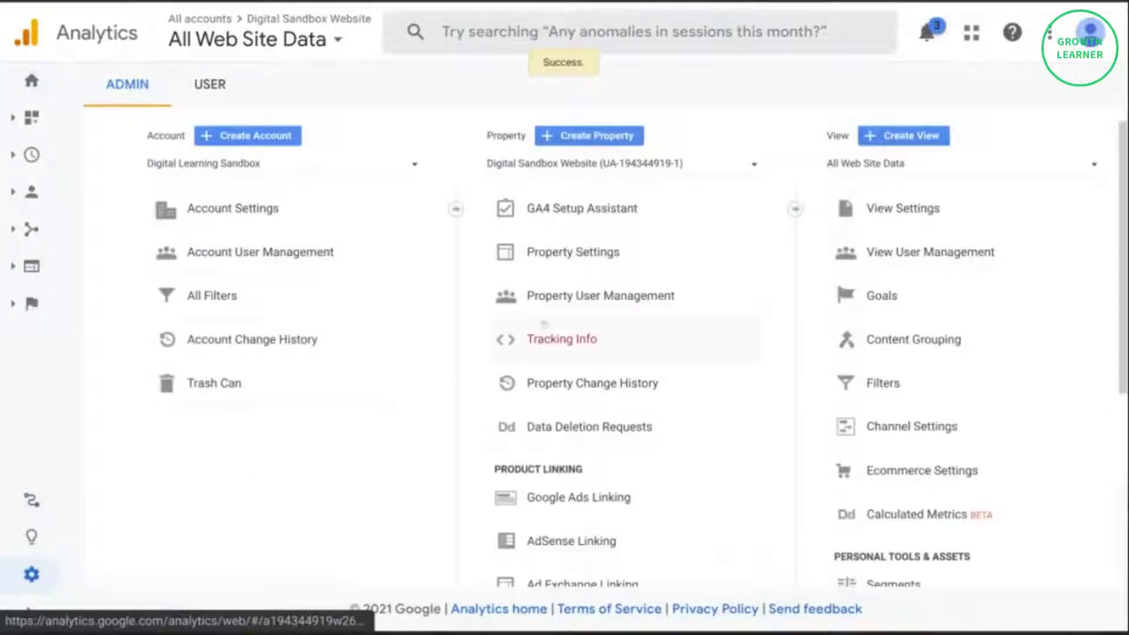
pyautogui.click(547, 339)
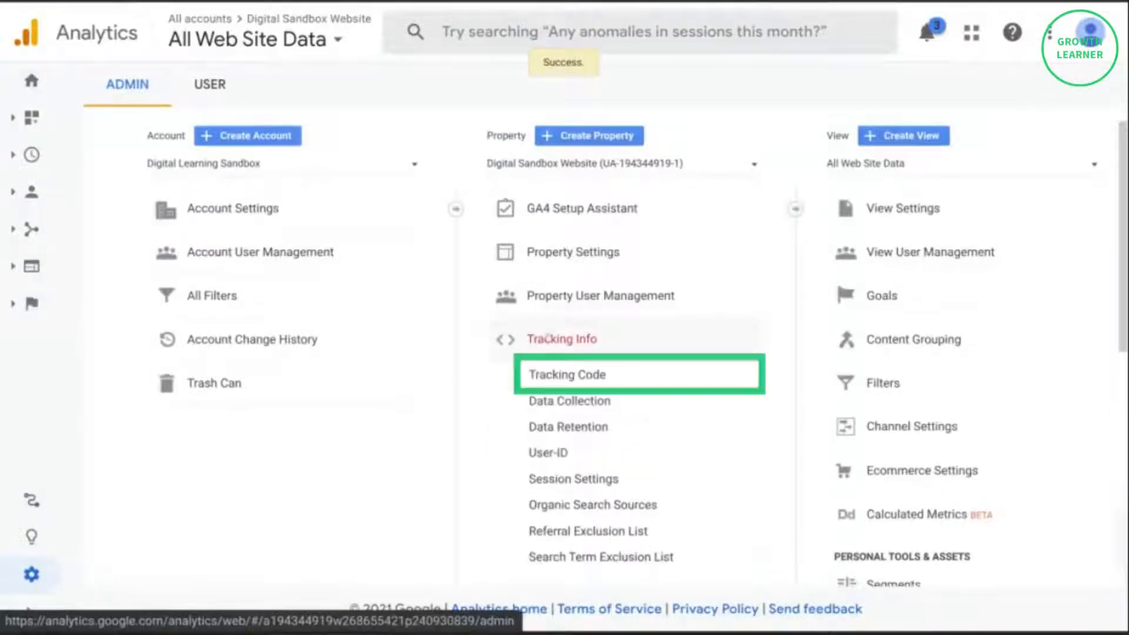
pyautogui.click(566, 378)
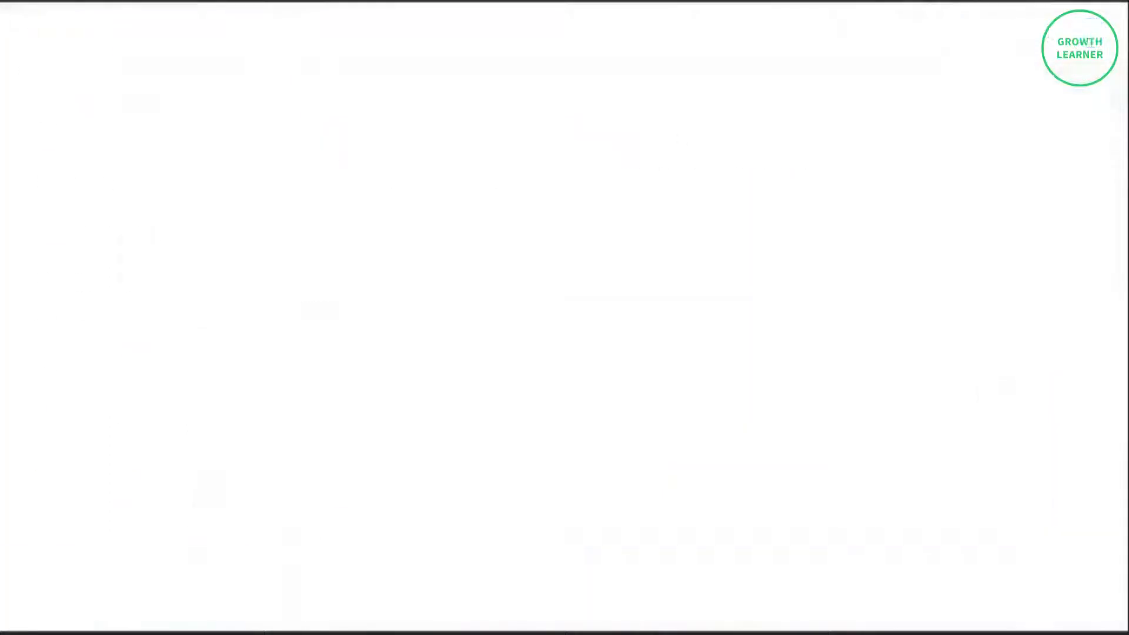
# - In Blogger, try inserting the Universal Analytics gtag.js snippet directly below the opening head tag of the theme's HTML, and undo the insertion
pyautogui.click(117, 430)
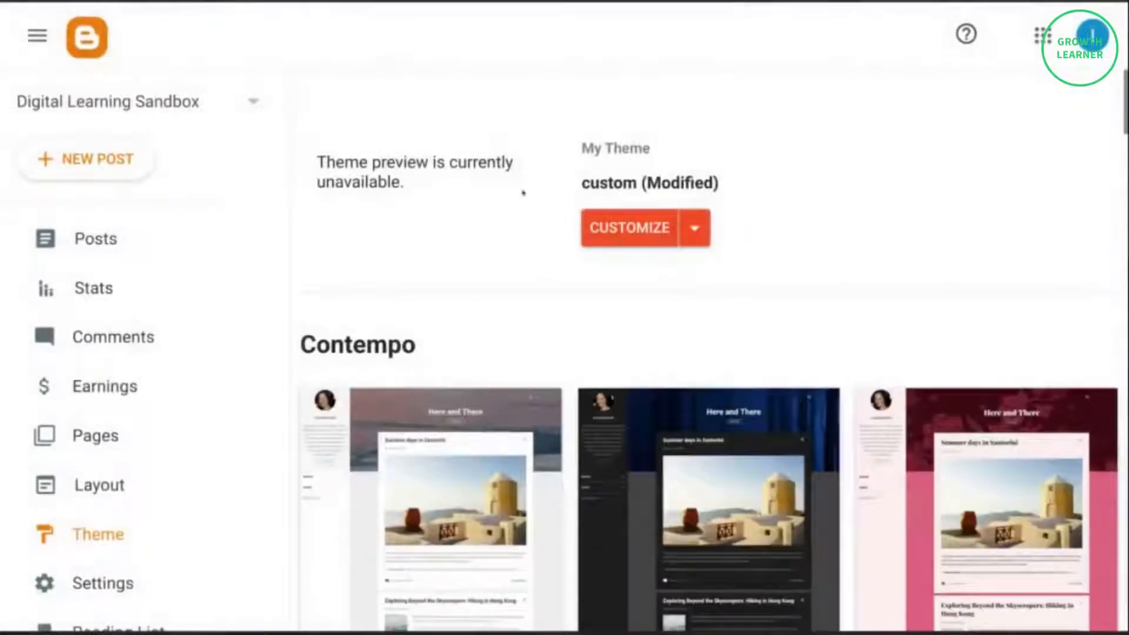
pyautogui.click(692, 228)
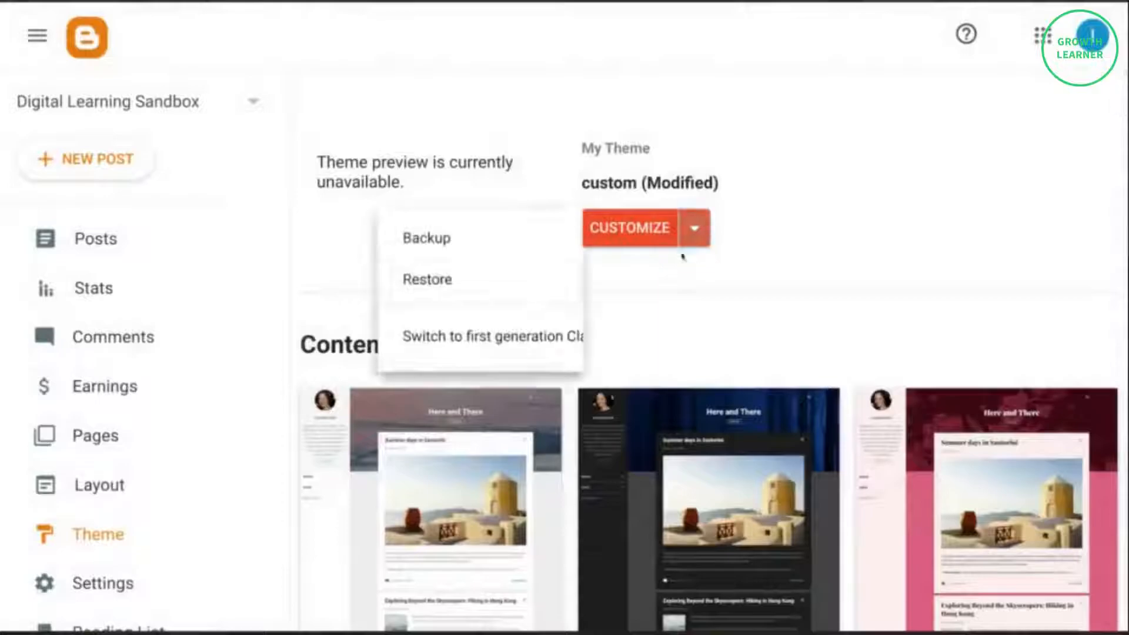
pyautogui.click(548, 390)
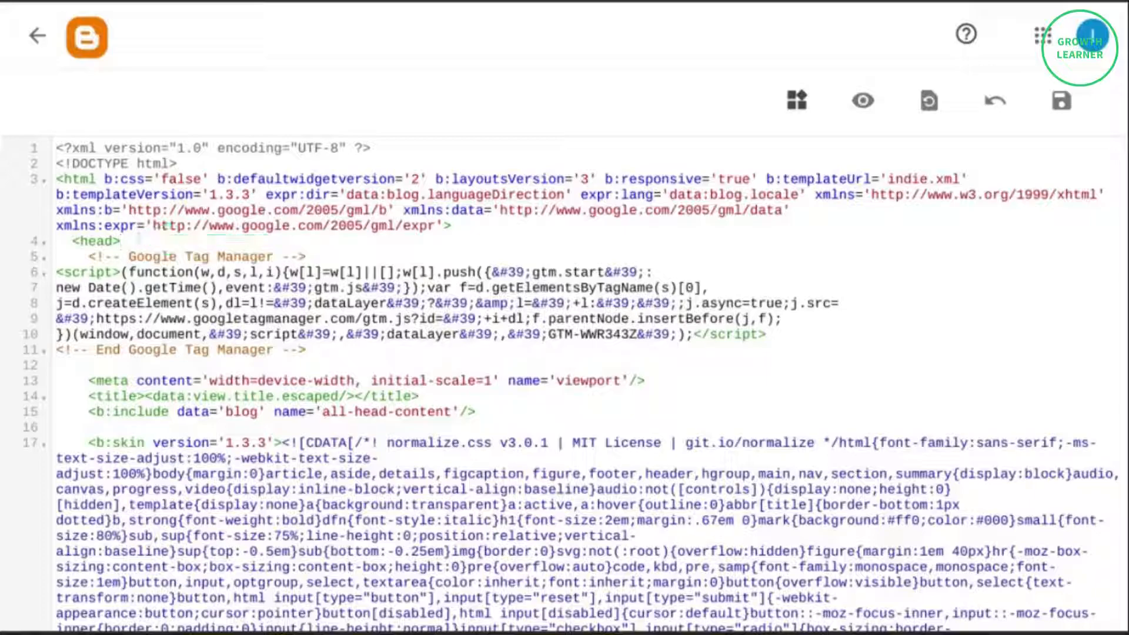
pyautogui.press('Return')
pyautogui.hotkey('ctrl', 'v')
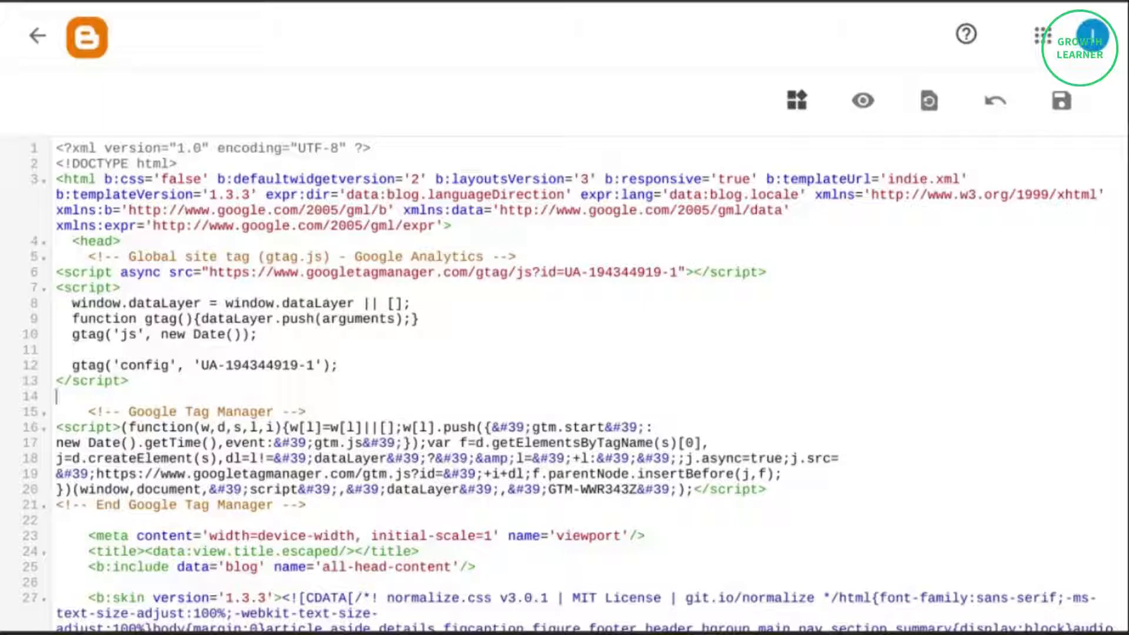
pyautogui.hotkey('ctrl', 'z')
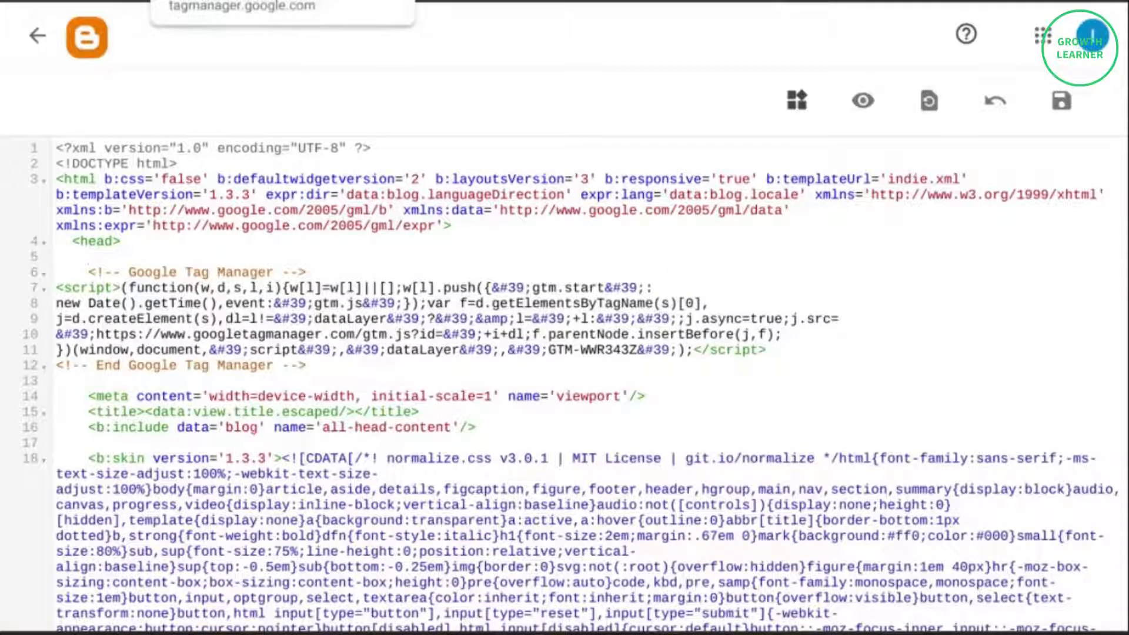
# - Switch back to Google Analytics and copy the Universal Analytics property's tracking ID from its tracking code page
pyautogui.click(235, 1)
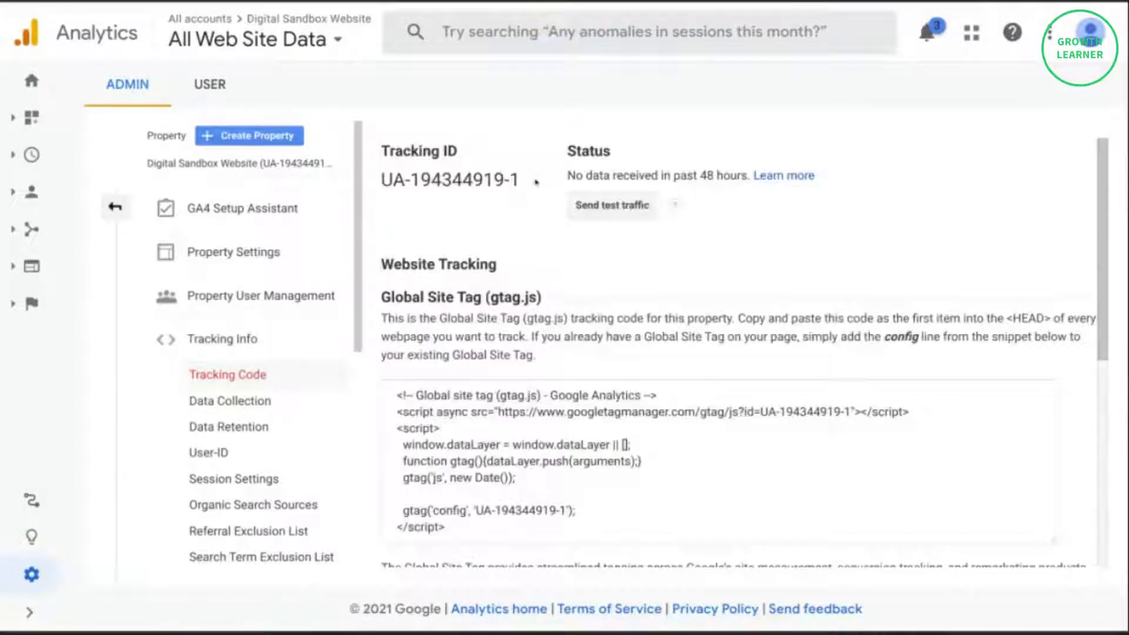
pyautogui.moveTo(524, 179)
pyautogui.mouseDown()
pyautogui.moveTo(380, 180)
pyautogui.moveTo(519, 180)
pyautogui.mouseUp()
pyautogui.click(375, 180)
pyautogui.rightClick(519, 182)
pyautogui.click(543, 194)
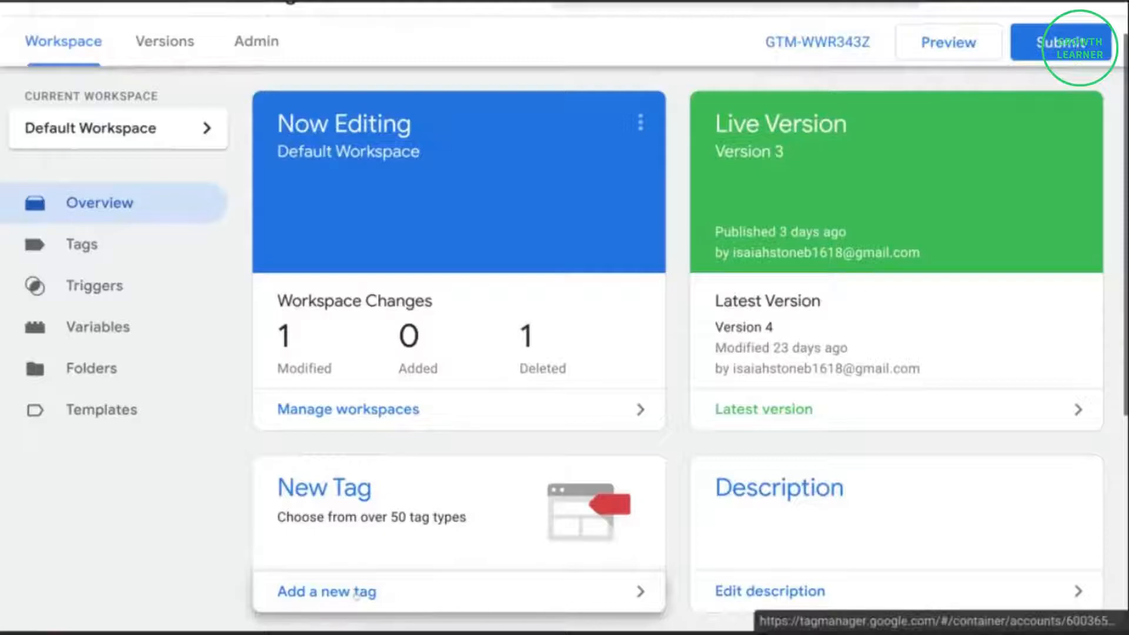
# - Add a Google Analytics: Universal Analytics tag in Tag Manager with the Page View track type and the {{GA UA Settings Variable}} settings
pyautogui.click(357, 592)
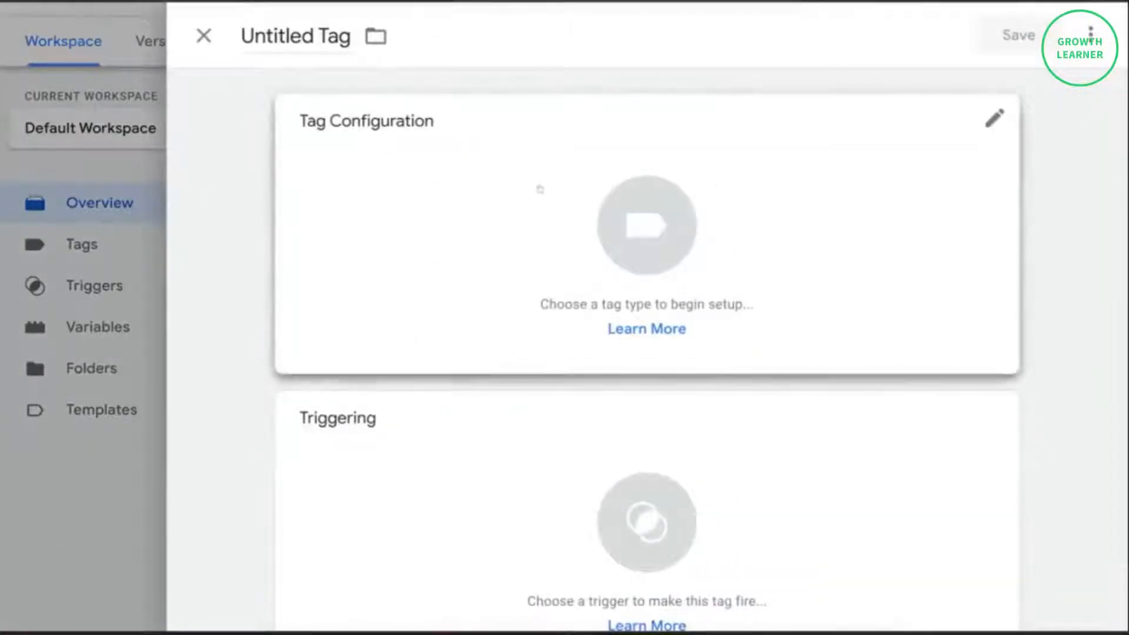
pyautogui.click(540, 186)
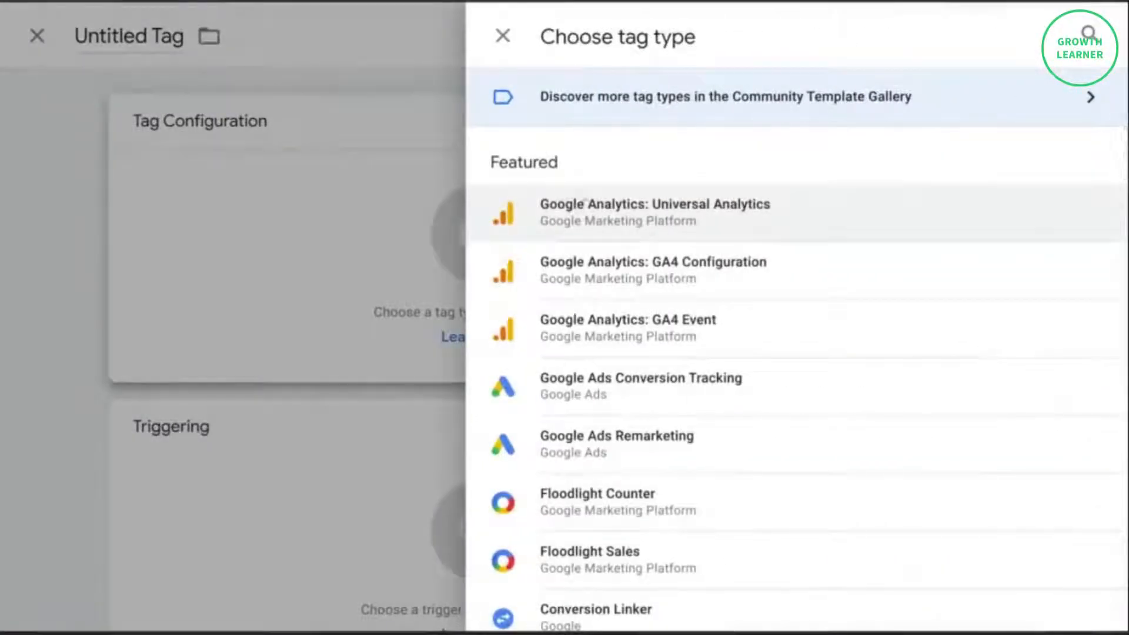
pyautogui.click(585, 201)
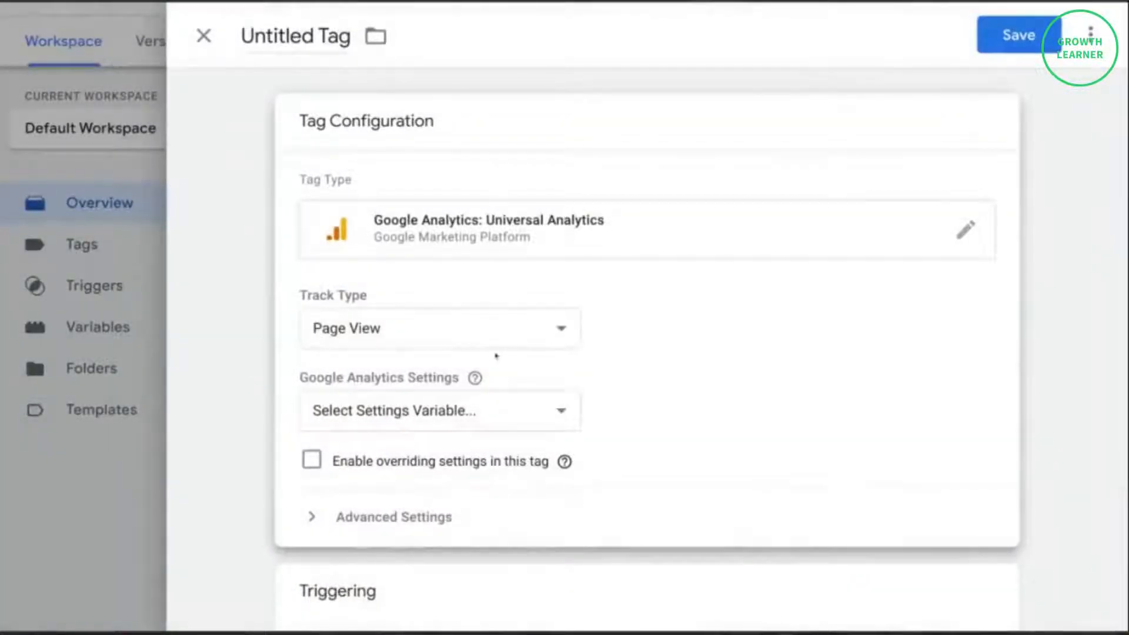
pyautogui.click(466, 412)
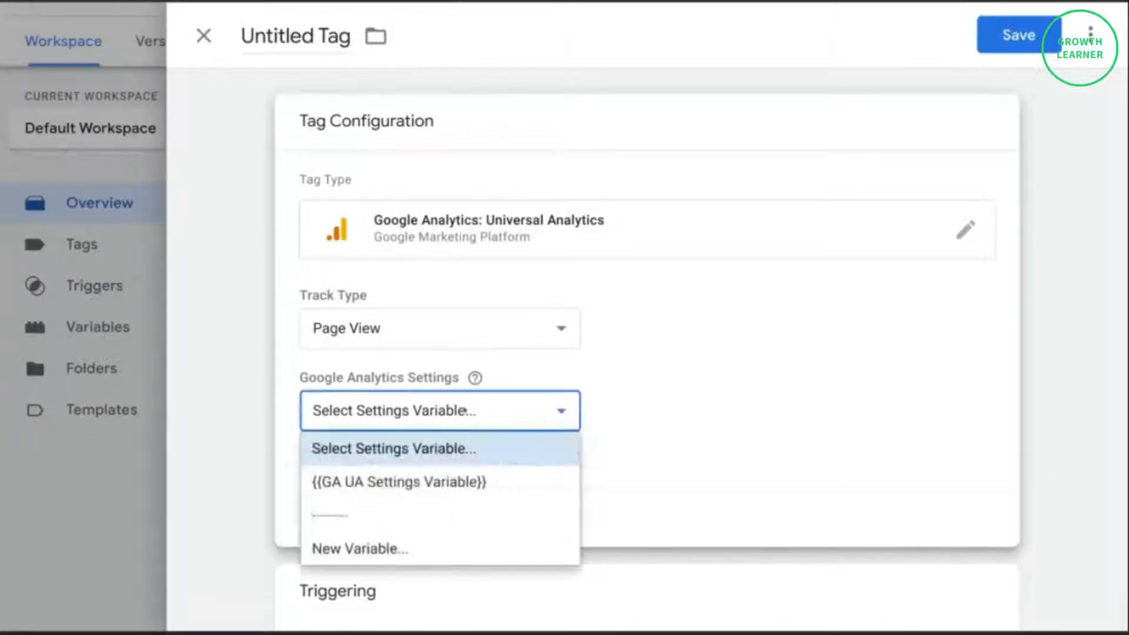
pyautogui.click(445, 481)
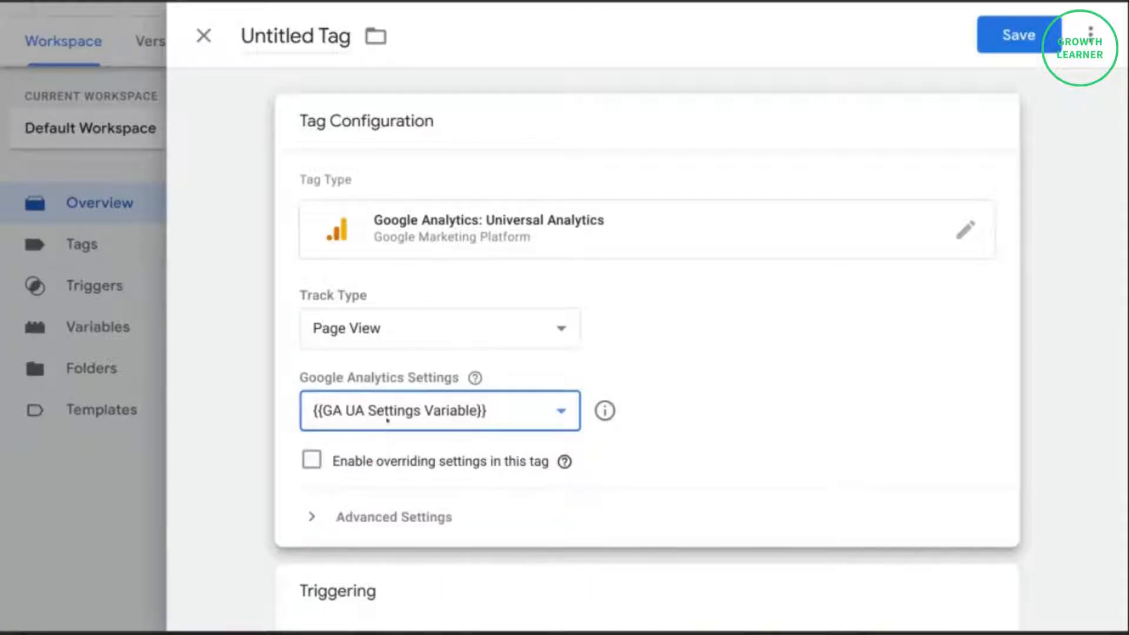
# - Name the new Universal Analytics tag "GA UA Pageview Tag"
pyautogui.doubleClick(277, 37)
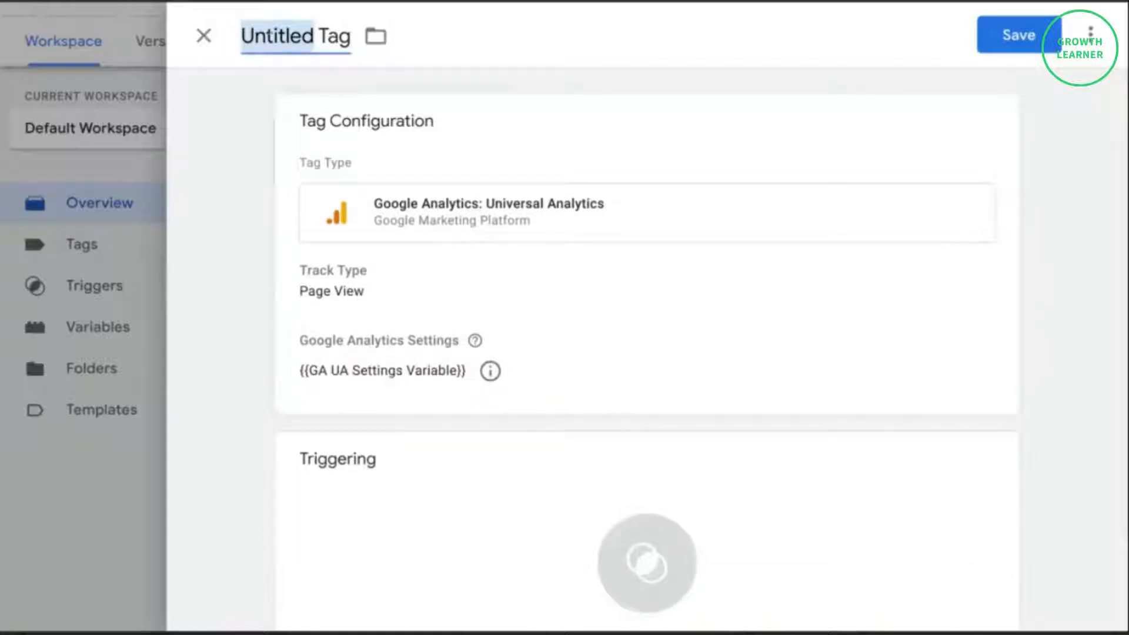
pyautogui.write('GA UA Pag')
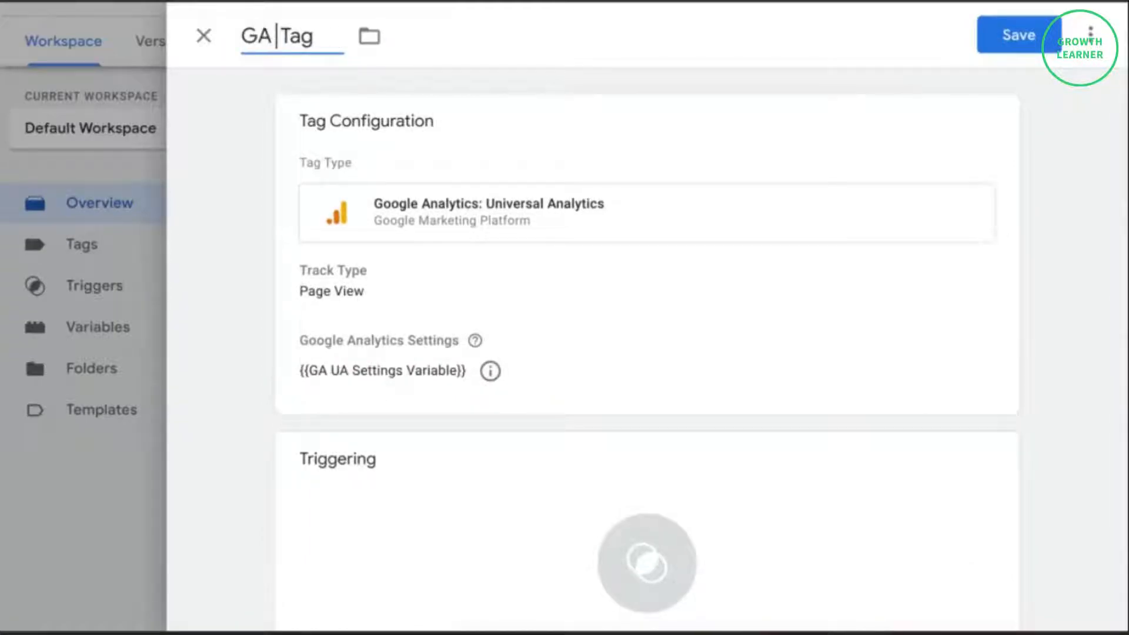
pyautogui.write('eview')
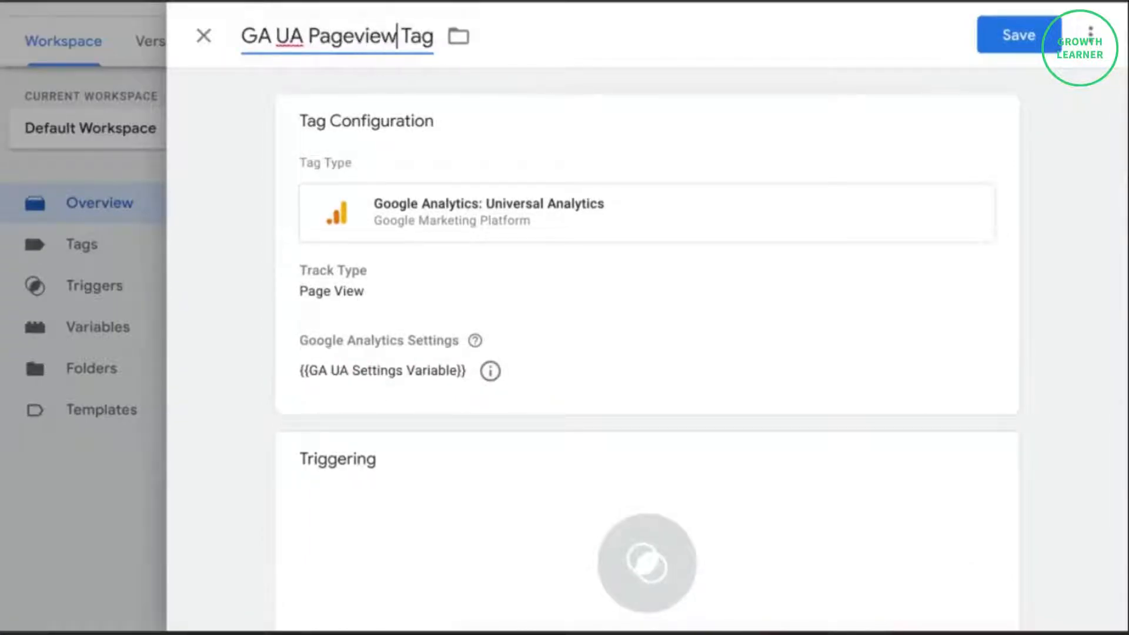
# - Set the pageview tag to fire on the All Pages trigger and save it
pyautogui.click(653, 564)
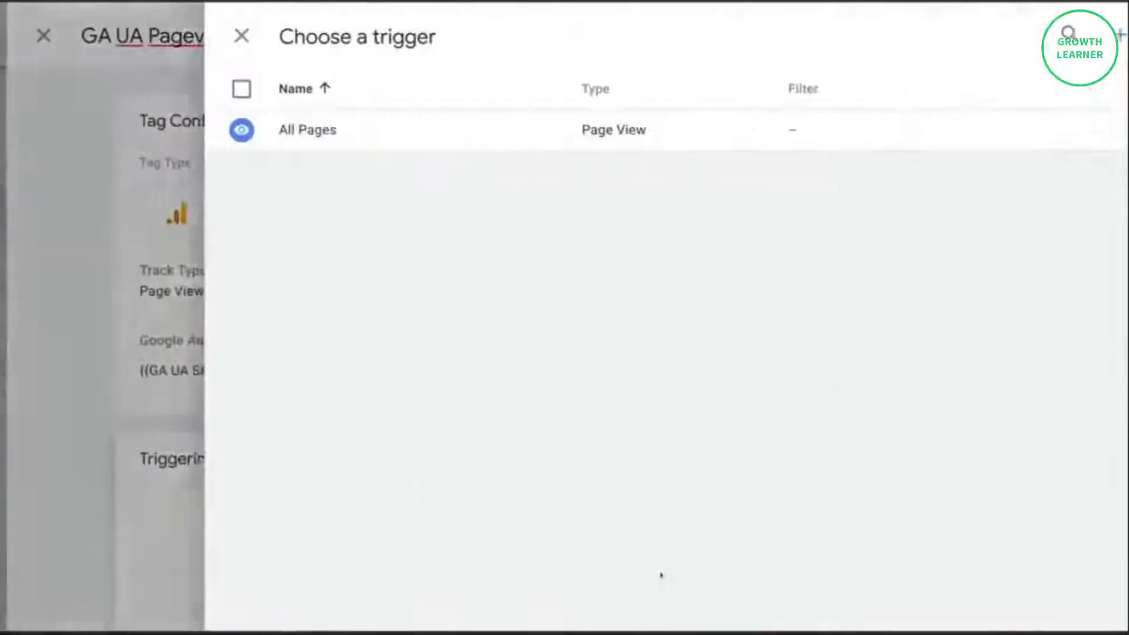
pyautogui.click(576, 132)
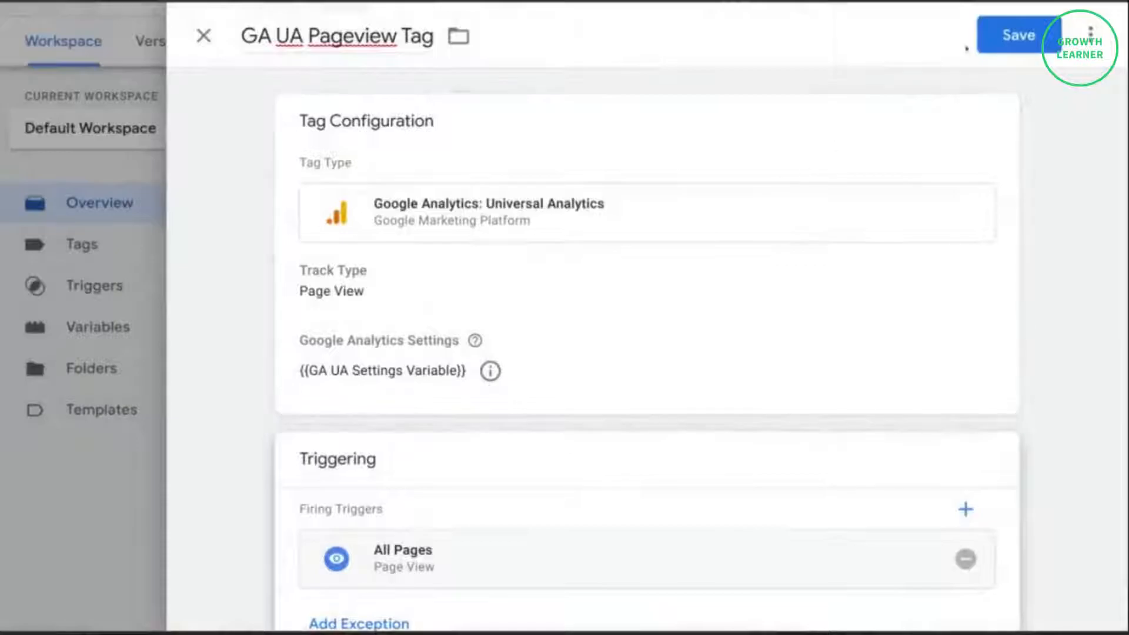
pyautogui.click(1009, 34)
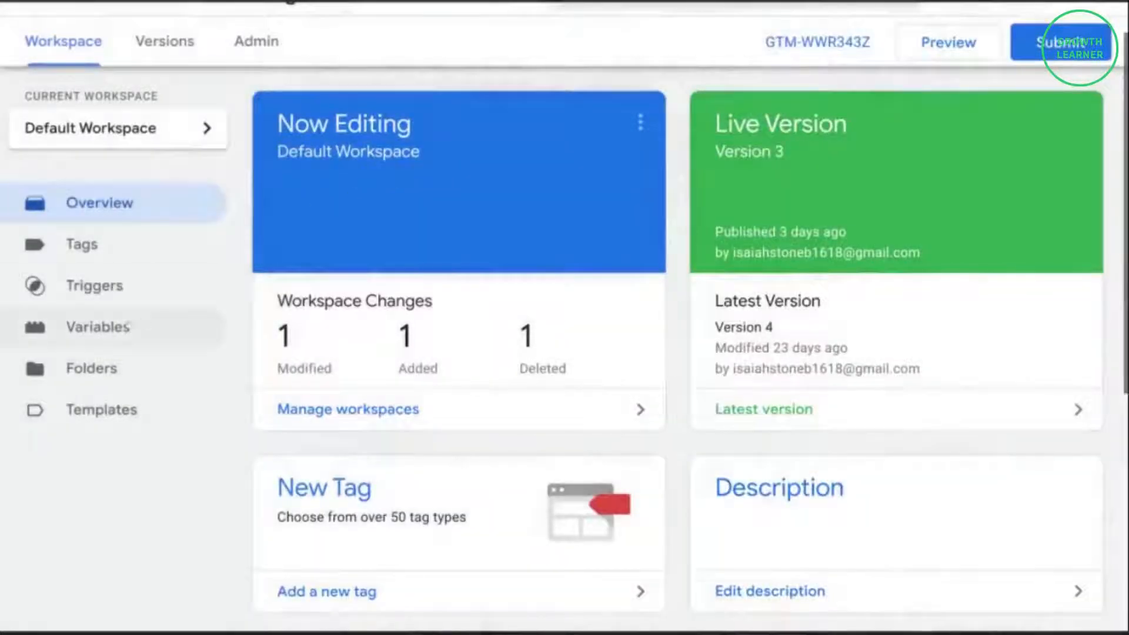
# - Open the user-defined GA UA Settings Variable and search it for the Universal Analytics tracking ID to check the configured property
pyautogui.click(129, 326)
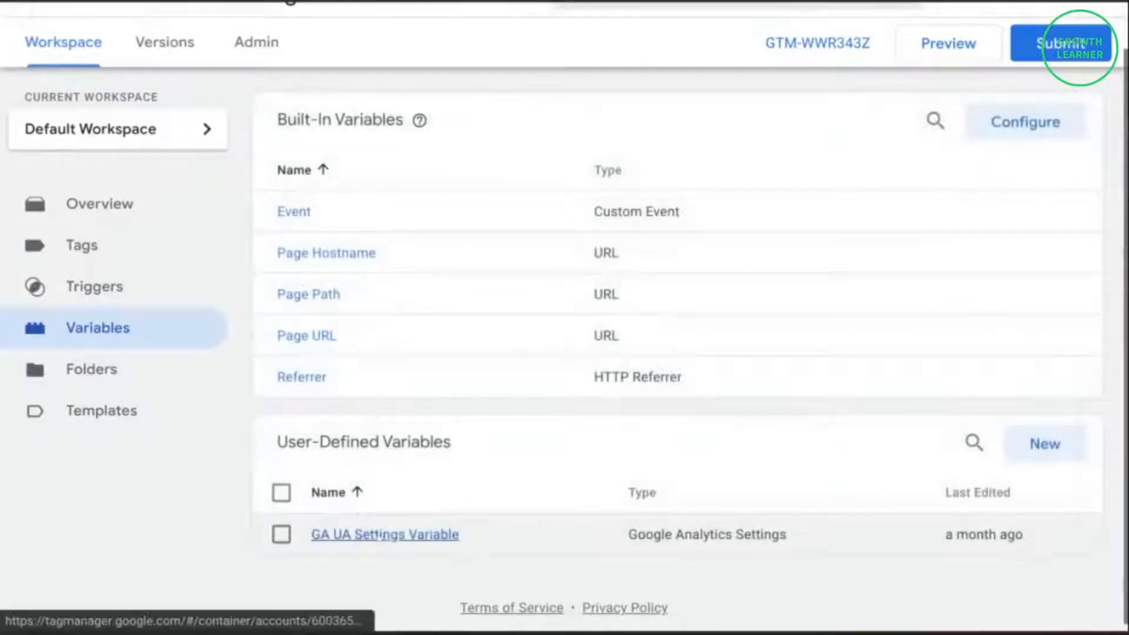
pyautogui.click(370, 533)
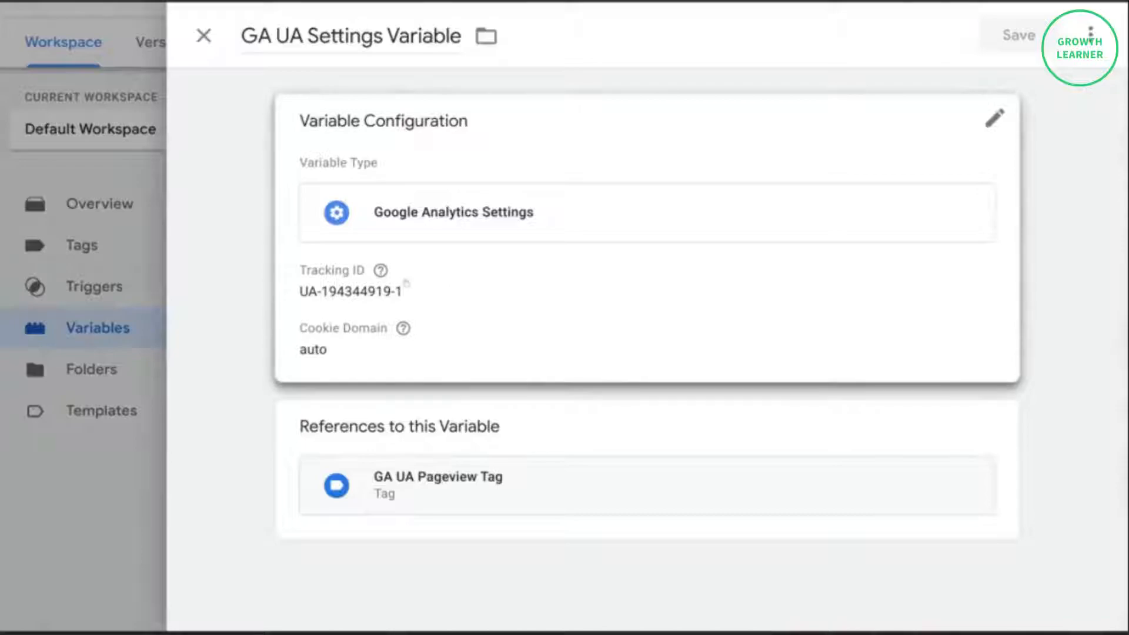
pyautogui.hotkey('ctrl', 'f')
pyautogui.hotkey('ctrl', 'v')
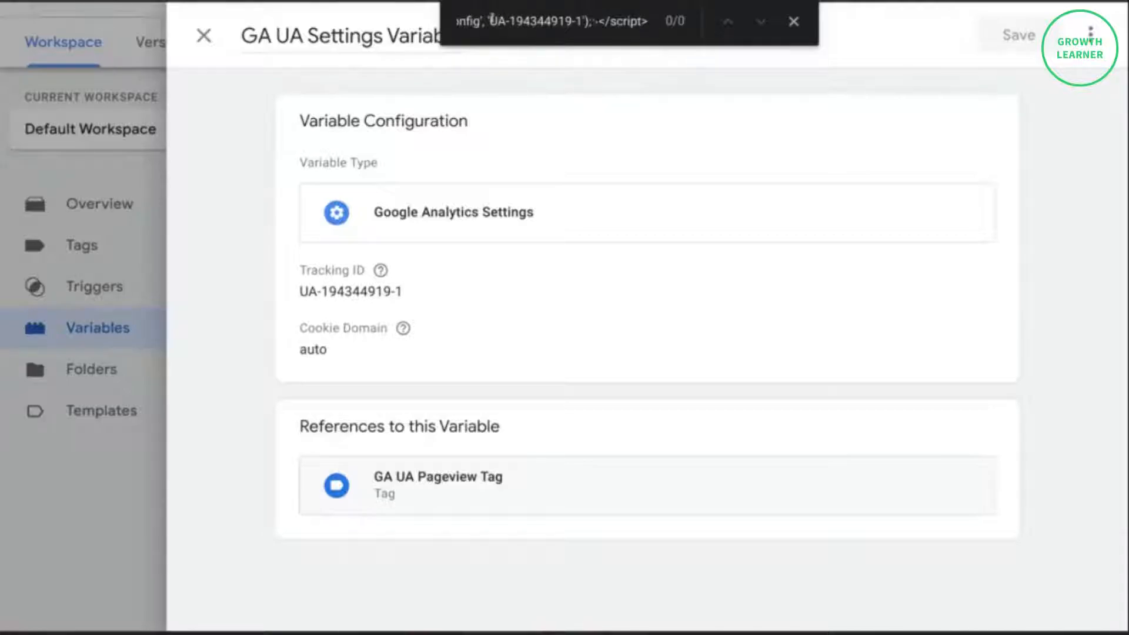
pyautogui.moveTo(487, 21); pyautogui.dragTo(584, 24)
pyautogui.hotkey('ctrl', 'c')
pyautogui.hotkey('ctrl', 'a')
pyautogui.hotkey('ctrl', 'v')
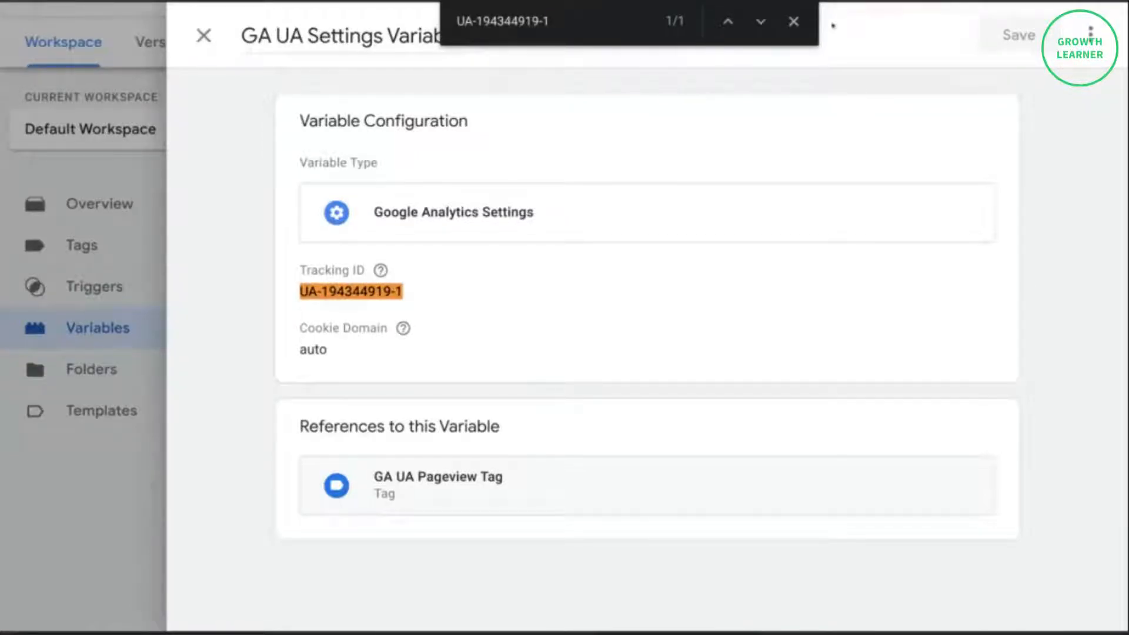
# - Close the settings variable, start previewing the container on digital-learning-sandbox.blogspot.com, and continue to the Tag Assistant summary of fired tags
pyautogui.click(794, 21)
pyautogui.click(203, 35)
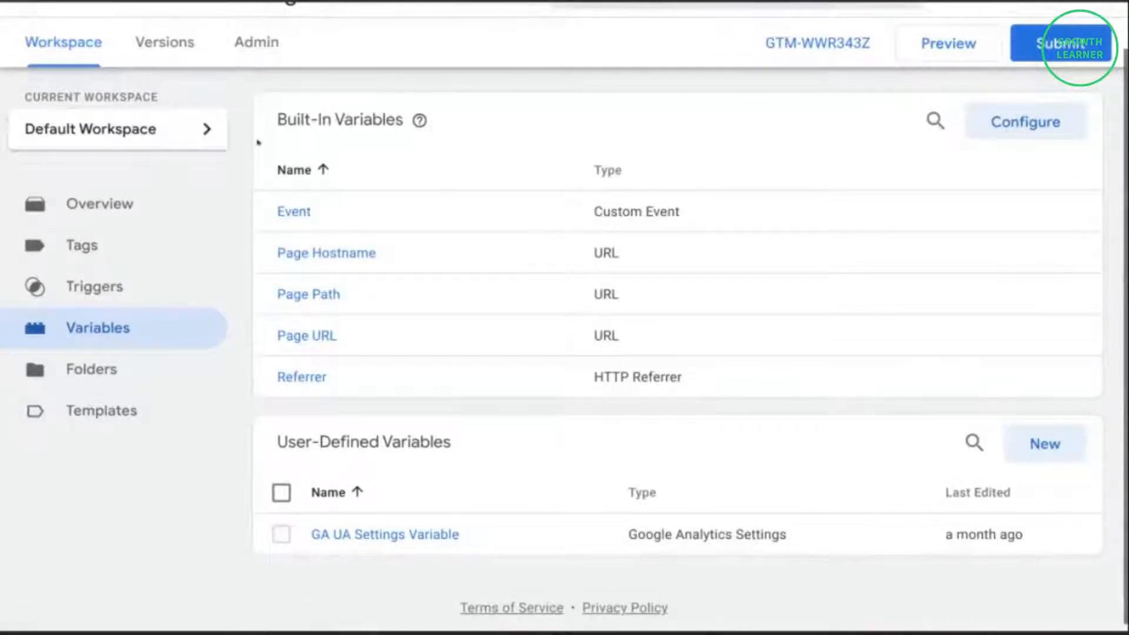
pyautogui.scroll(1, 257, 142)
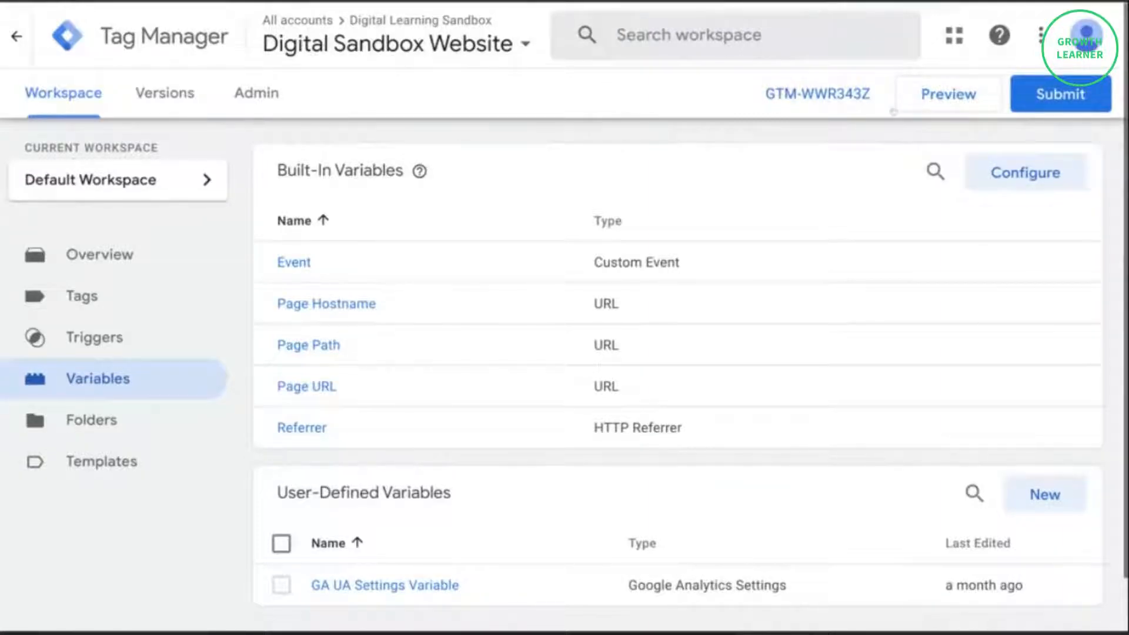
pyautogui.click(943, 96)
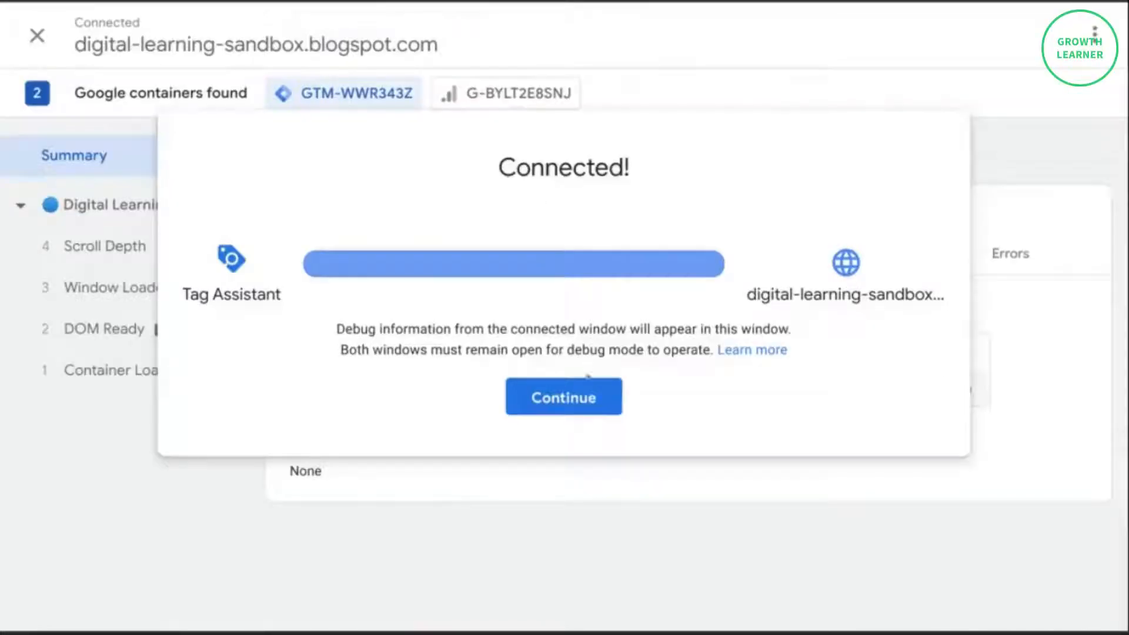
pyautogui.click(578, 388)
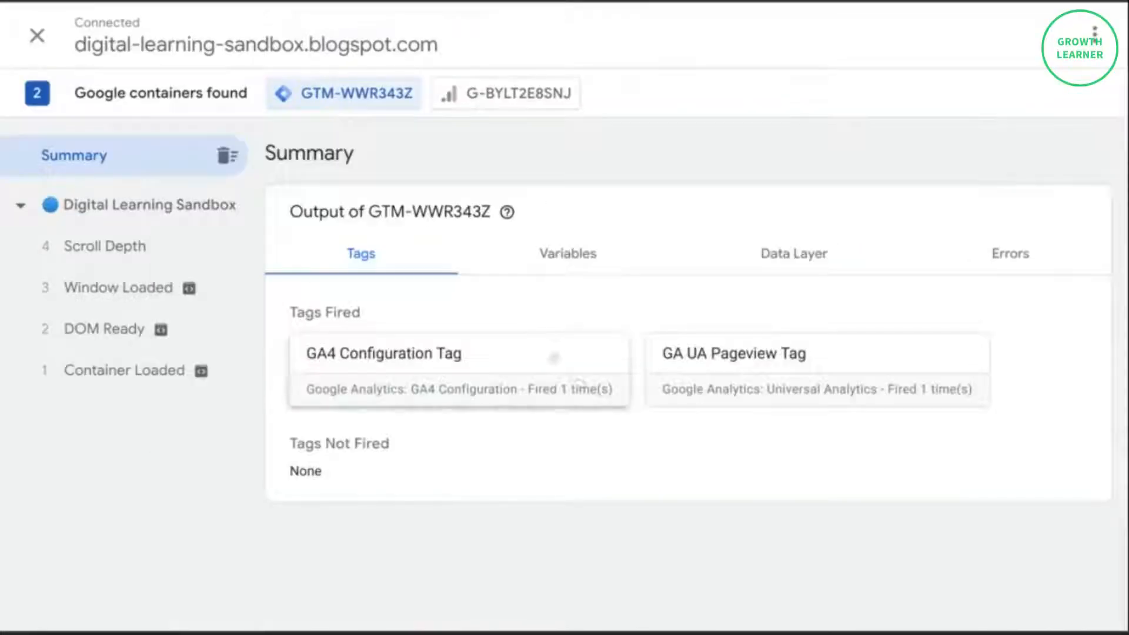
# - Switch to Google Analytics and open the Realtime Overview report for the Digital Sandbox Website's All Web Site Data view
pyautogui.click(480, 104)
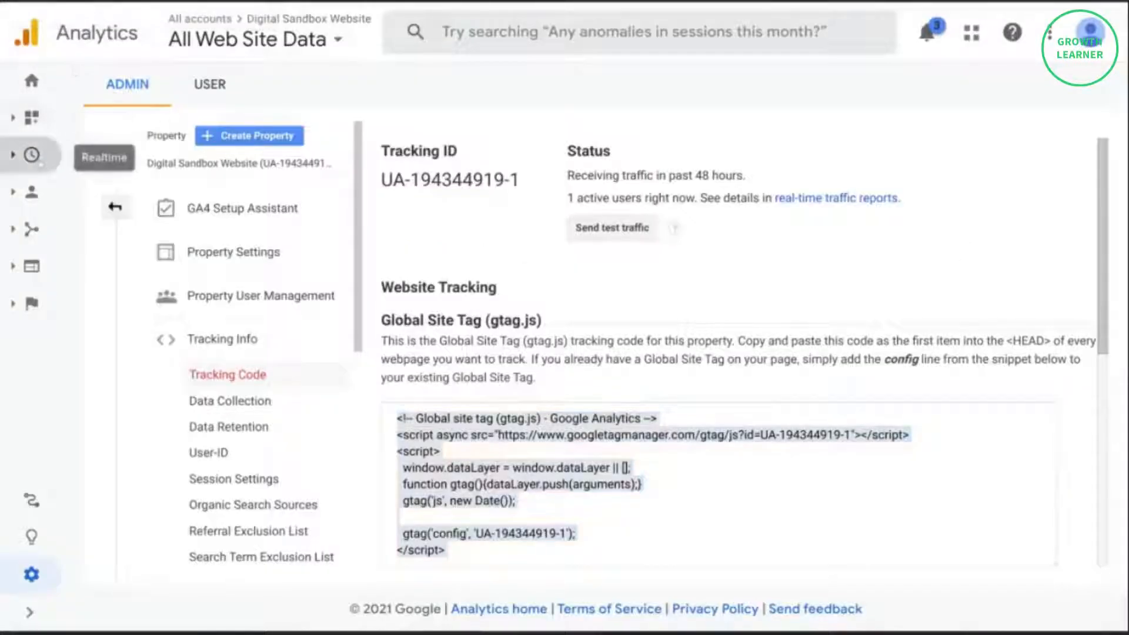
pyautogui.click(220, 213)
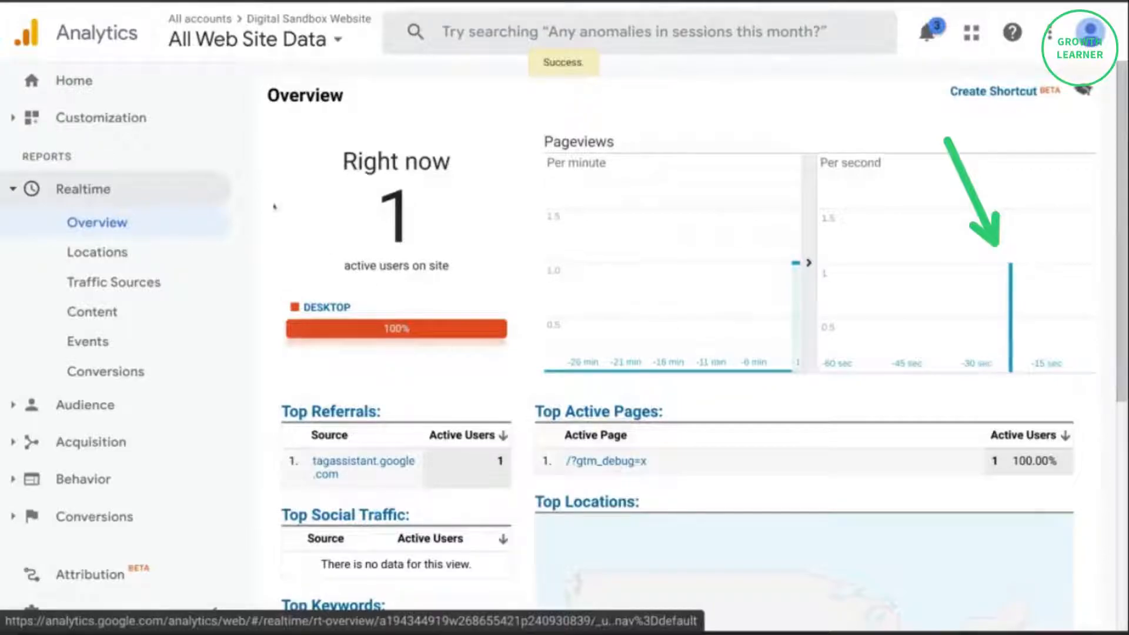
# - Switch to the Digital Sandbox Website - GA4 property and examine the users, page views and event counts in its Realtime report
pyautogui.click(253, 39)
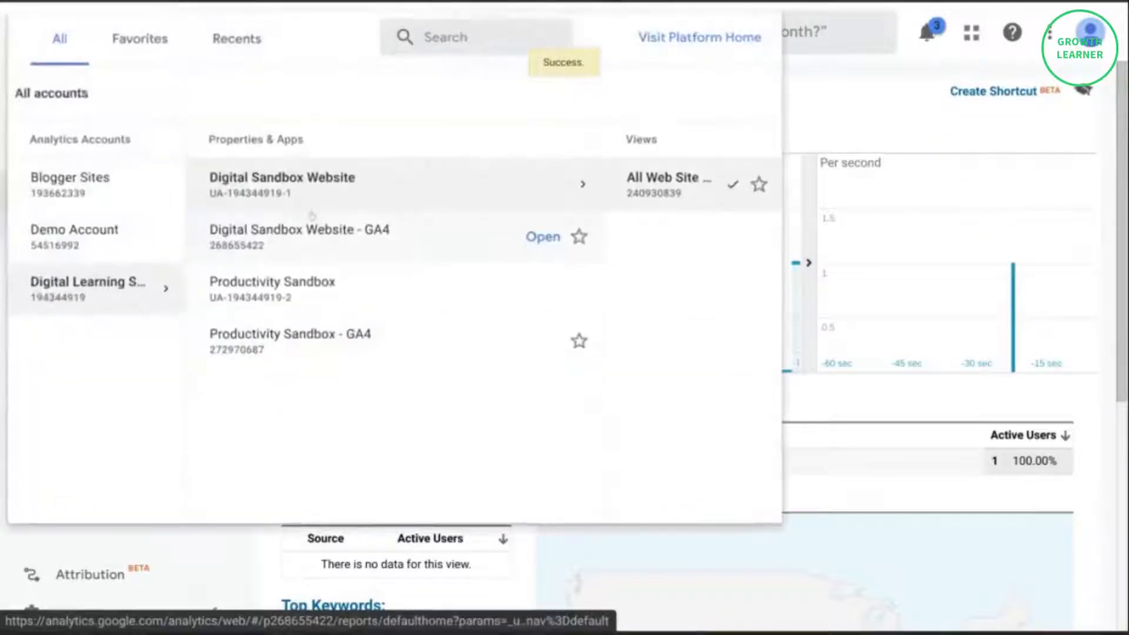
pyautogui.click(345, 241)
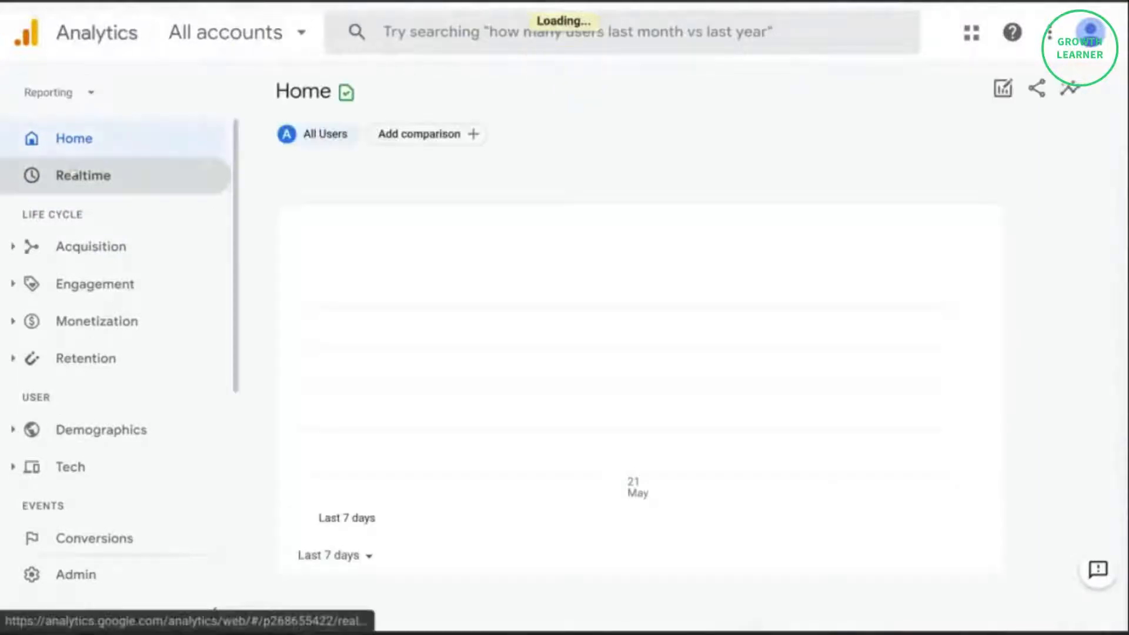
pyautogui.click(71, 172)
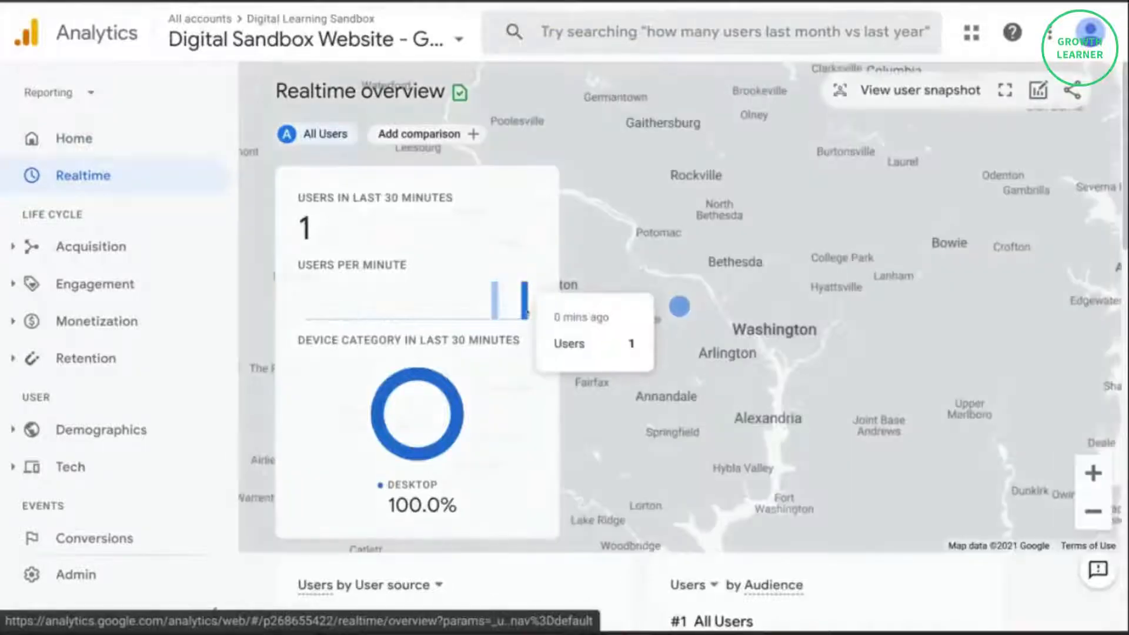
pyautogui.scroll(-4, 647, 317)
pyautogui.scroll(-7, 646, 317)
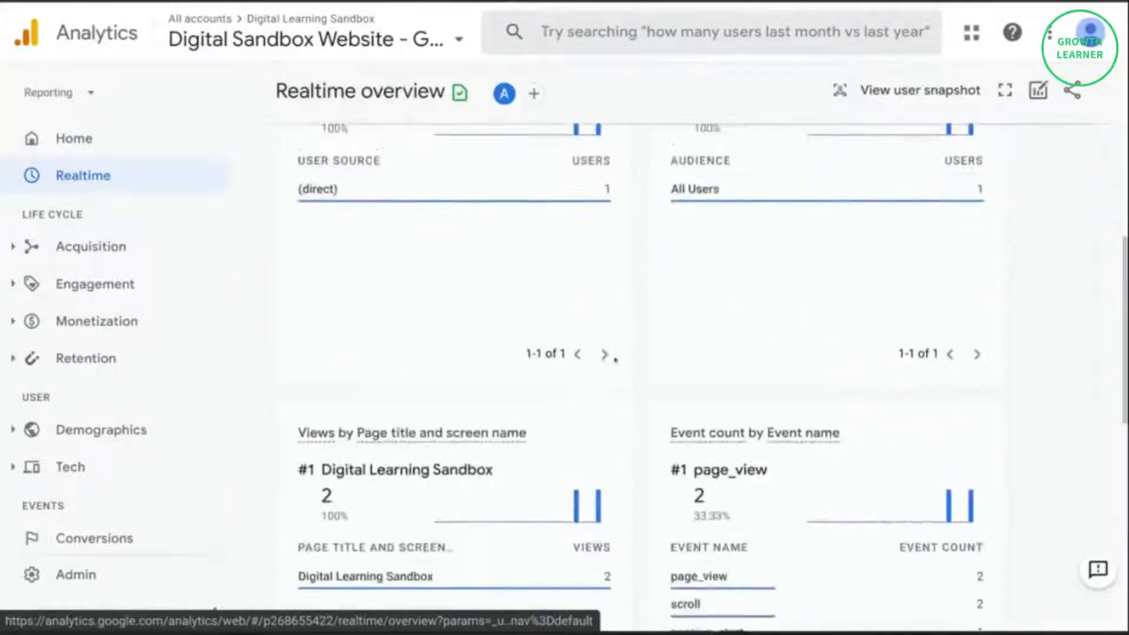
pyautogui.scroll(-1, 615, 357)
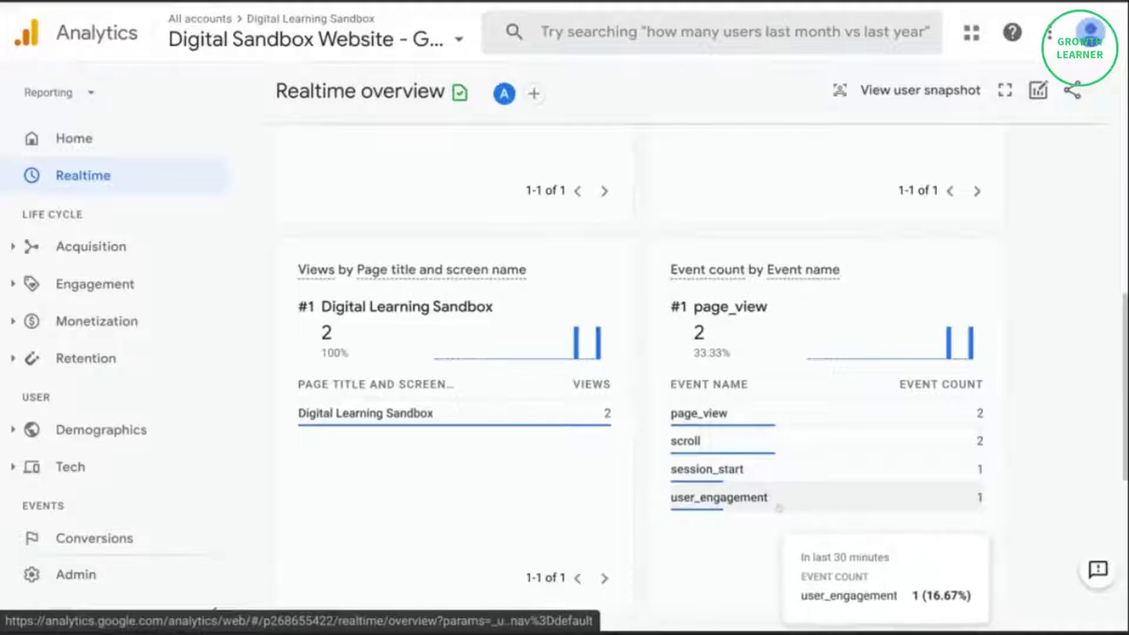
pyautogui.scroll(-1, 778, 507)
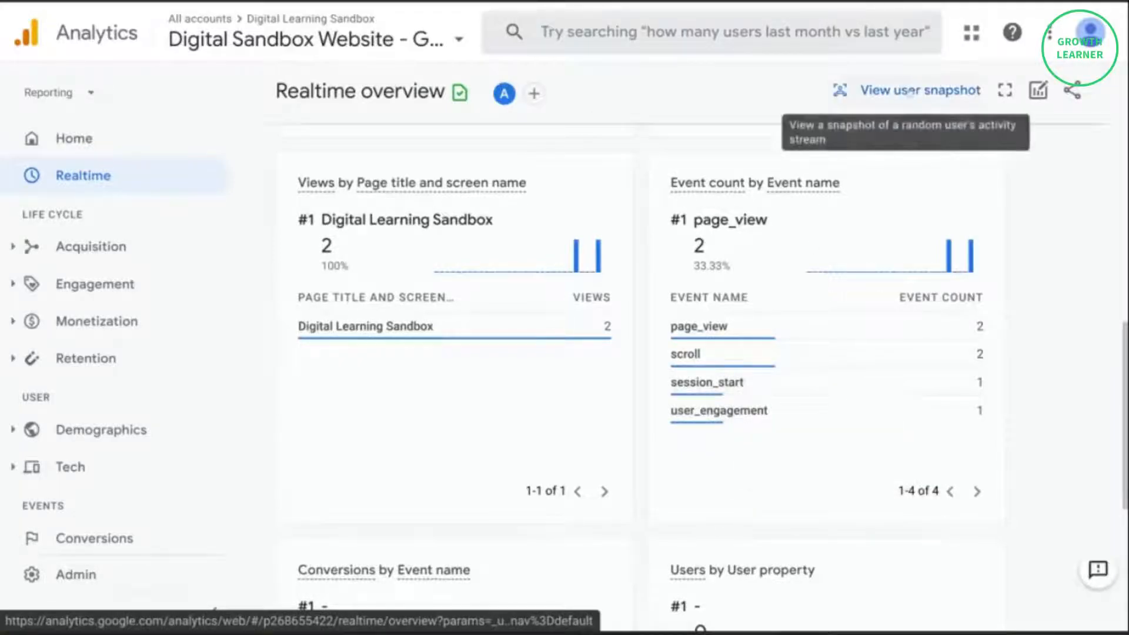
pyautogui.scroll(4, 867, 219)
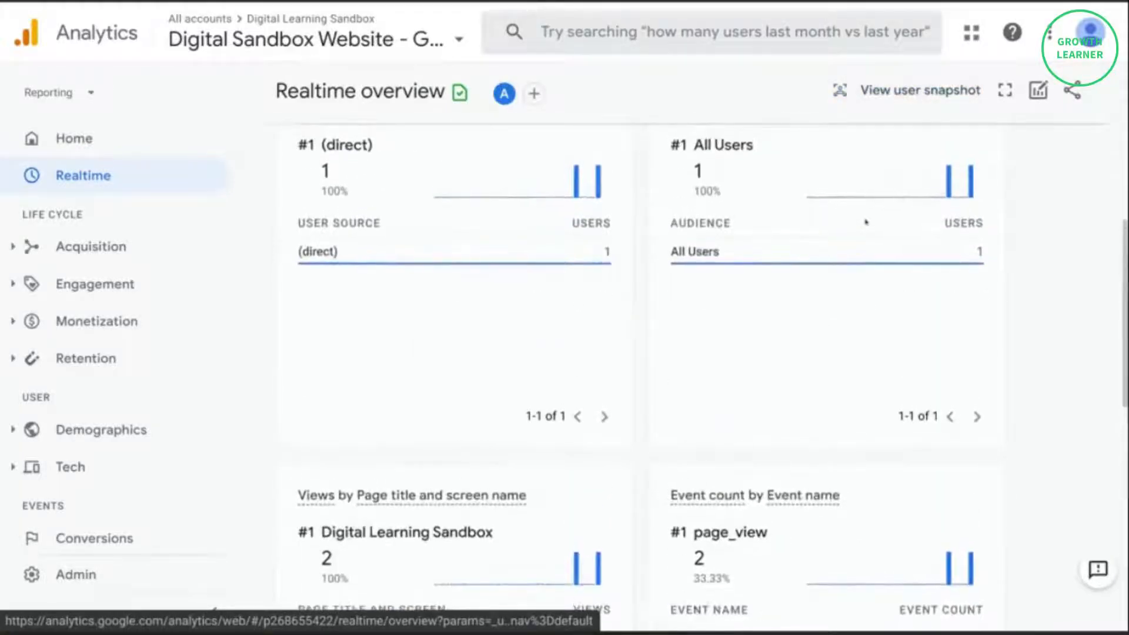
pyautogui.scroll(6, 867, 222)
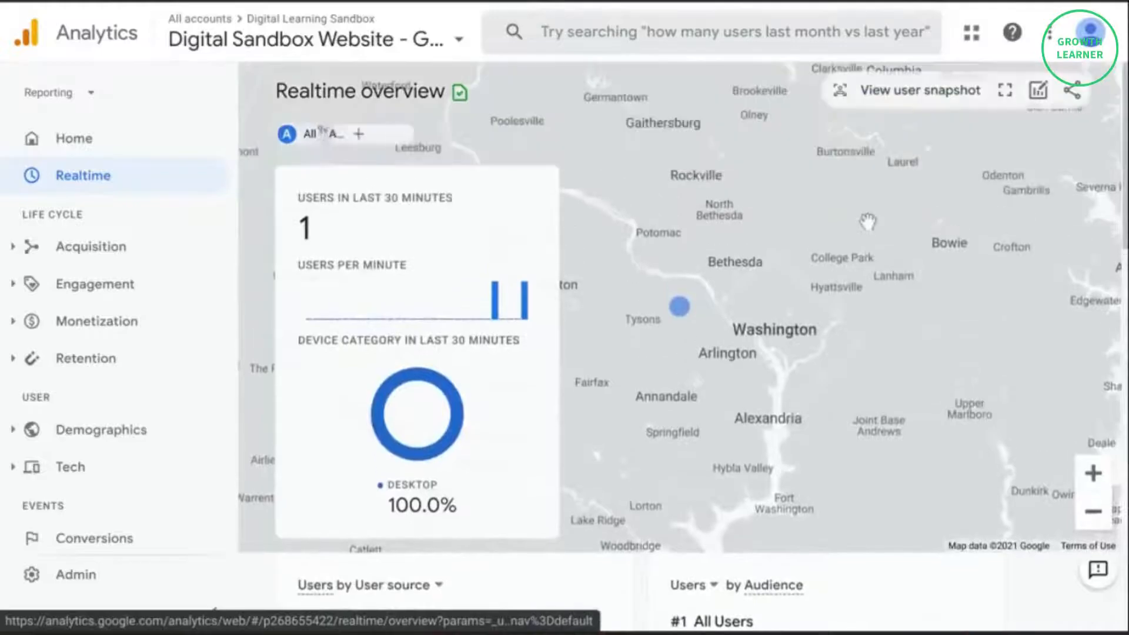